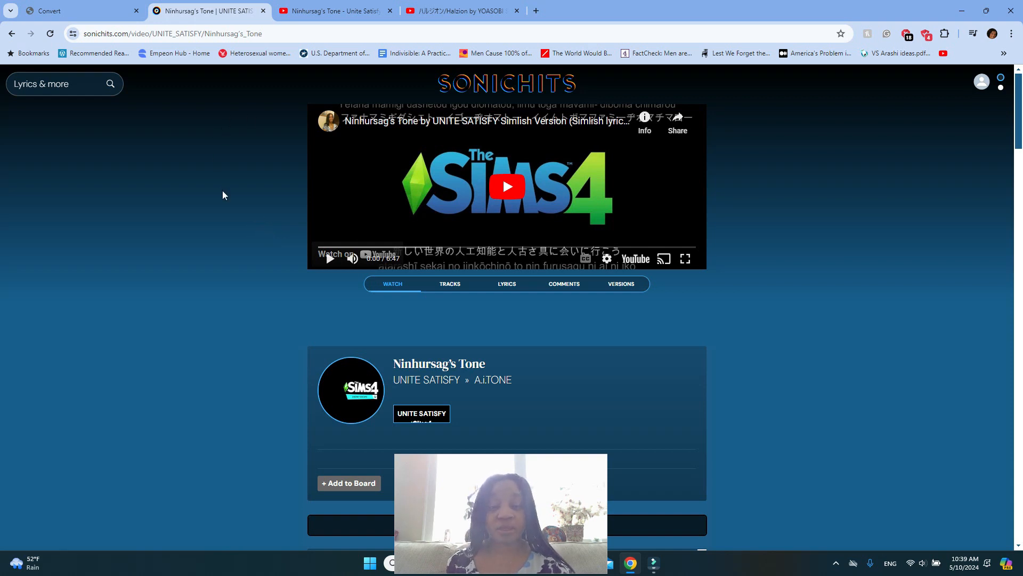
- Switch to the YouTube video of the YOASOBI Halzion Simlish version and look over its title, description and on-screen lyrics
left_click(433, 12)
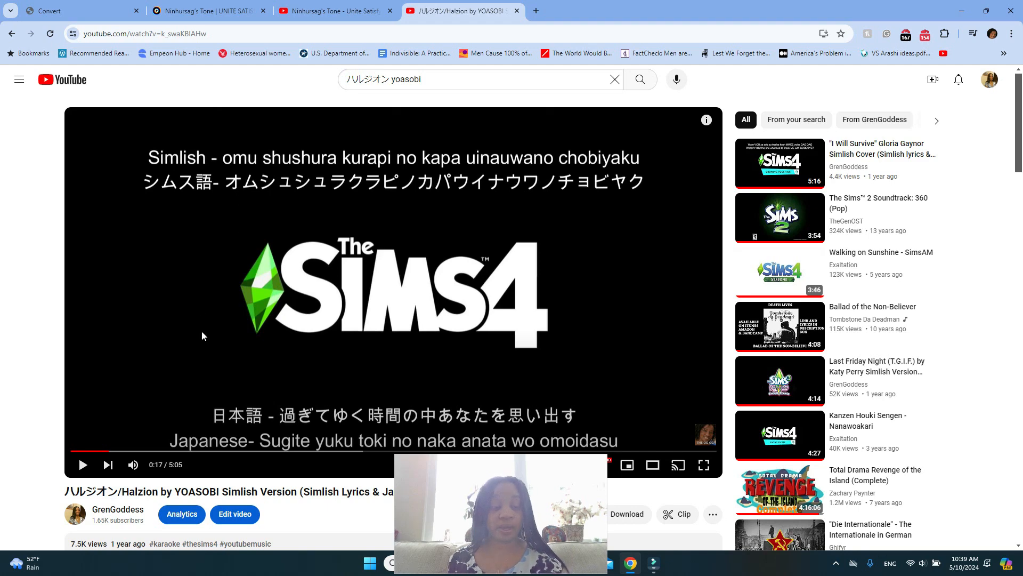
scroll(201, 330, "down", 3)
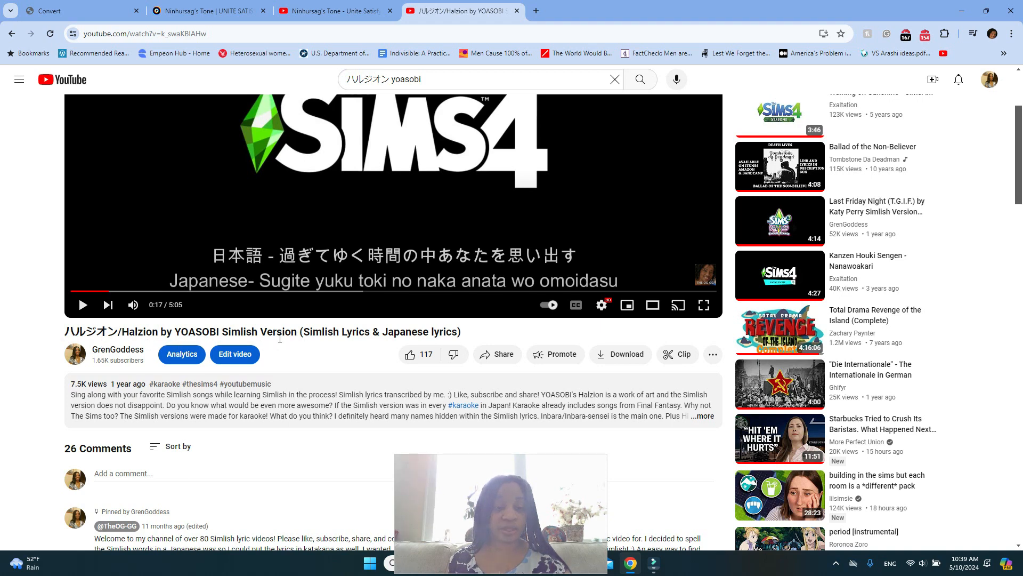
scroll(316, 314, "up", 2)
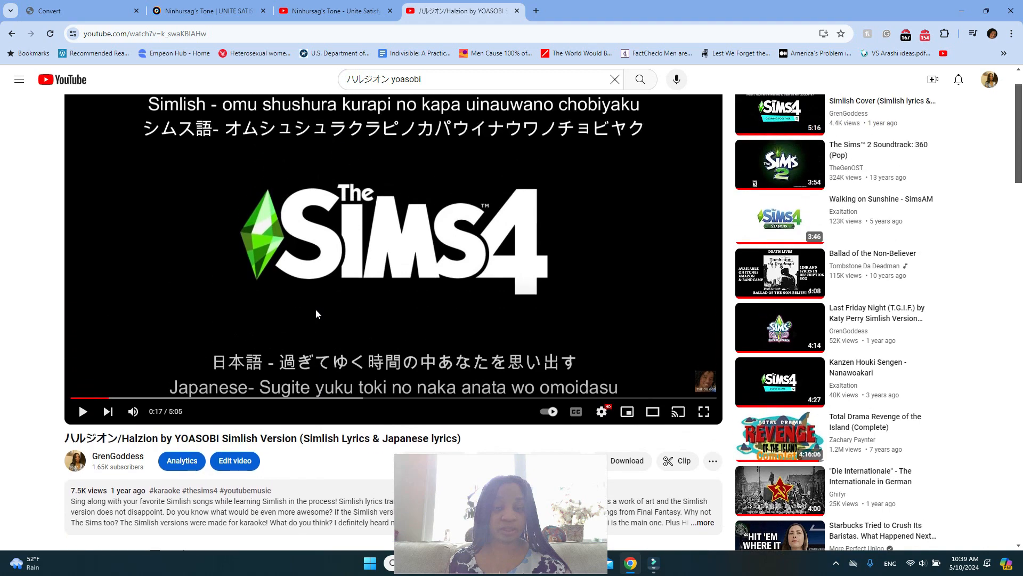
scroll(316, 310, "up", 1)
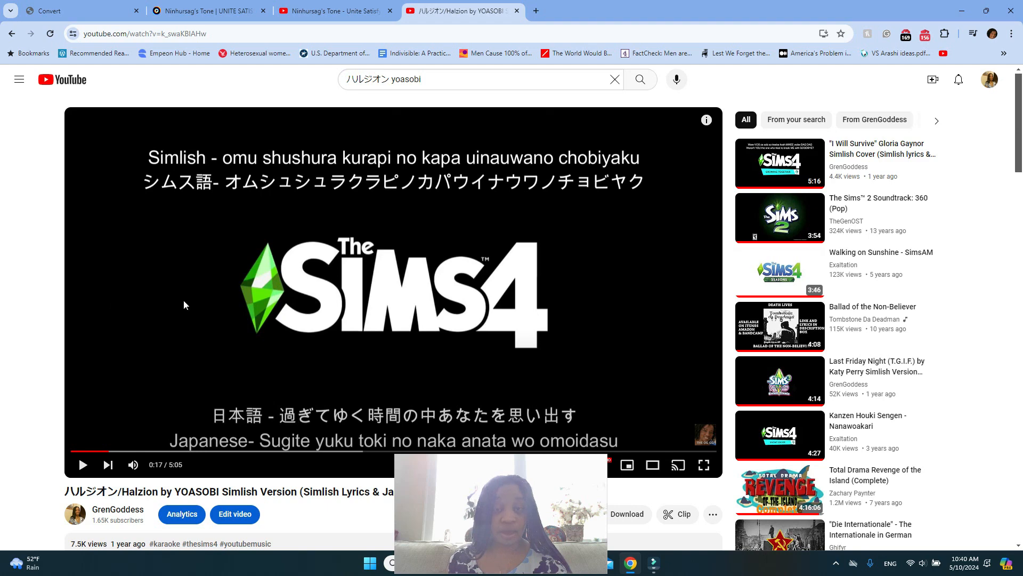
- Return to the SonicHits page for Ninhursag's Tone and bring its Japanese lyrics into view
left_click(341, 11)
left_click(241, 13)
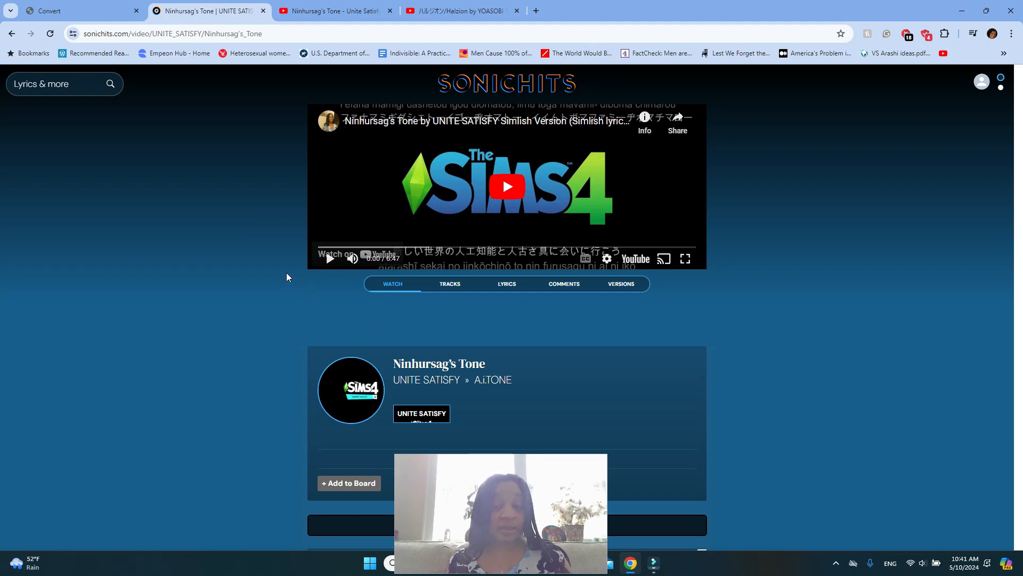
scroll(291, 276, "down", 8)
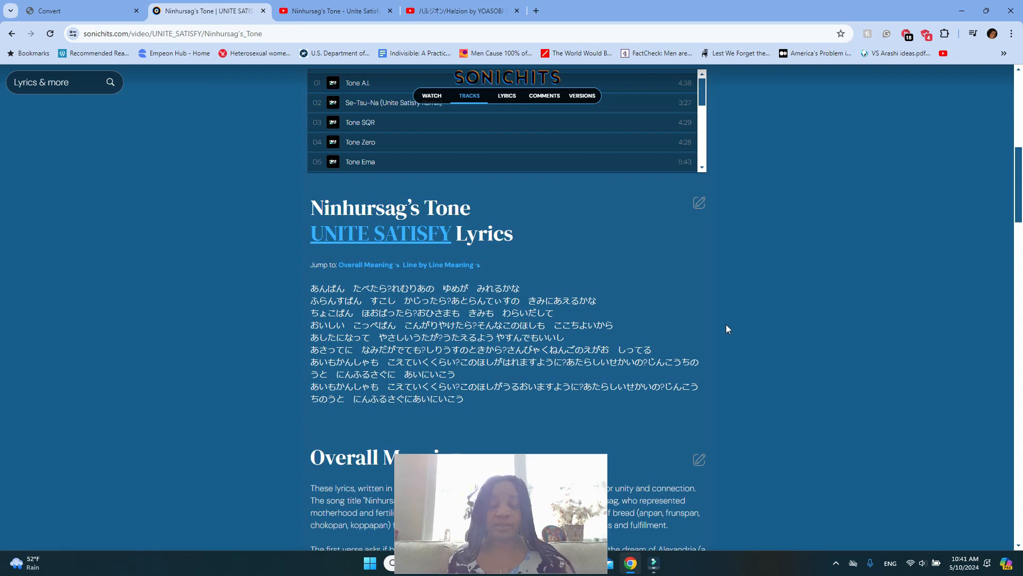
left_click(458, 11)
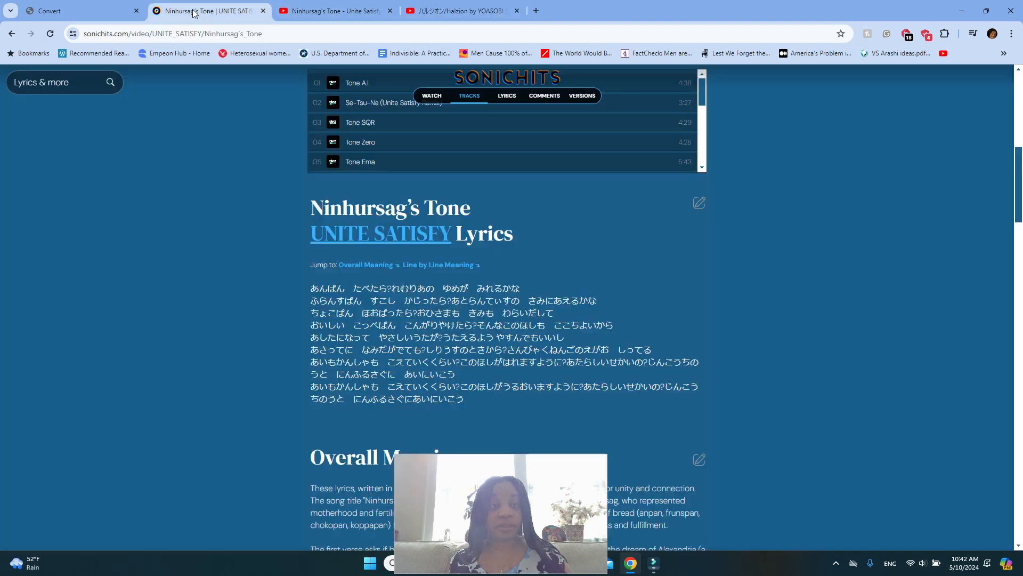
left_click(197, 11)
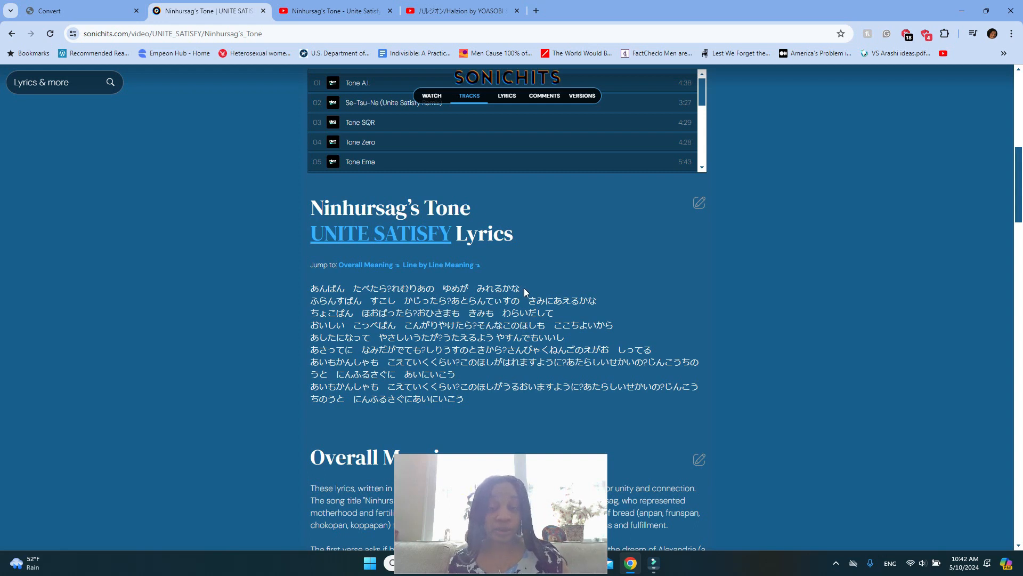
- Copy the first line of the Japanese lyrics, "あんぱん たべたら?れむりあの ゆめが みれるかな", and clear the selection
left_click_drag(523, 287, 315, 290)
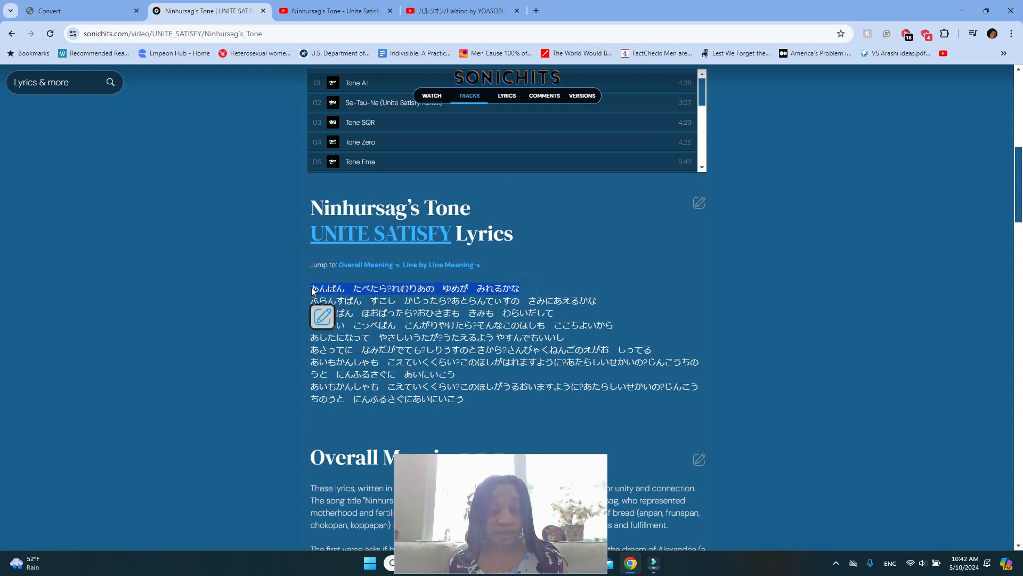
right_click(314, 291)
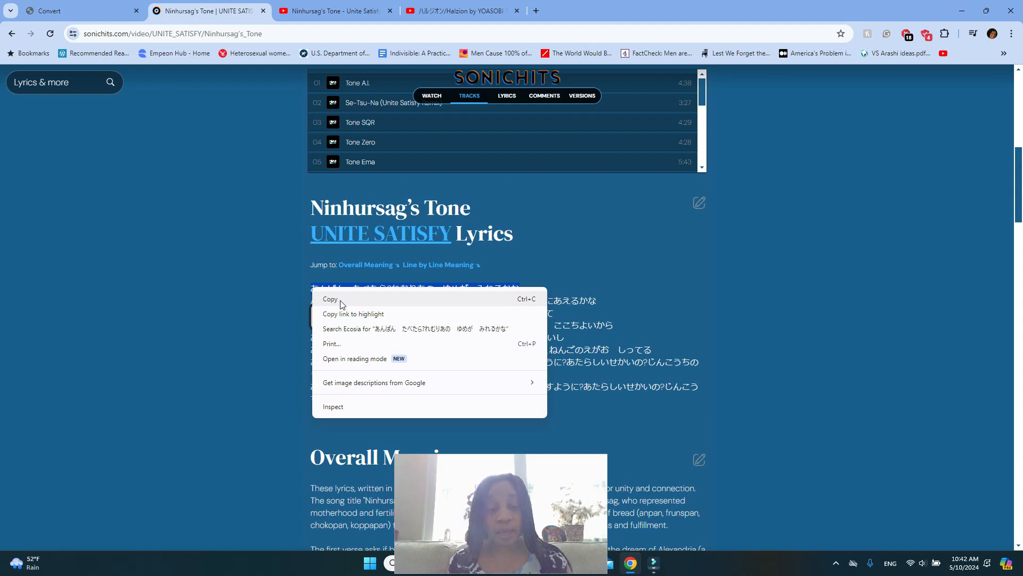
left_click(331, 299)
left_click(267, 299)
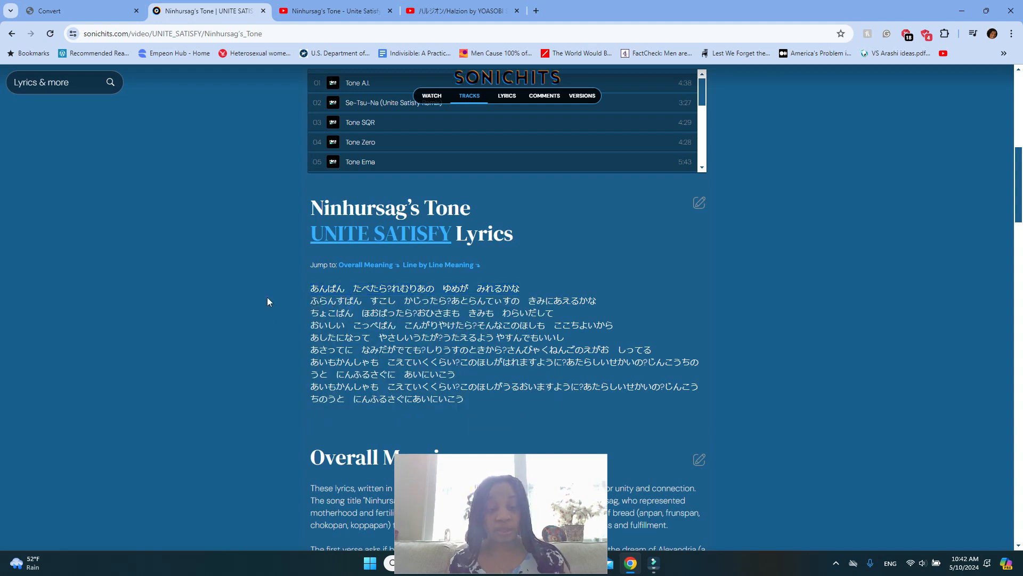
left_click(267, 298)
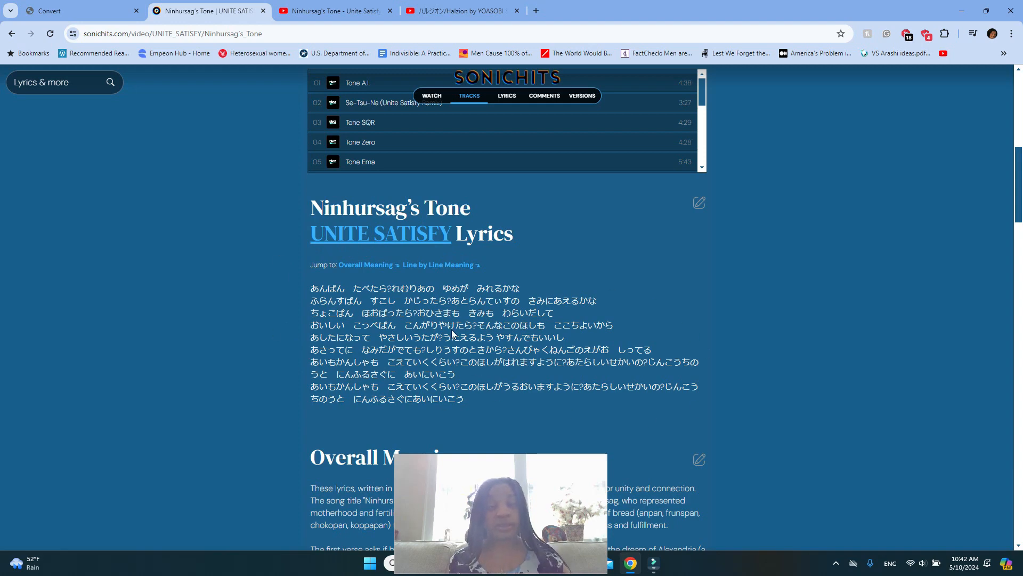
- Examine the Simlish lyrics comment under the YouTube video "Ninhursag's Tone - Unite Satisfy" along with the video's title and description
left_click(309, 19)
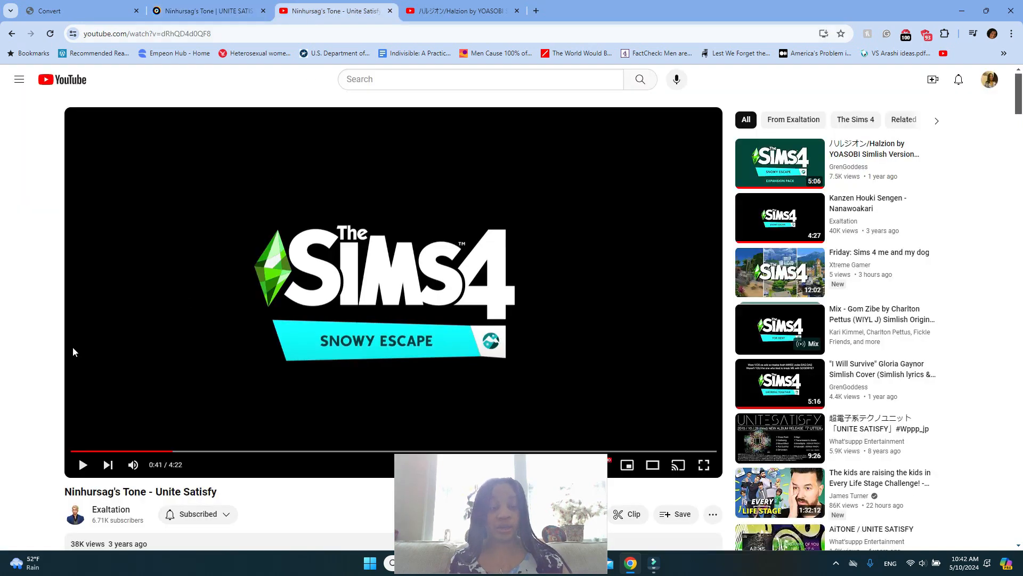
scroll(129, 328, "down", 4)
scroll(129, 332, "down", 3)
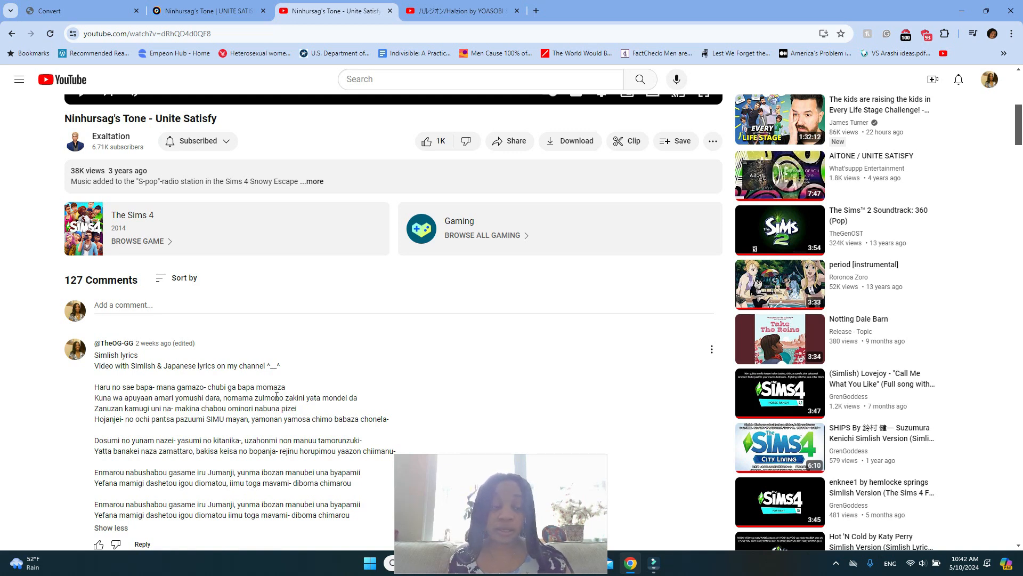
scroll(88, 315, "down", 1)
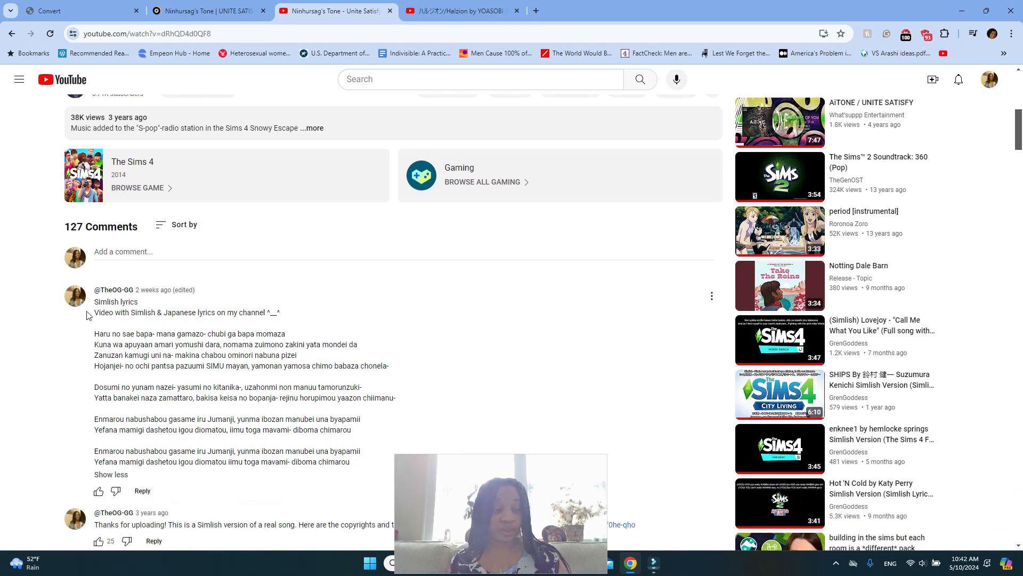
scroll(135, 330, "up", 3)
scroll(117, 311, "down", 2)
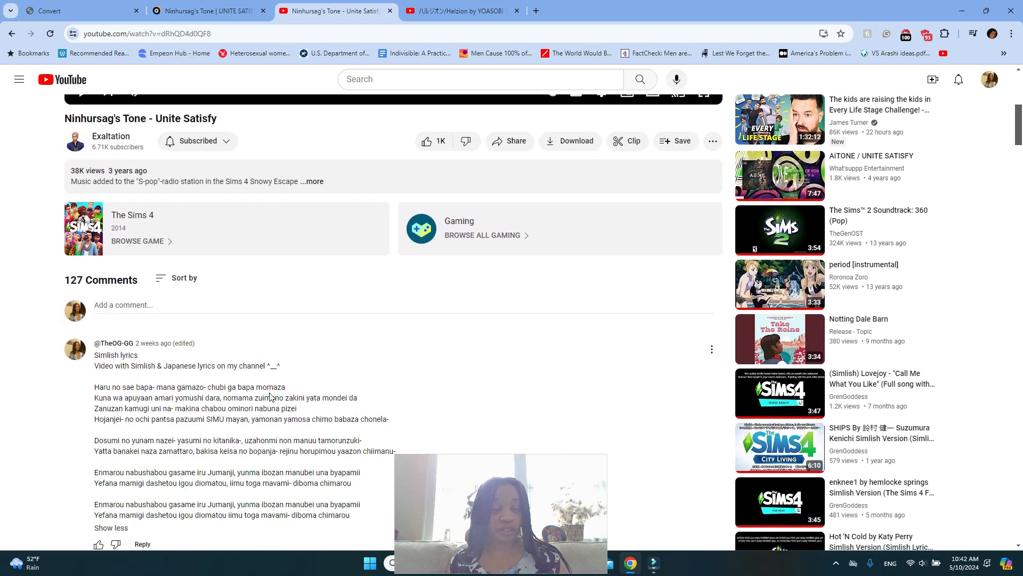
scroll(146, 394, "up", 3)
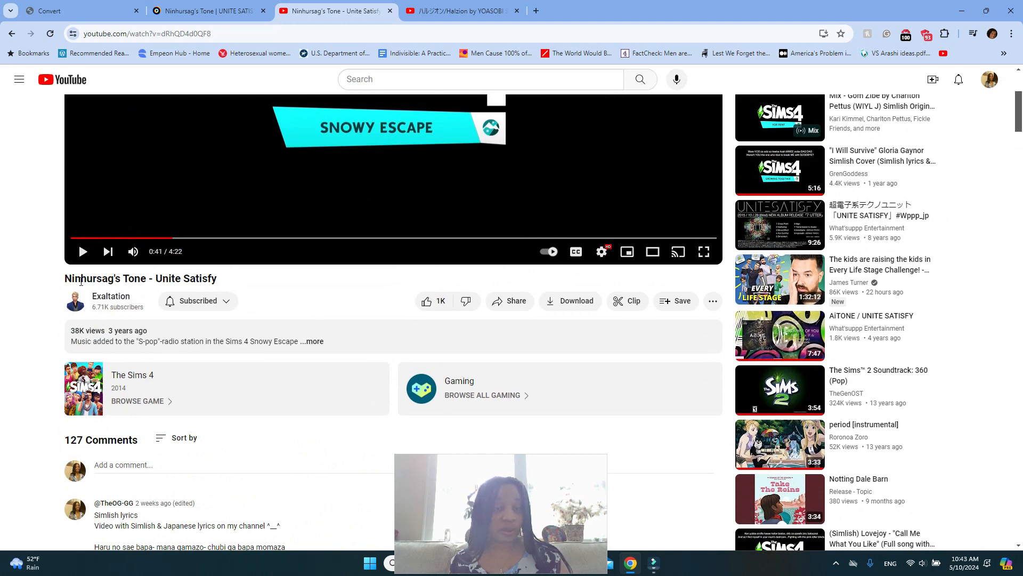
scroll(79, 282, "down", 5)
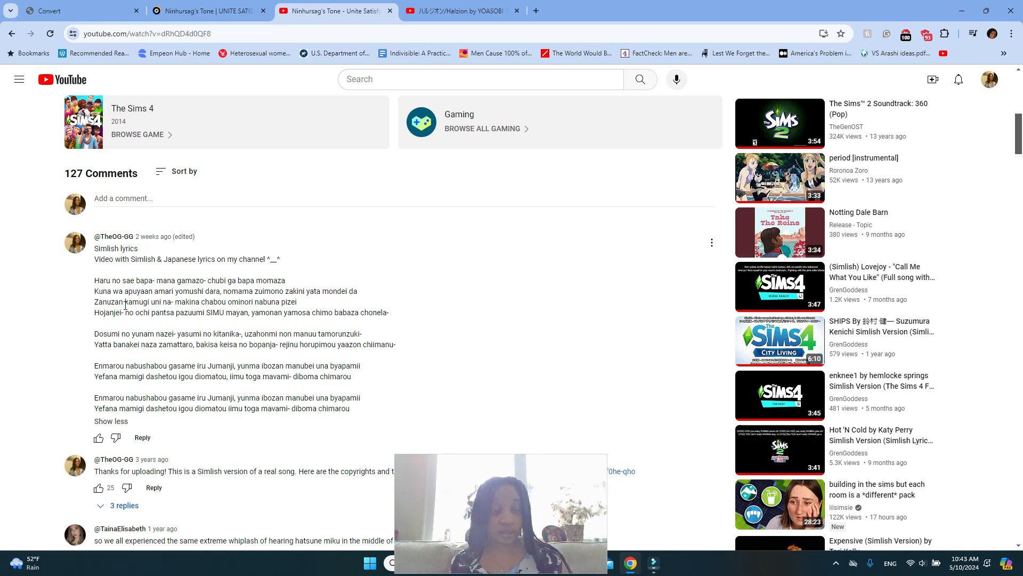
scroll(231, 369, "up", 2)
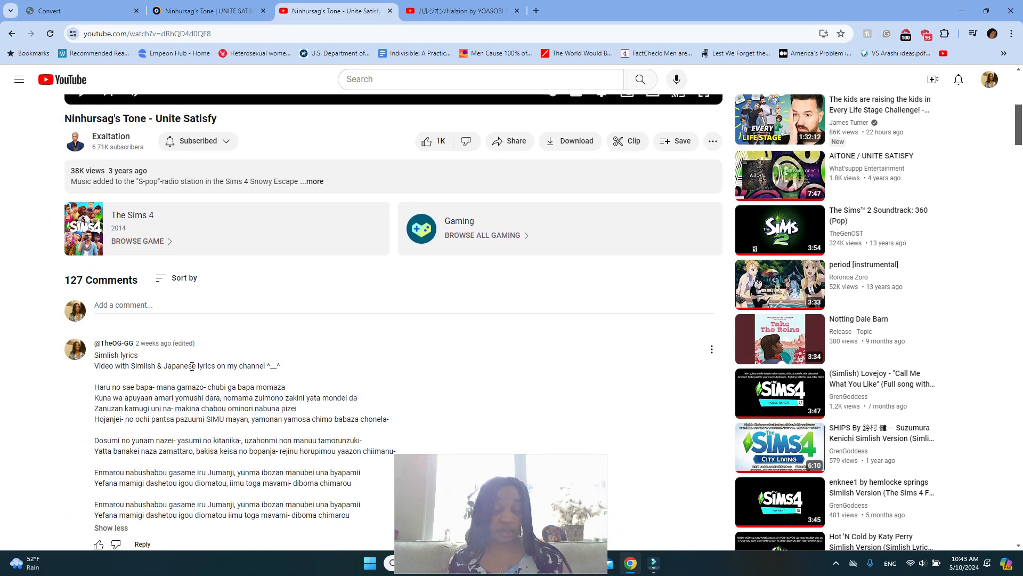
scroll(191, 367, "up", 2)
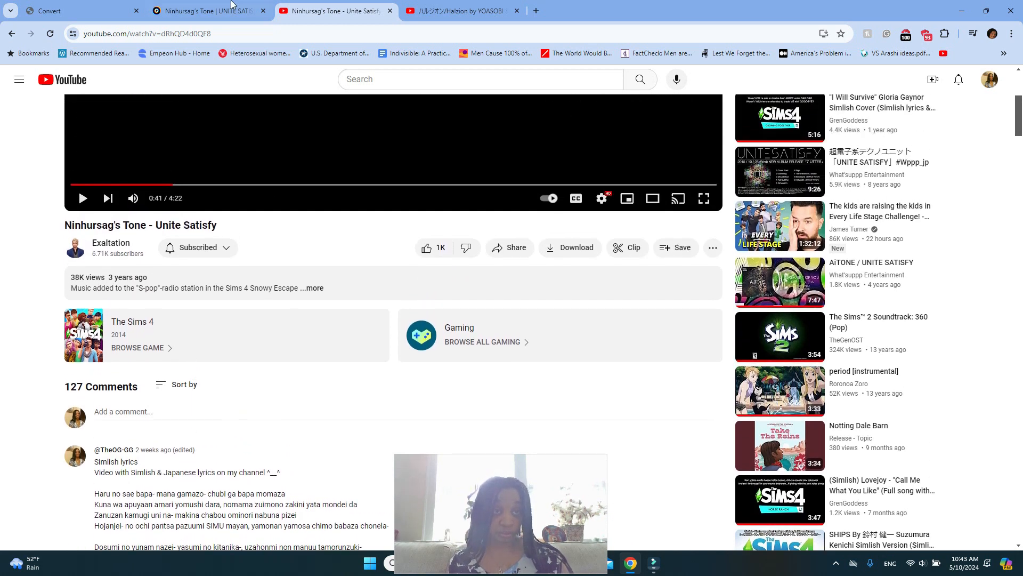
- Back on the SonicHits page, copy the lyric line "あんぱん たべたら?れむりあの ゆめが みれるかな"
left_click(205, 14)
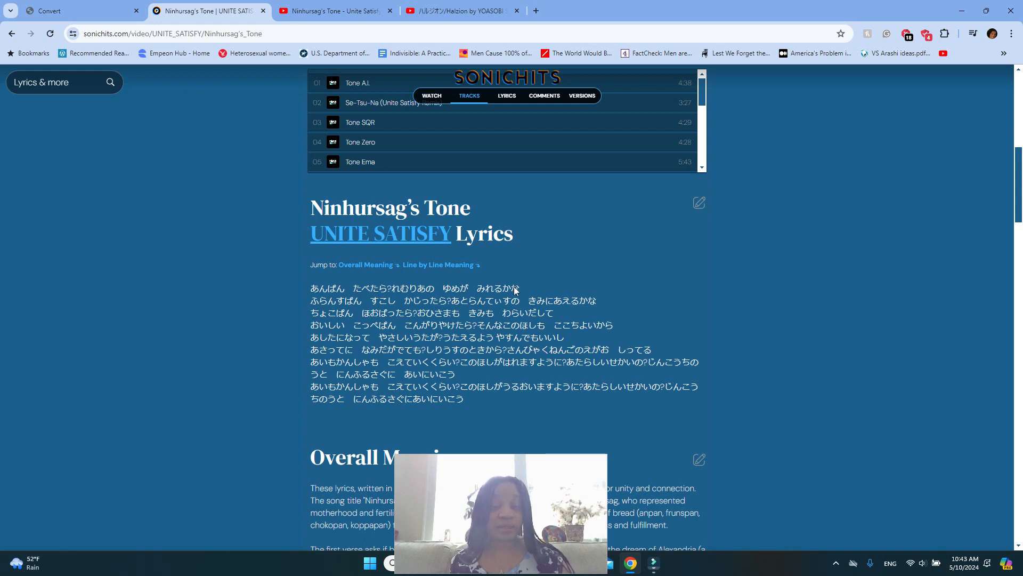
left_click_drag(521, 288, 313, 289)
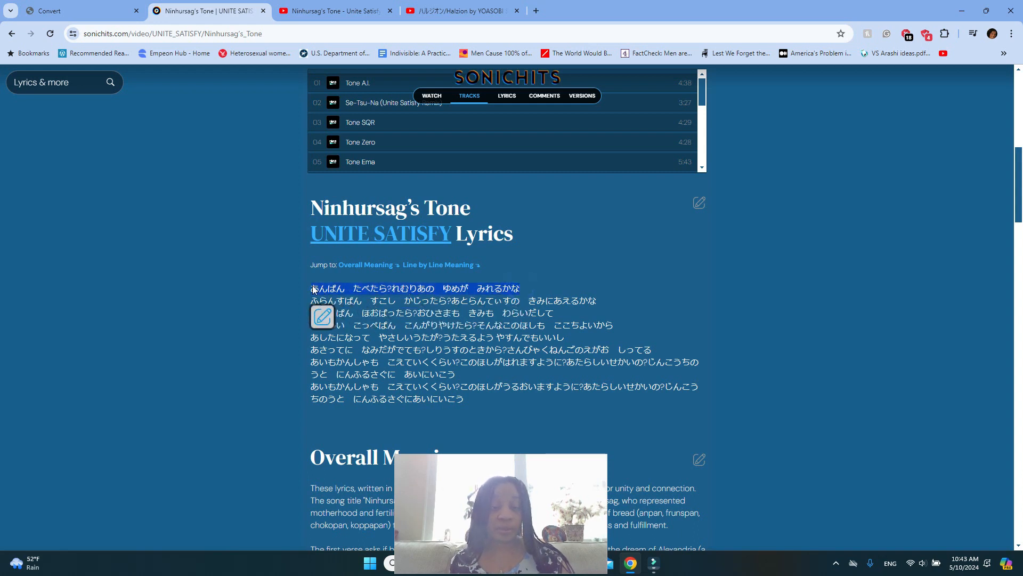
right_click(319, 292)
left_click(335, 299)
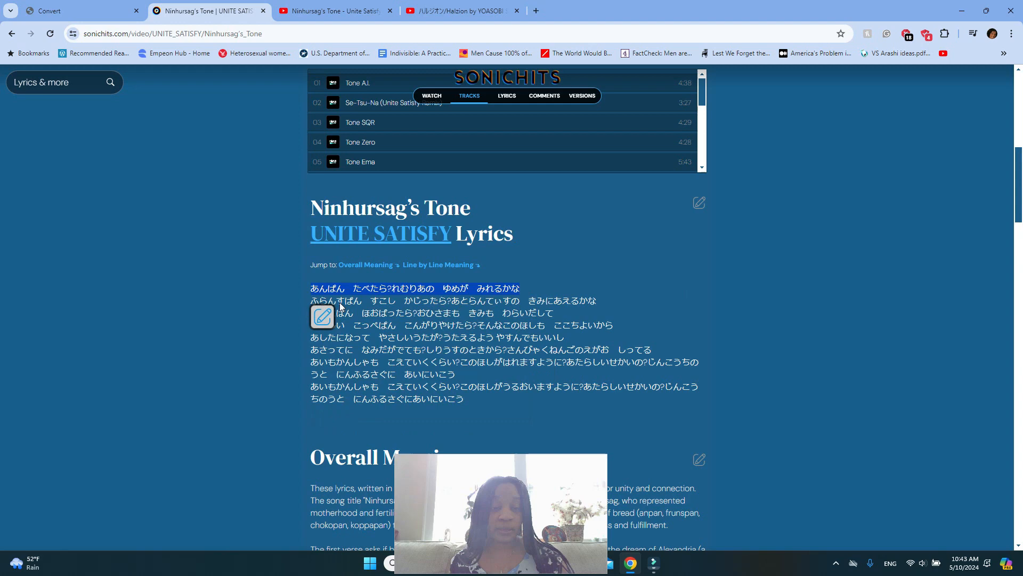
left_click(274, 268)
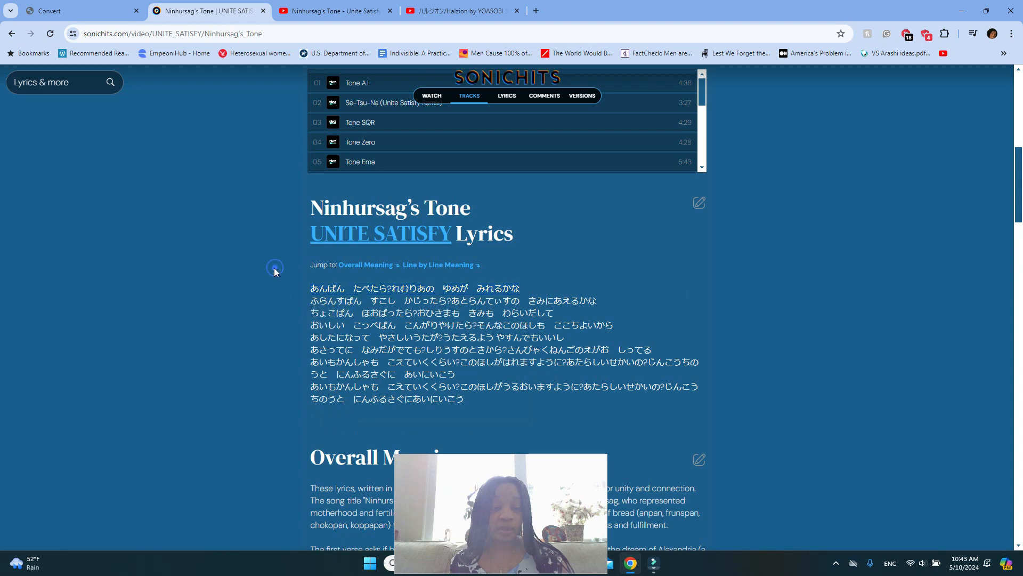
- Paste the copied lyric line into the J-Talk converter's Japanese text box and convert it with the Main output
left_click(65, 10)
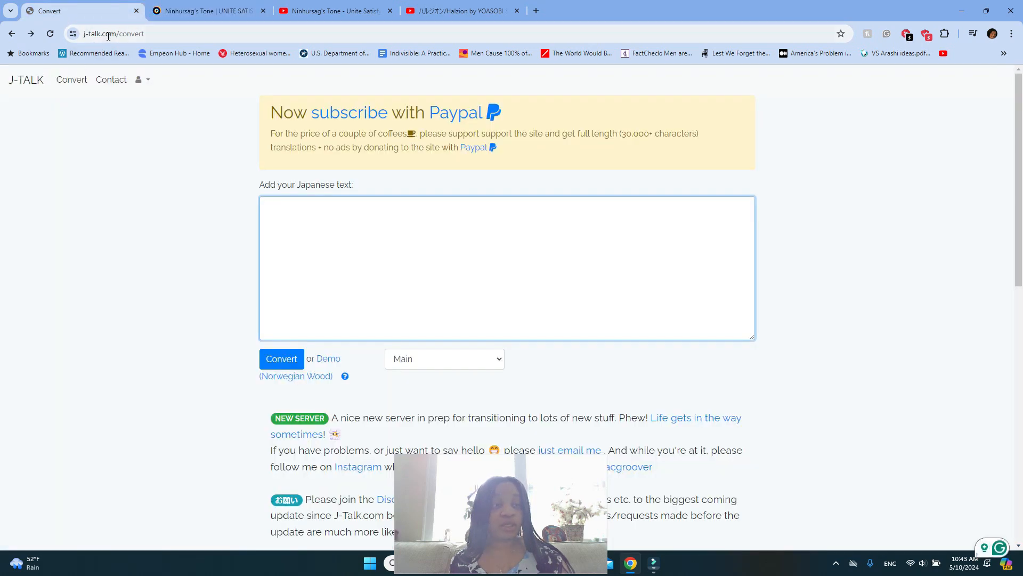
left_click(384, 255)
right_click(367, 239)
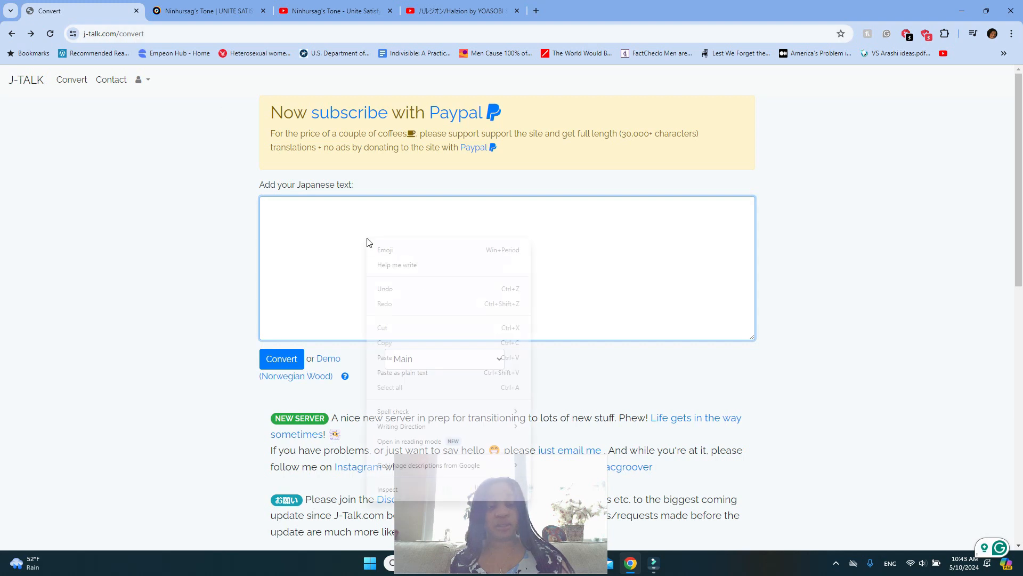
left_click(412, 357)
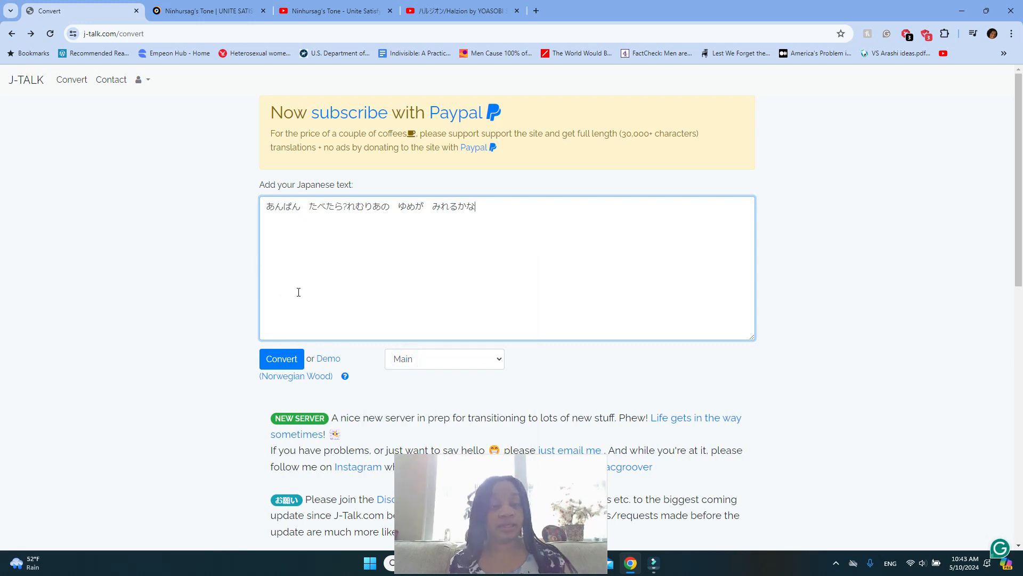
left_click(278, 359)
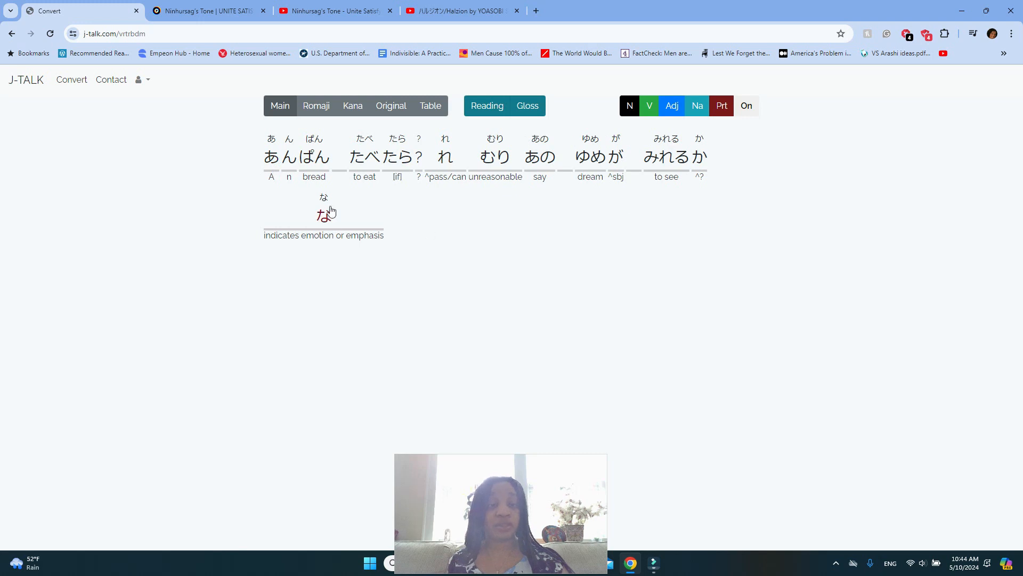
- Show the Romaji and Kana versions of the converted line and check the readings of individual words
left_click(317, 106)
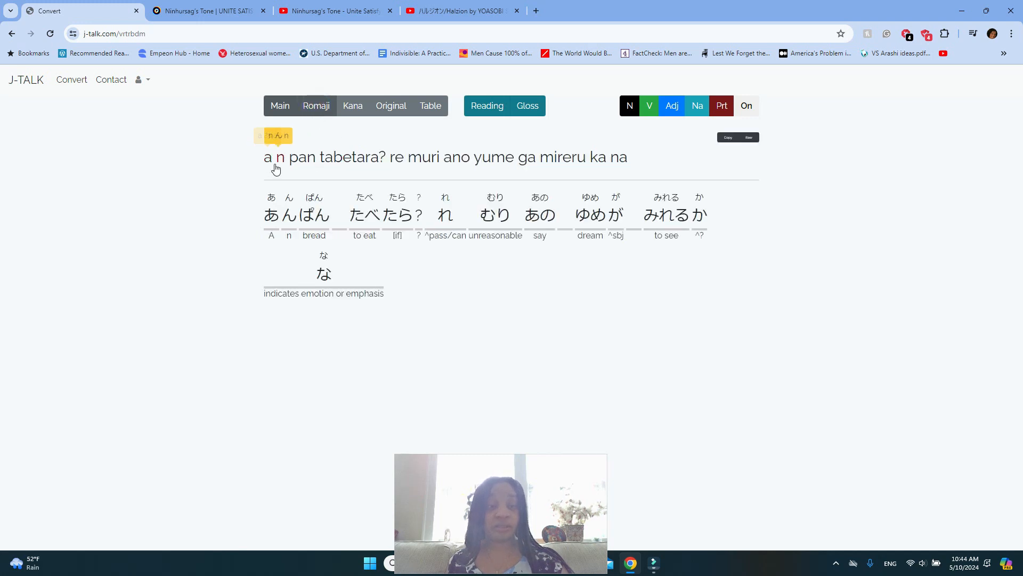
mouse_move(369, 168)
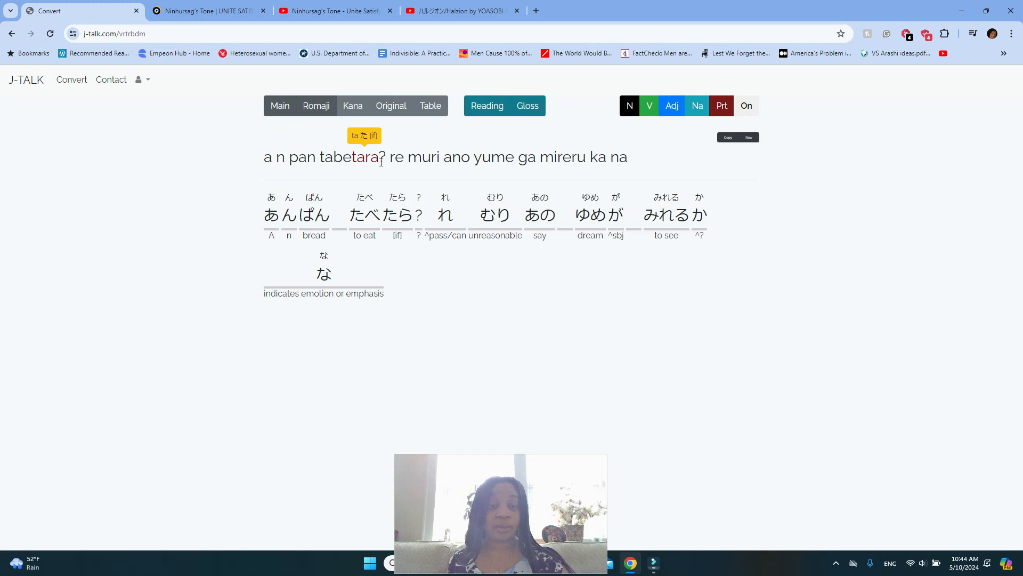
mouse_move(408, 167)
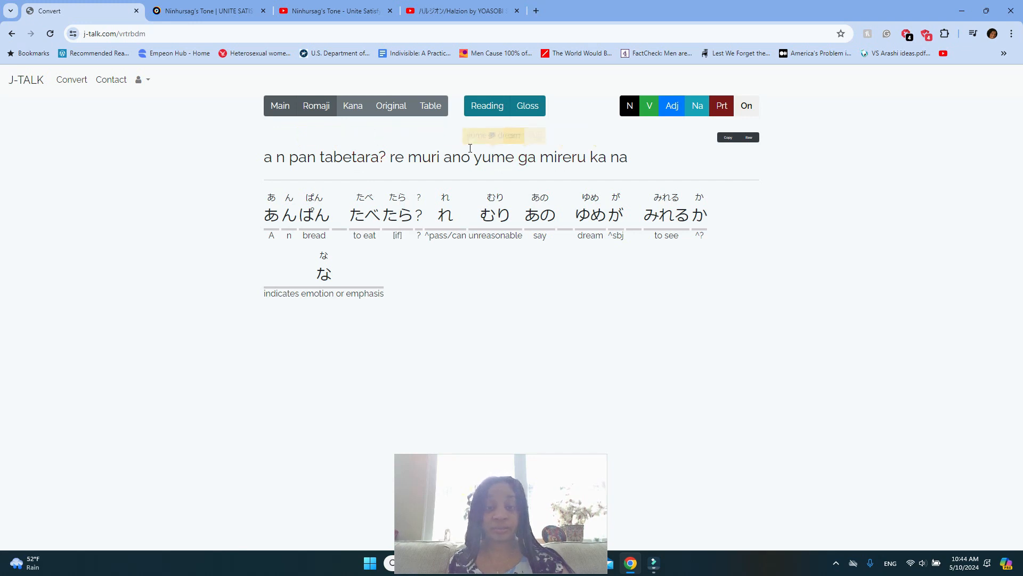
left_click(356, 114)
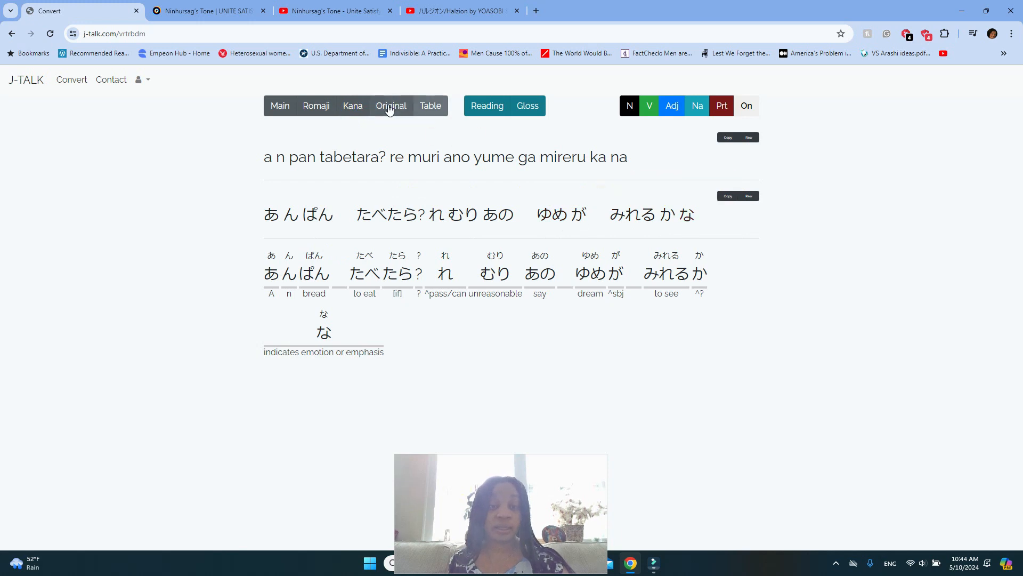
left_click(318, 109)
left_click(318, 110)
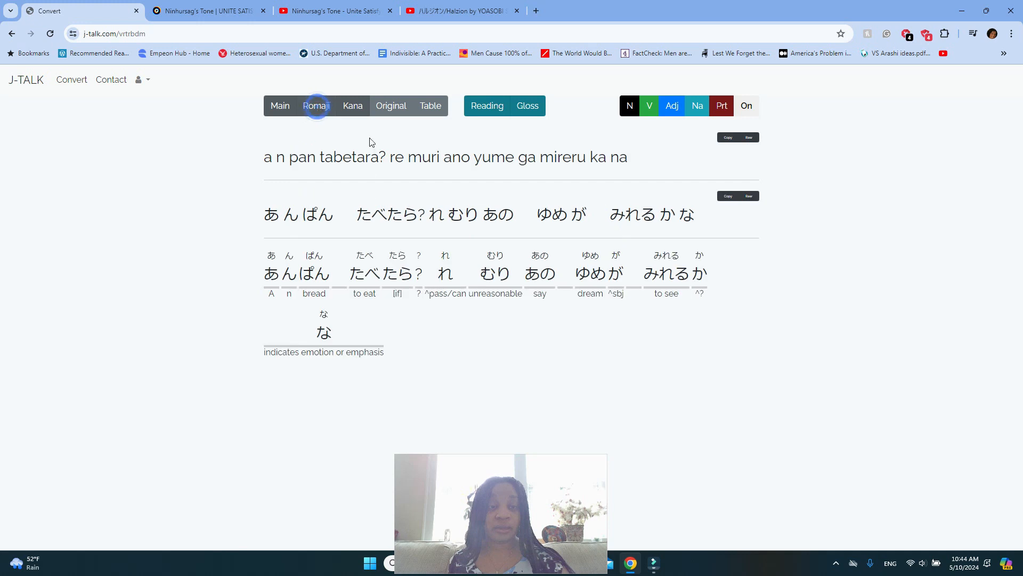
left_click(356, 110)
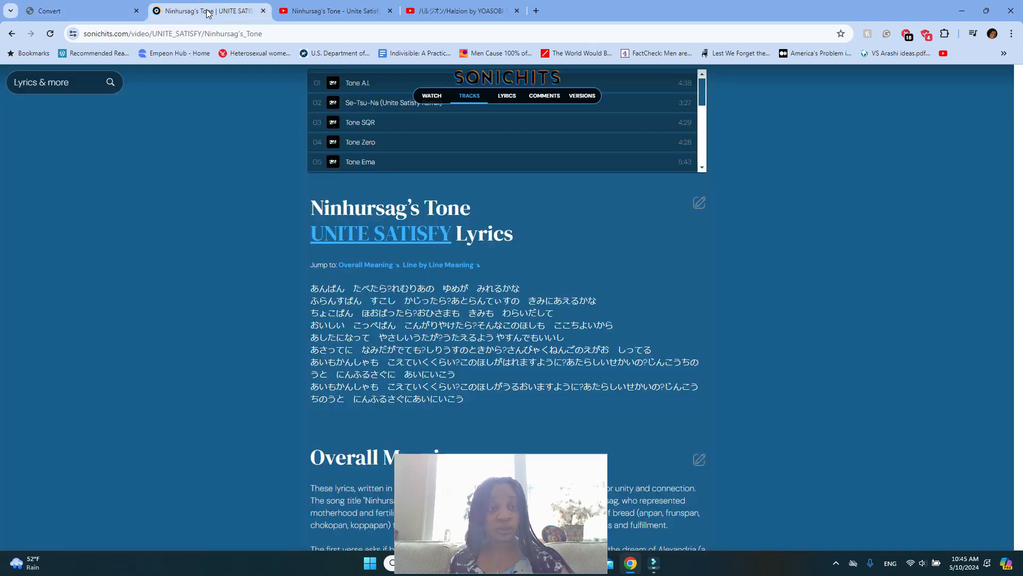
- Read the Overall Meaning and Line by Line Meaning sections for Ninhursag's Tone on the SonicHits page
left_click(208, 10)
scroll(276, 366, "down", 9)
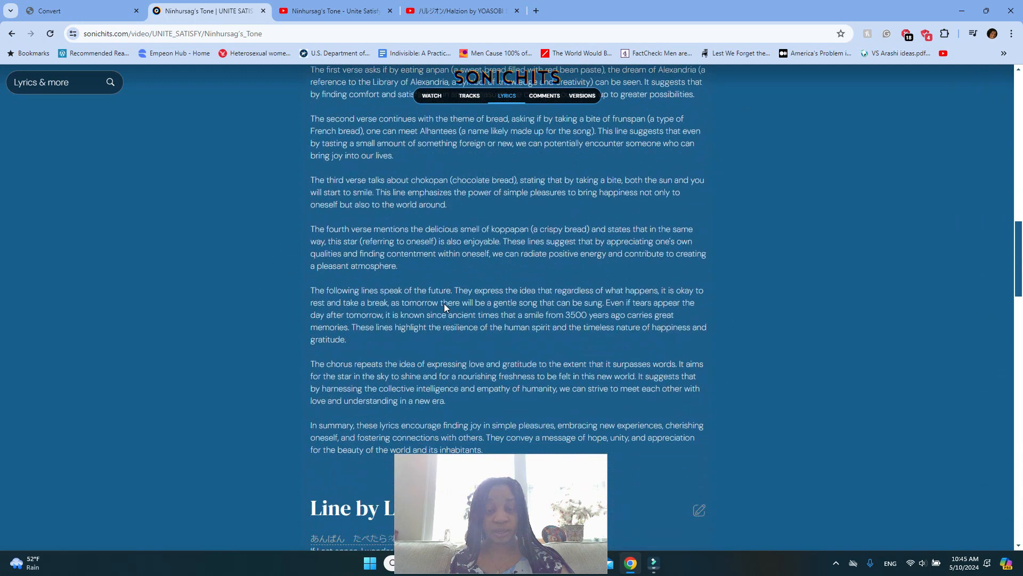
scroll(445, 304, "down", 5)
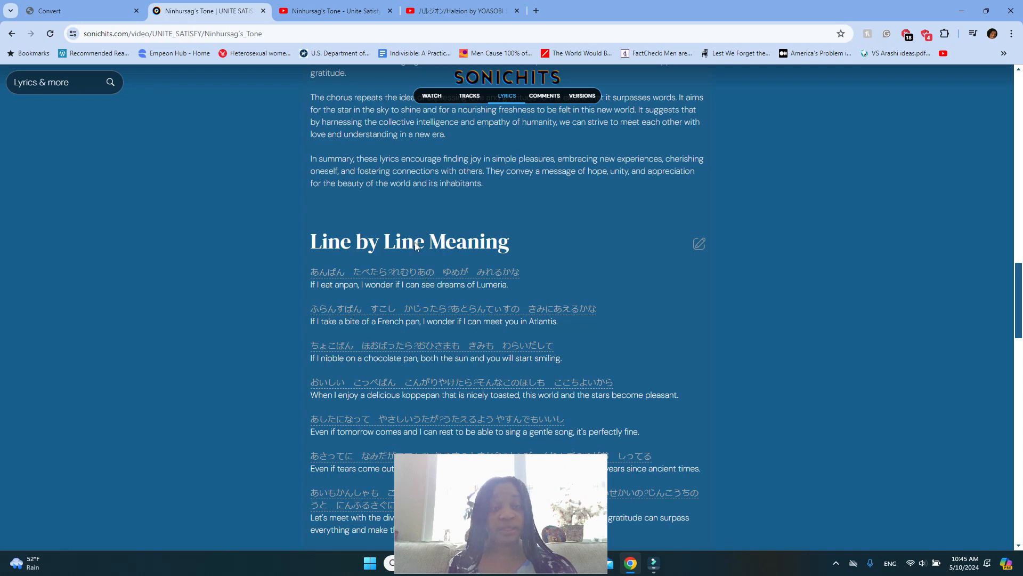
- Compare the J-Talk romaji and word glosses of the first lyric line with its line-by-line English translation on SonicHits
left_click(107, 14)
mouse_move(398, 167)
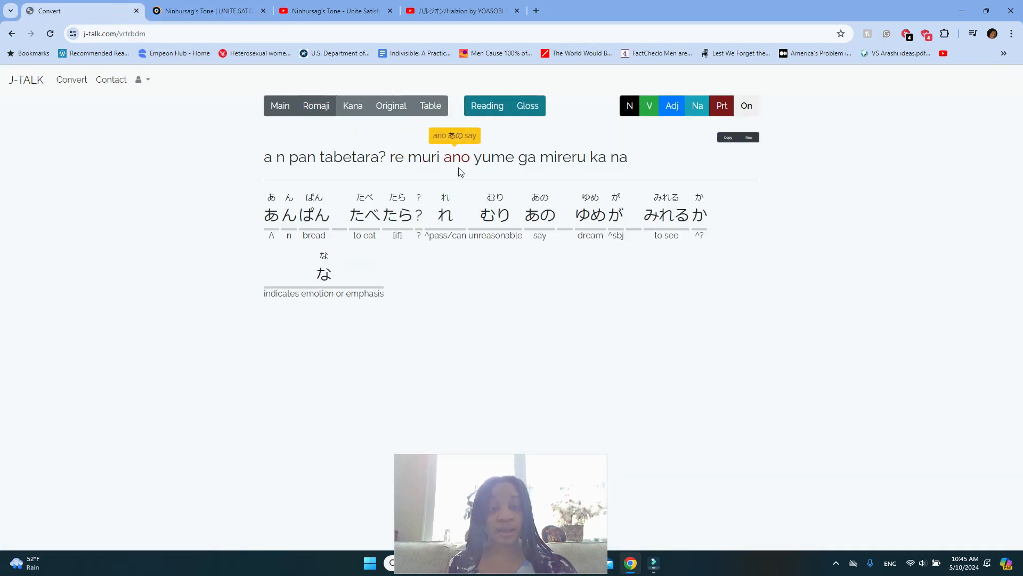
mouse_move(447, 164)
mouse_move(533, 164)
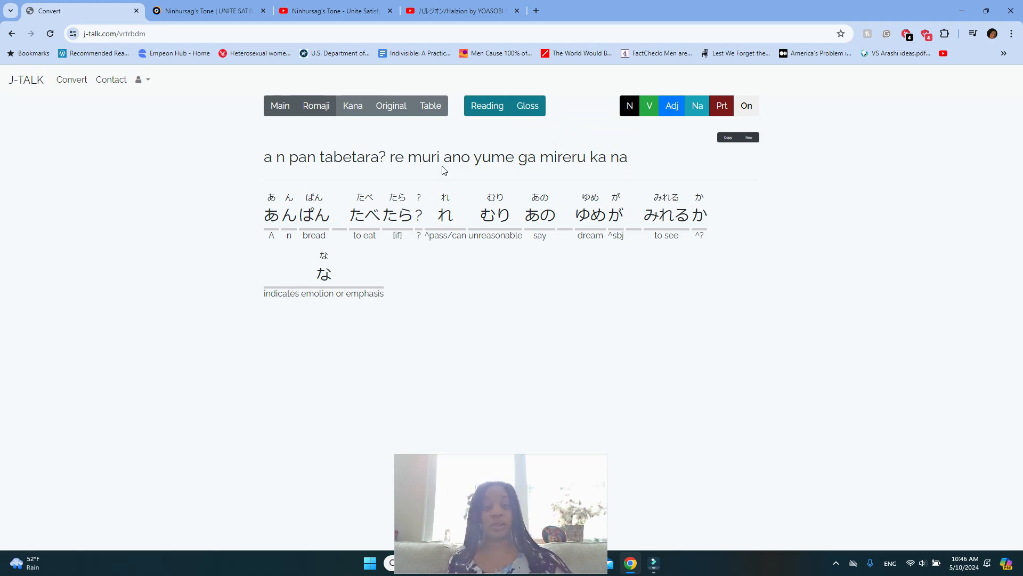
left_click(219, 16)
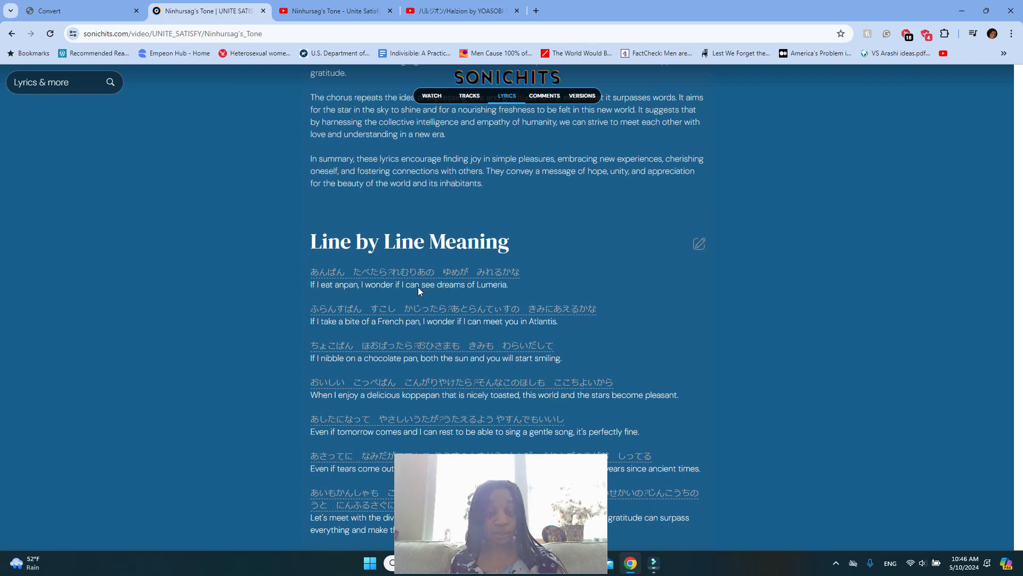
left_click(95, 11)
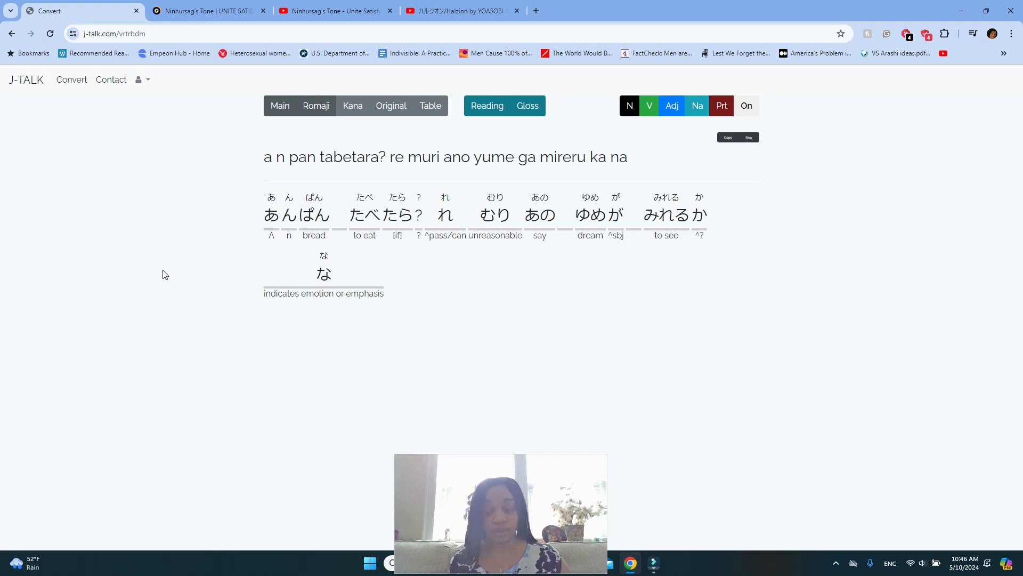
- Switch to Filmora, play the Ninhursag's Tone project and pause at the first Simlish and Japanese lyric titles, at about 00:00:52
left_click(654, 569)
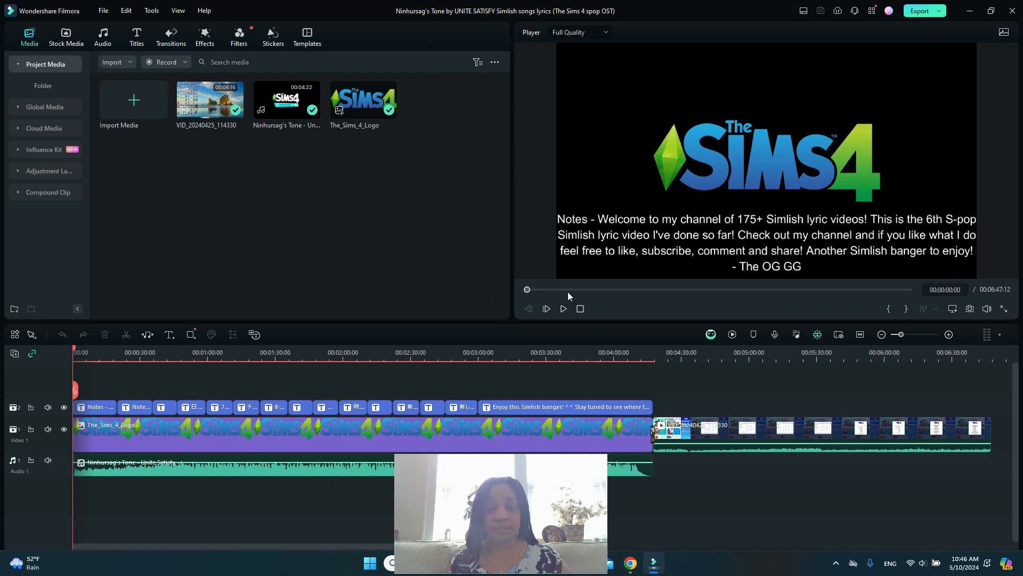
left_click(562, 309)
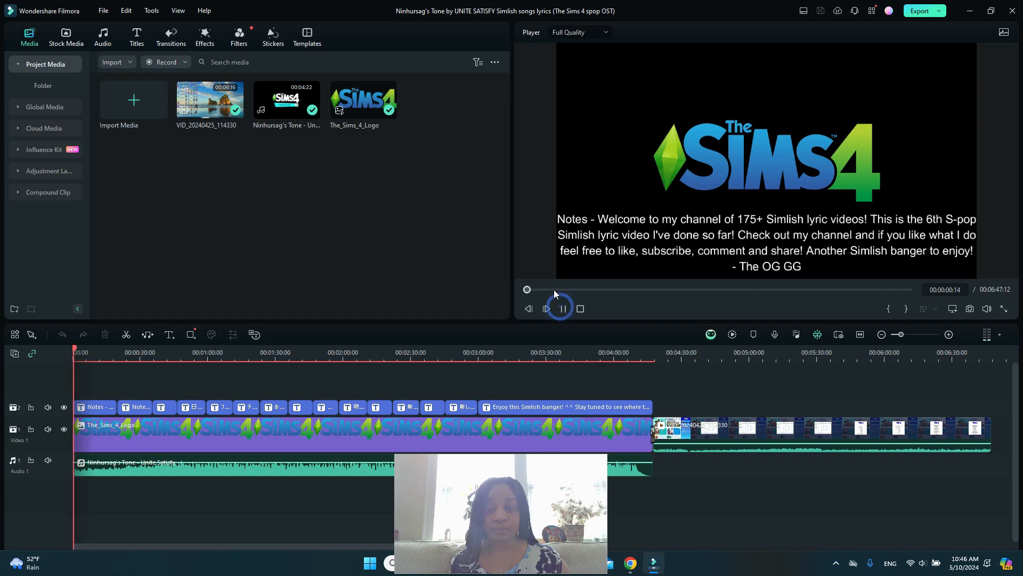
left_click(556, 288)
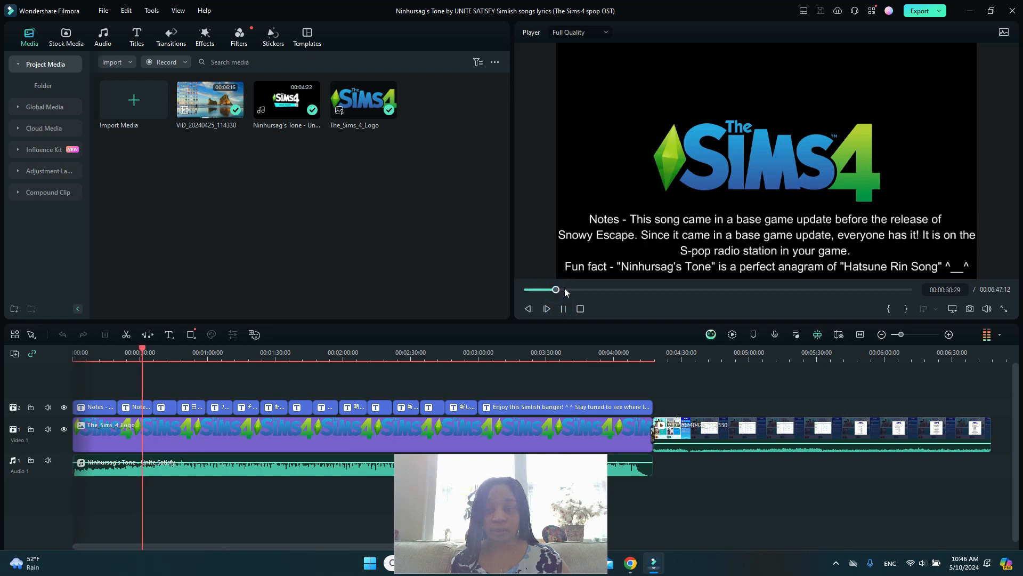
left_click(566, 289)
left_click(576, 289)
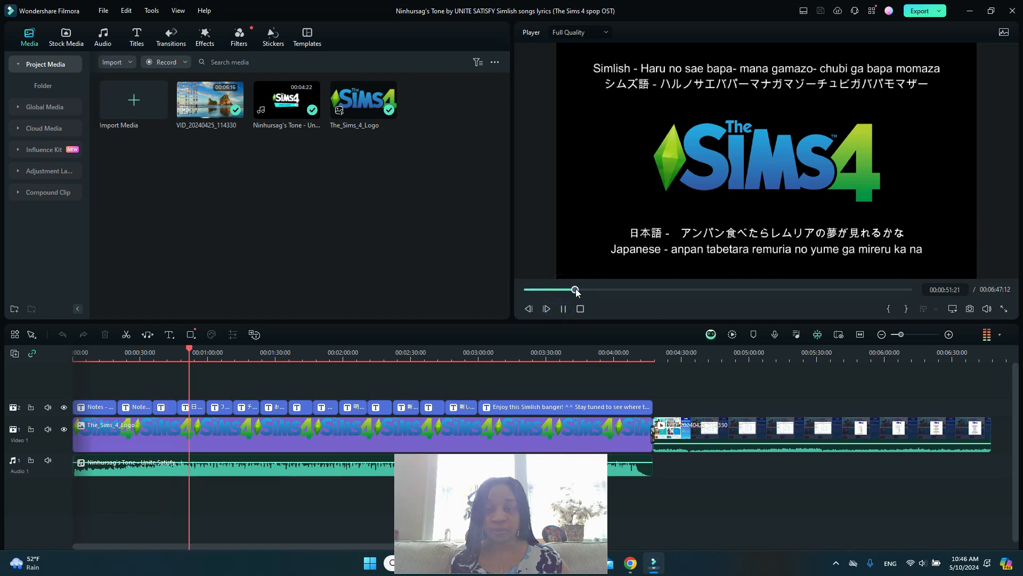
left_click(564, 309)
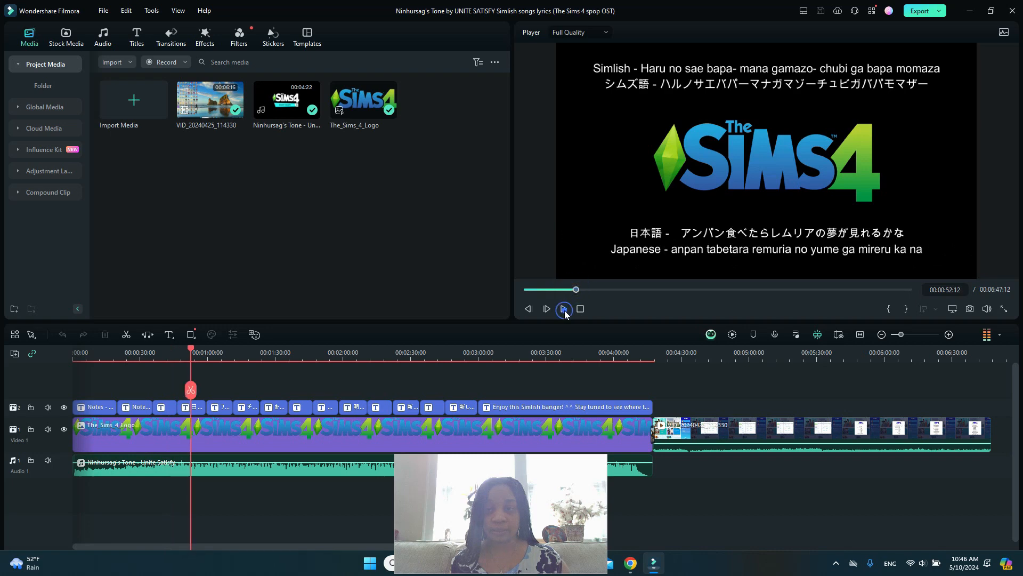
- Open the upper Simlish title for editing and add a third line reading "Simlish -" below the katakana line
double_click(711, 84)
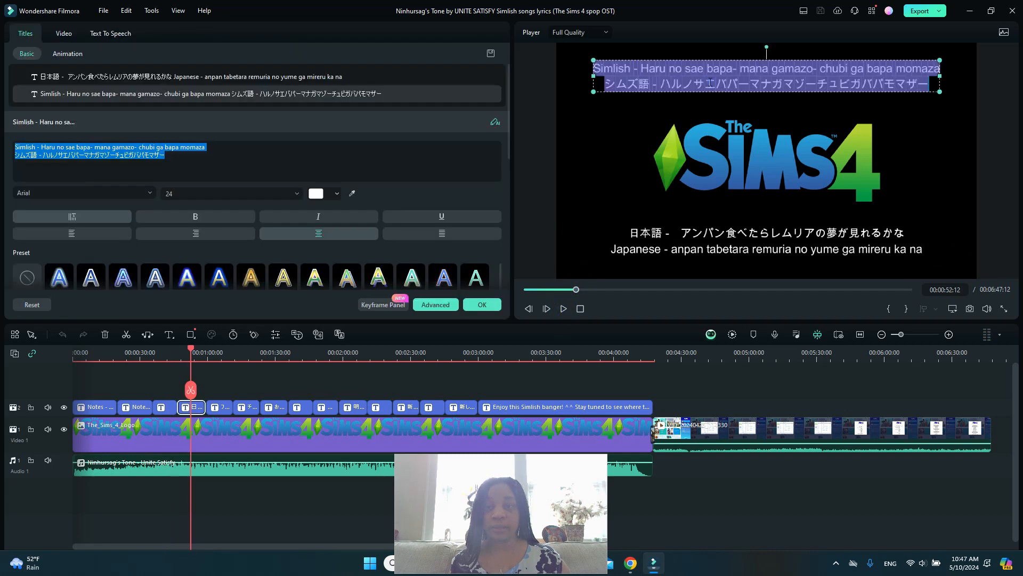
left_click(185, 163)
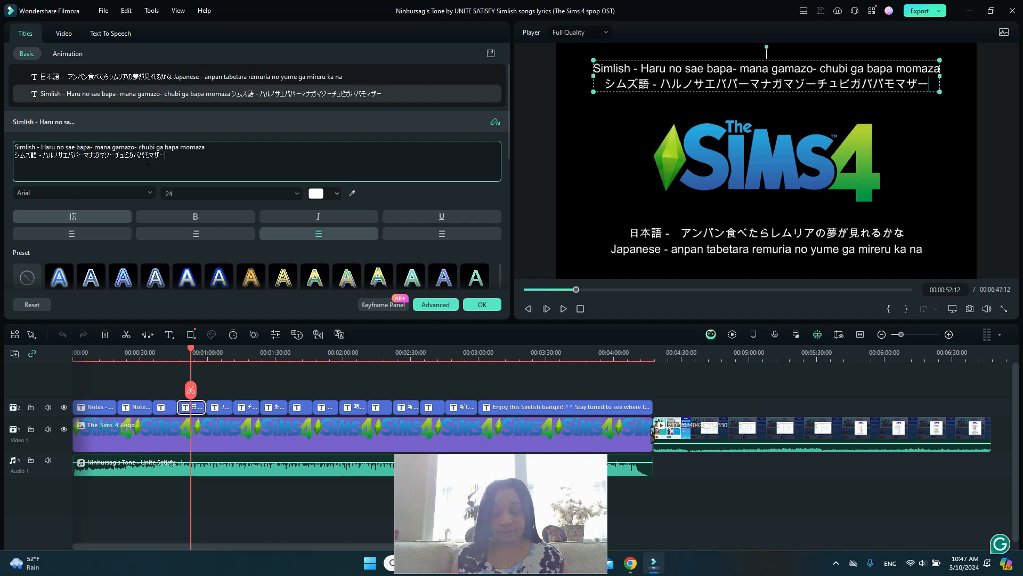
key("Return")
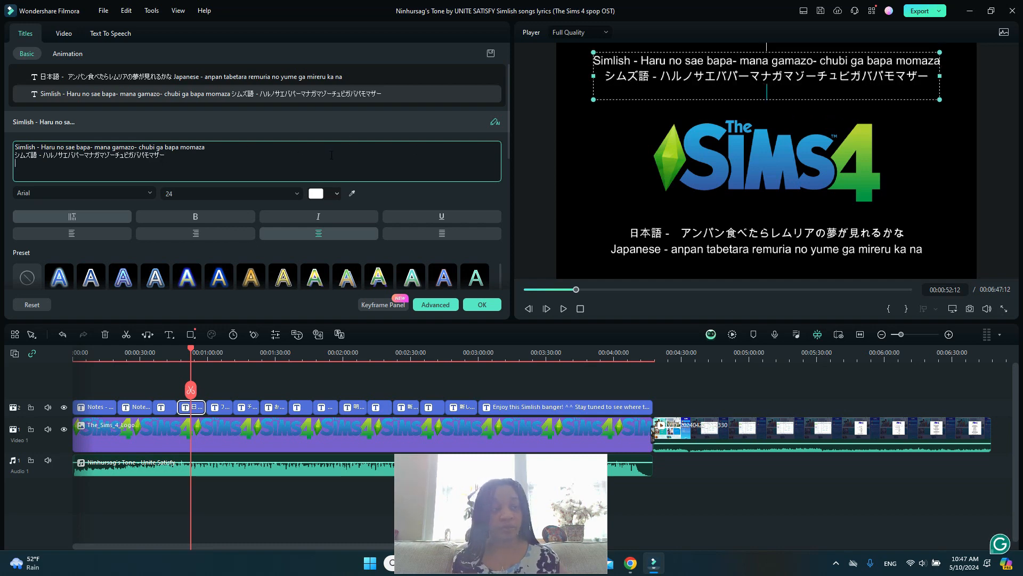
type("Simlis")
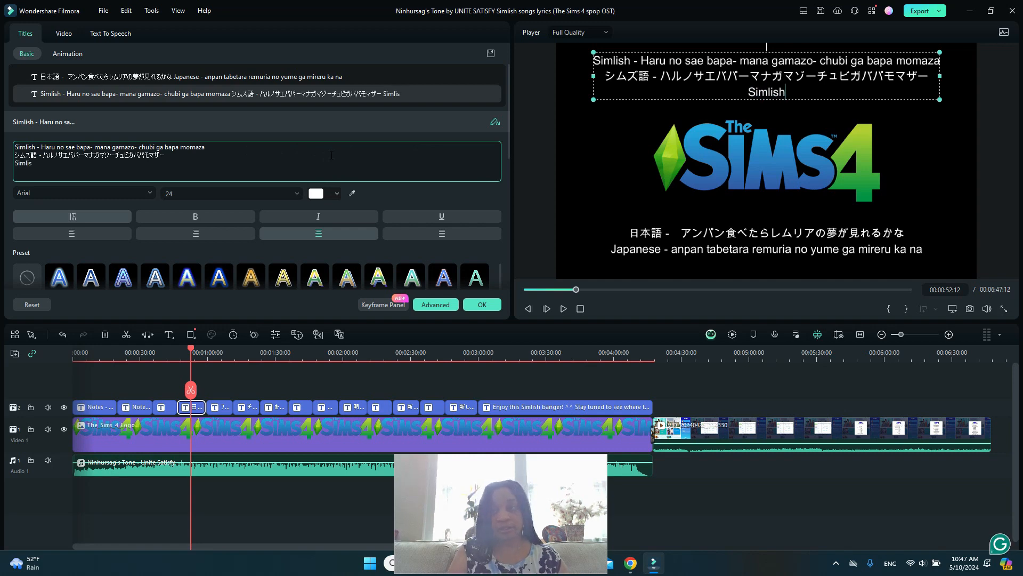
type("h")
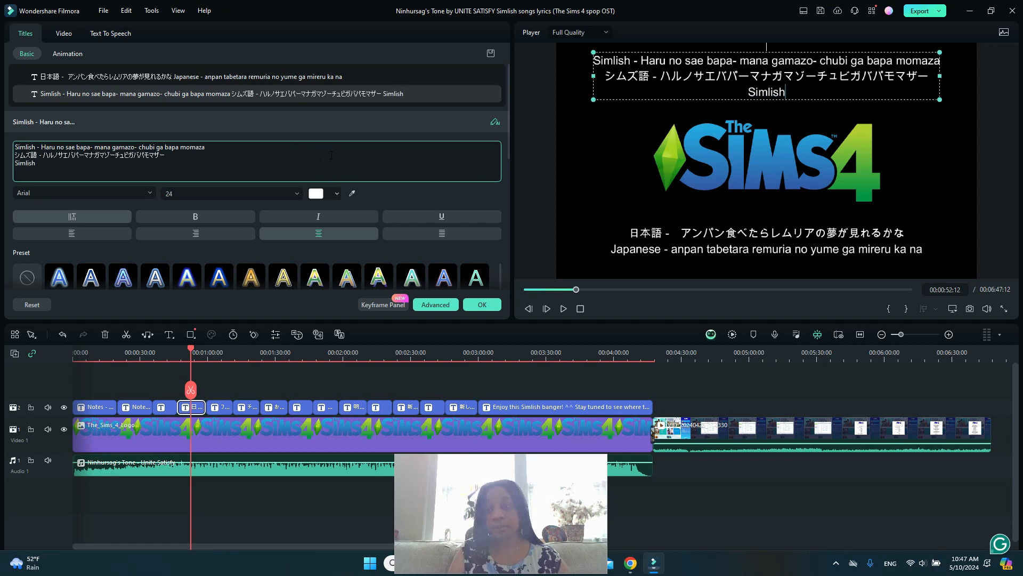
type(" -")
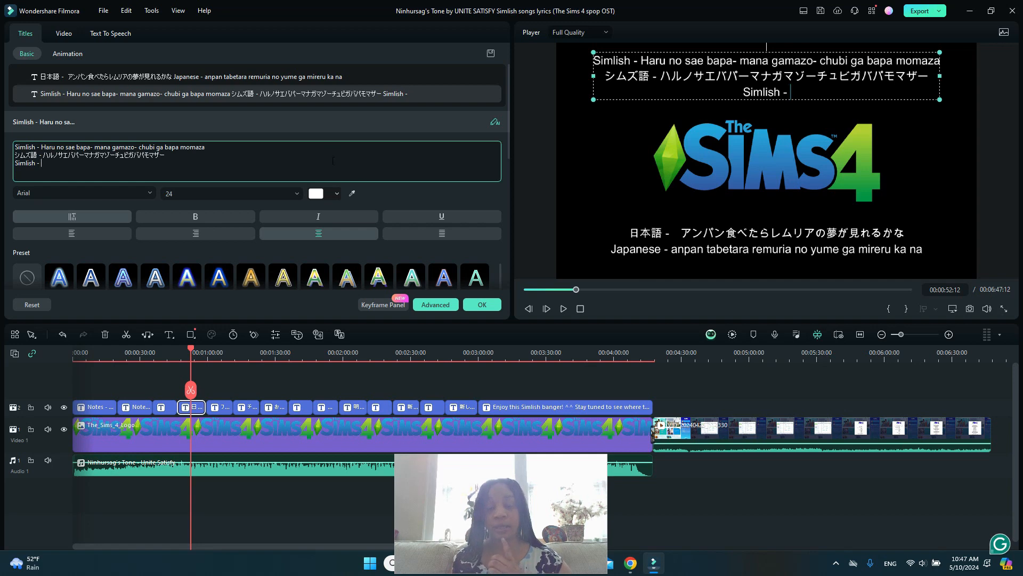
- In the YouTube lyrics comment, copy the line "Haru no sae bapa- mana gamazo- chubi ga bapa momaza"
key("alt+Tab")
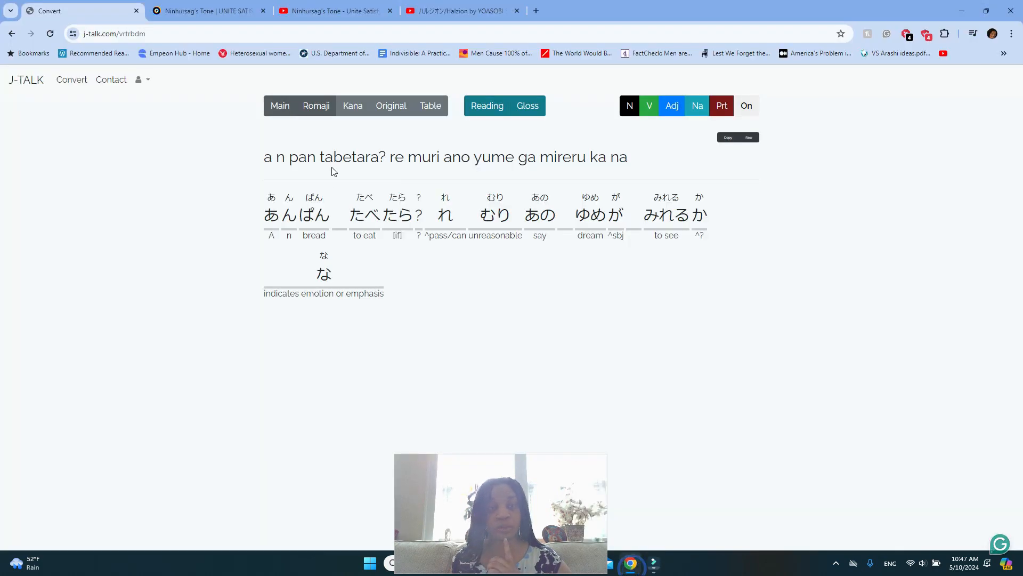
left_click(319, 11)
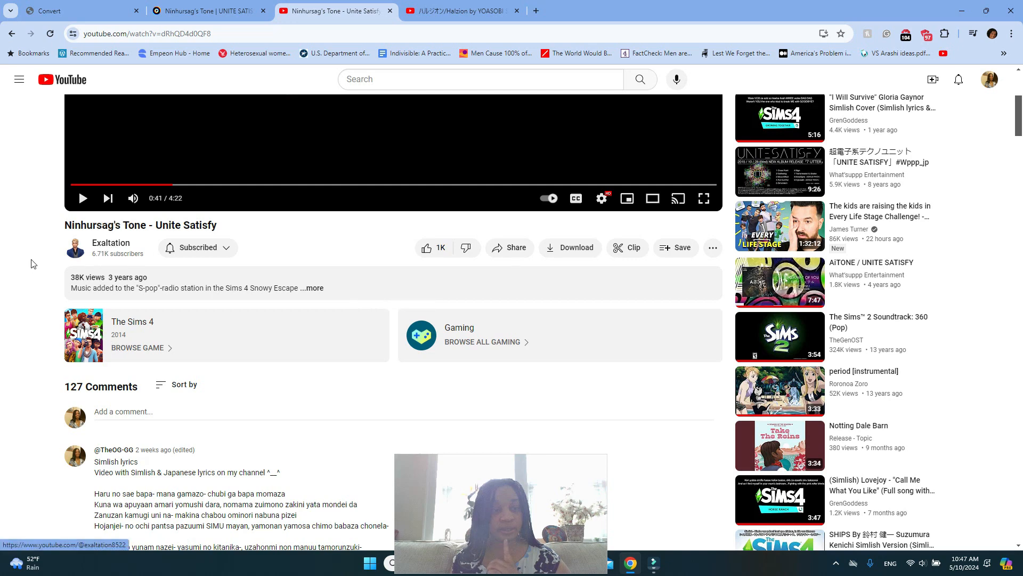
scroll(33, 263, "down", 4)
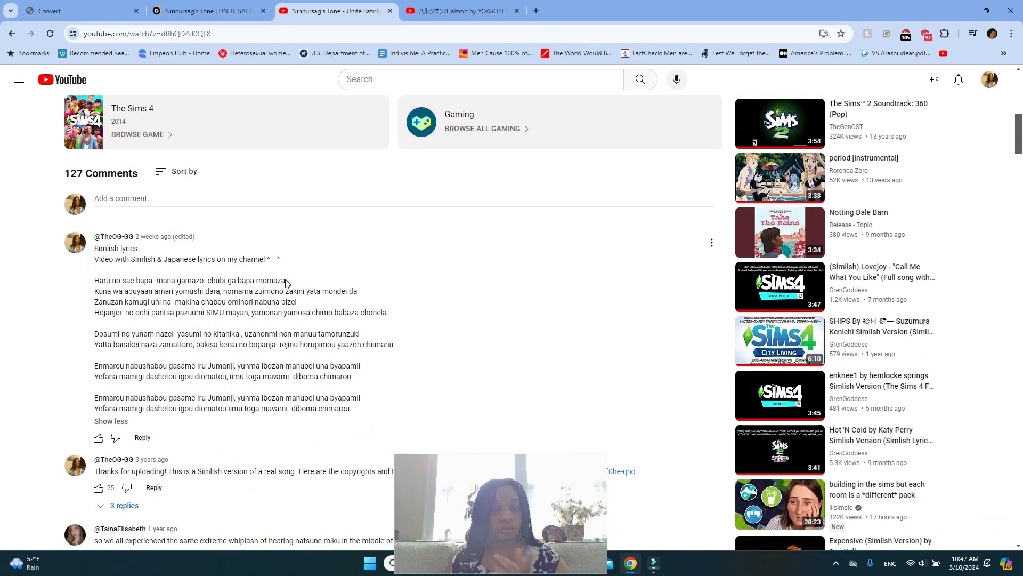
left_click_drag(286, 282, 95, 281)
right_click(96, 280)
left_click(110, 293)
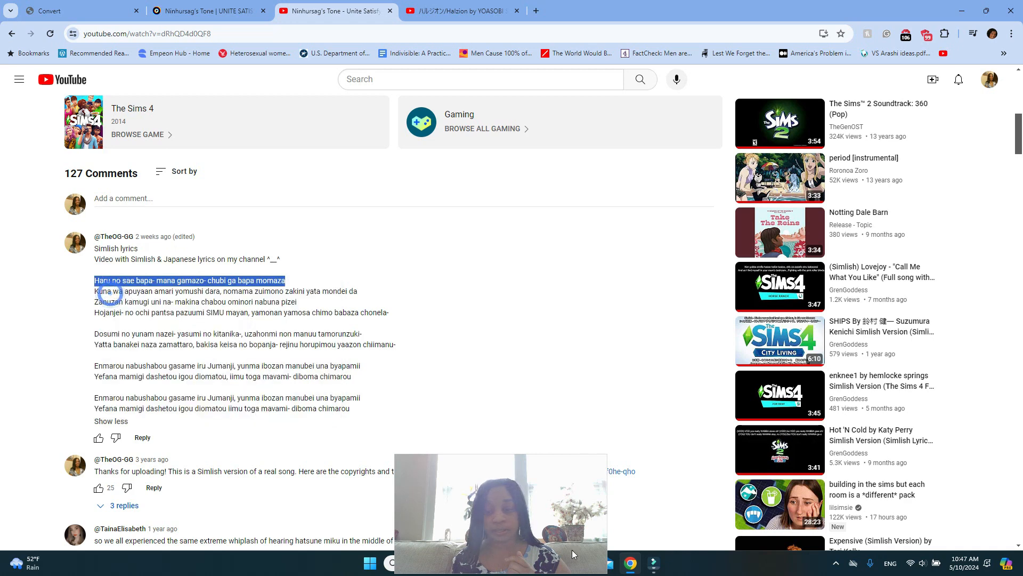
- Back in Filmora, paste the copied lyric after "Simlish -" and start a new line below it
left_click(653, 562)
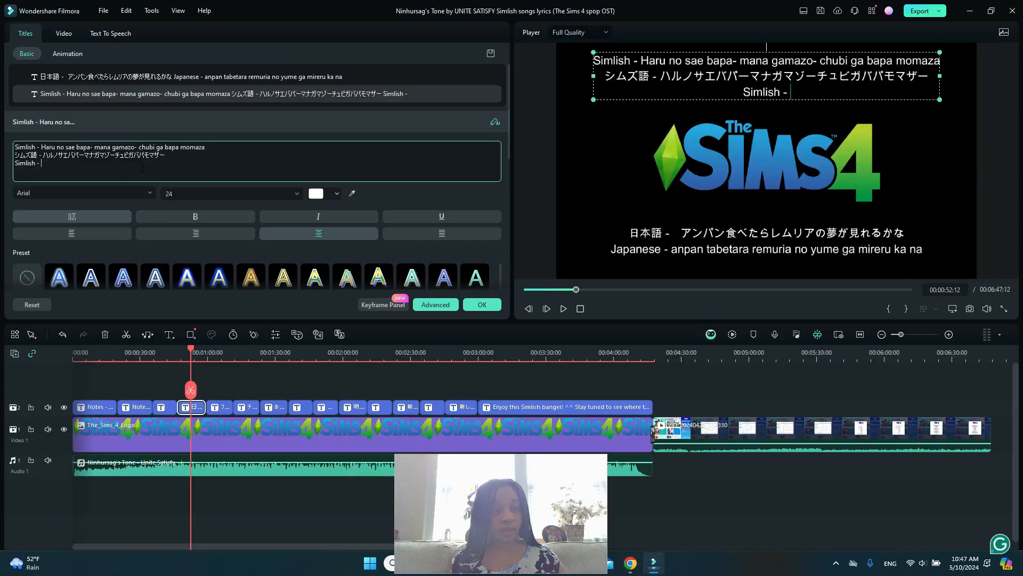
key("ctrl+v")
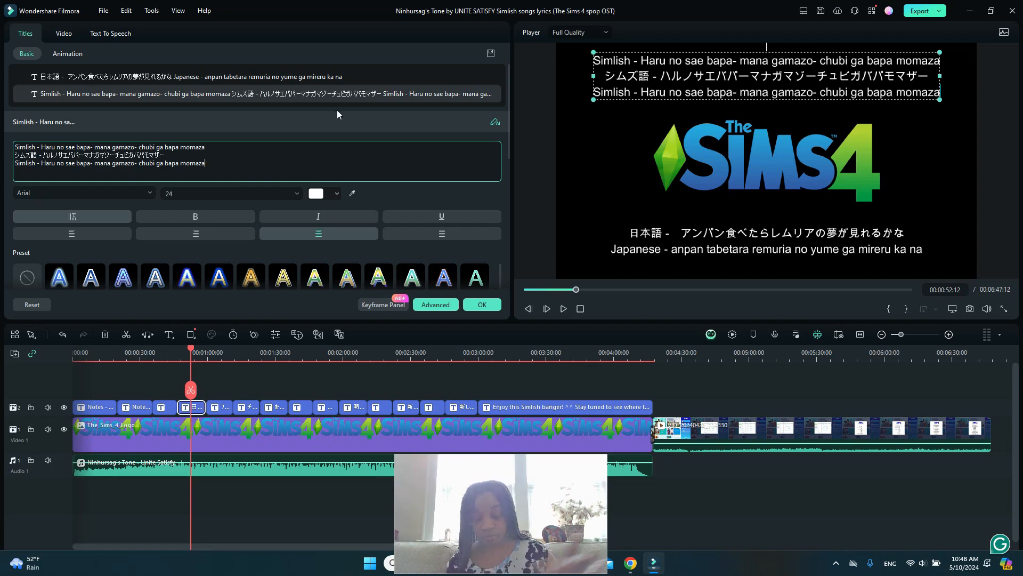
key("Return")
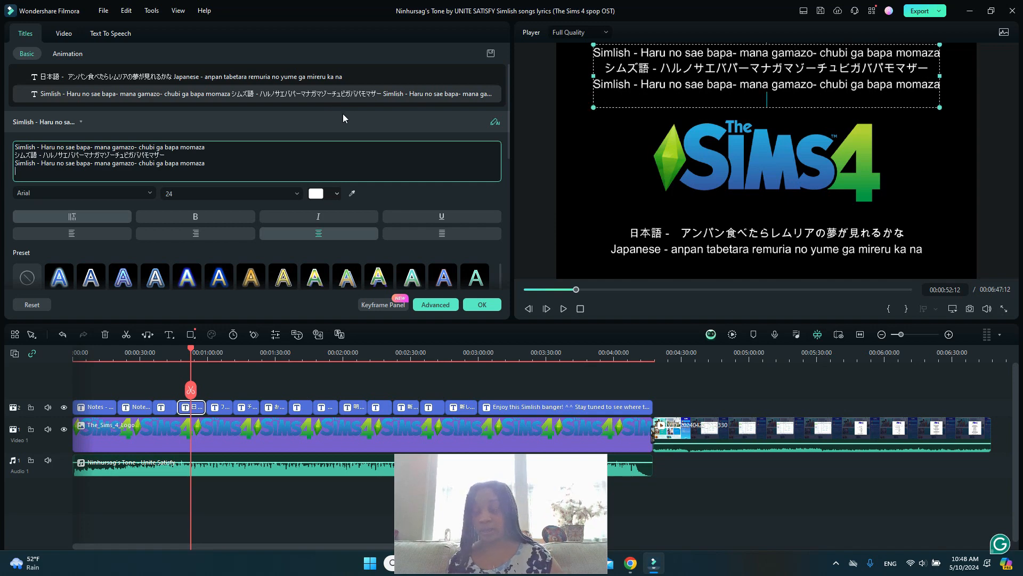
- Switch the keyboard layout to Japanese (Microsoft IME) and set its input mode to Hiragana
left_click(890, 564)
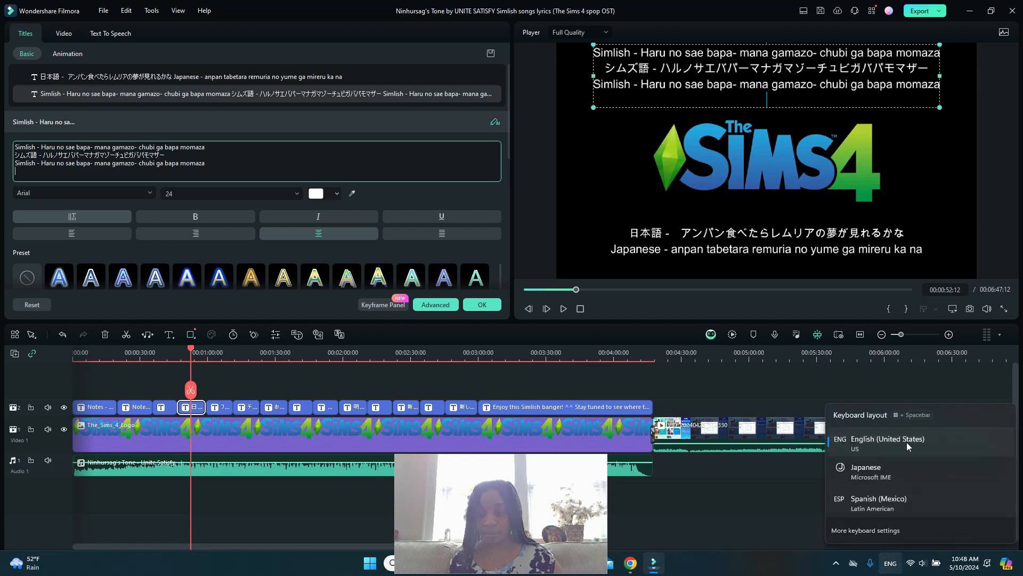
left_click(880, 478)
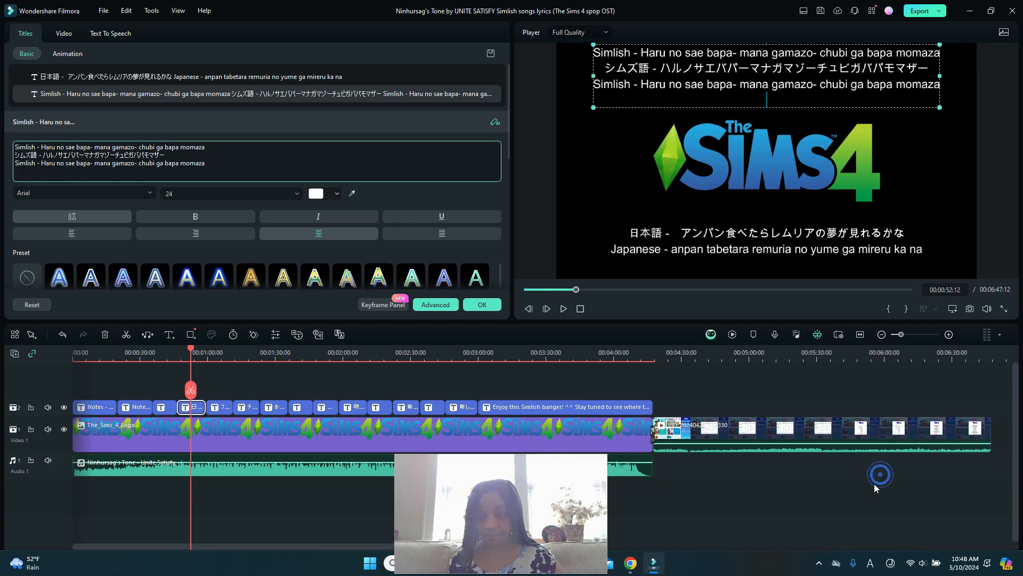
left_click(871, 563)
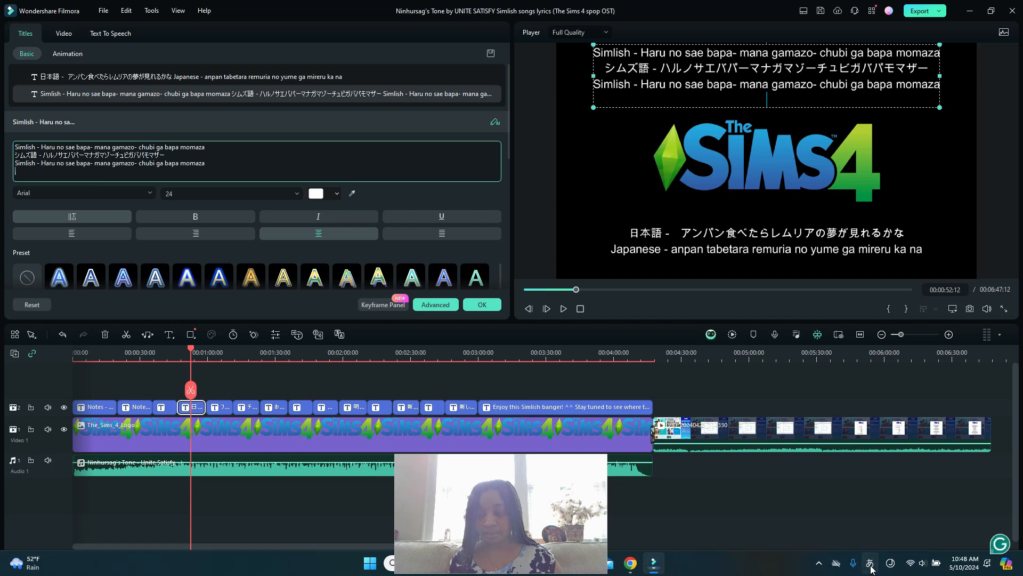
right_click(762, 570)
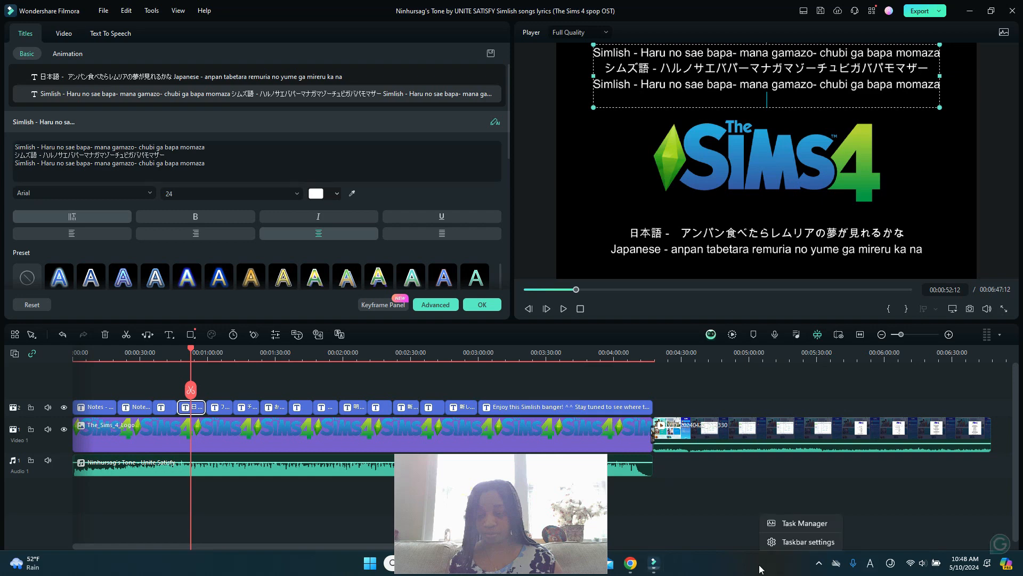
right_click(870, 563)
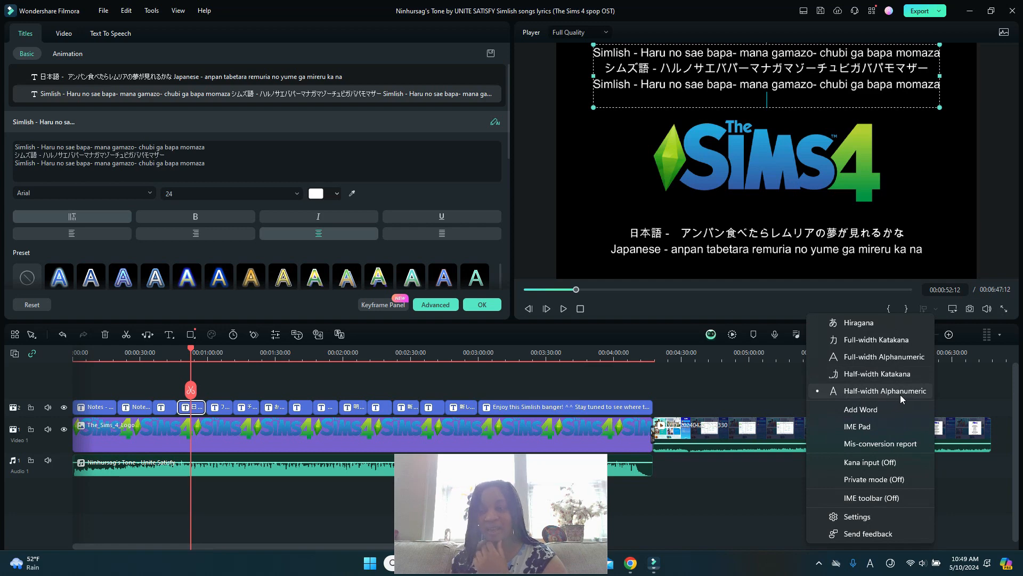
left_click(856, 325)
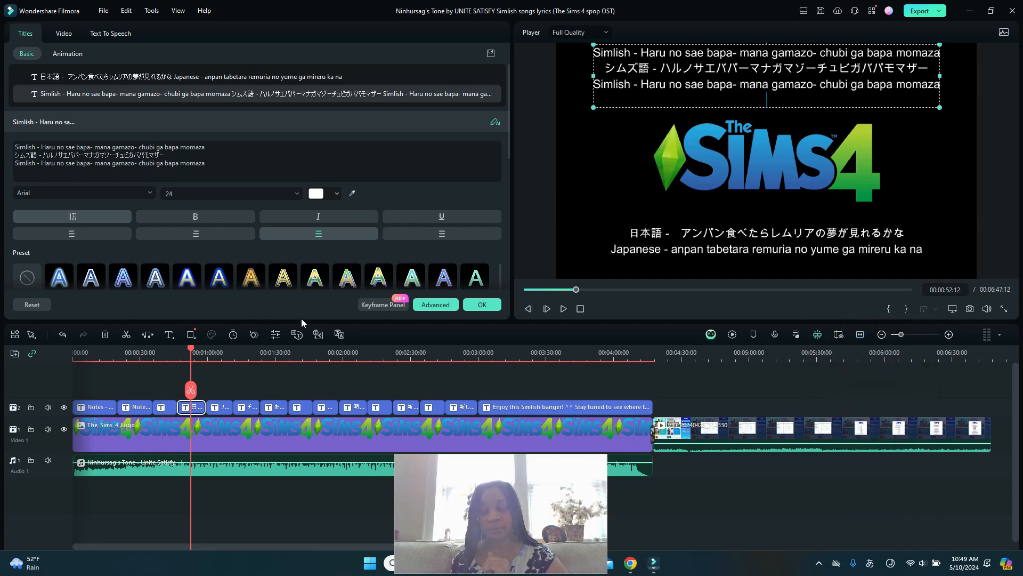
- Enter the label シムズ語 on the fourth line of the upper Simlish title
left_click(48, 173)
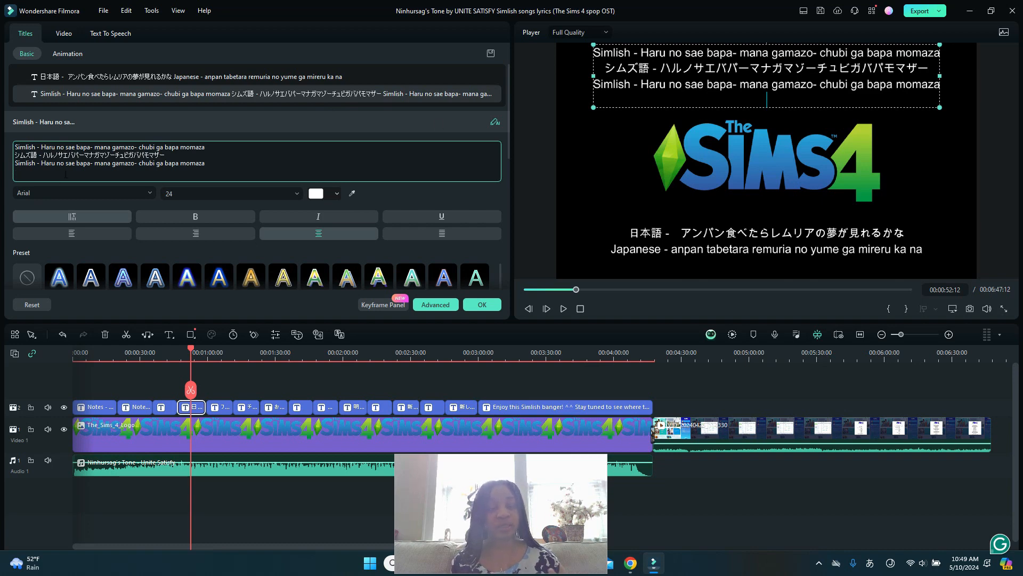
type("し")
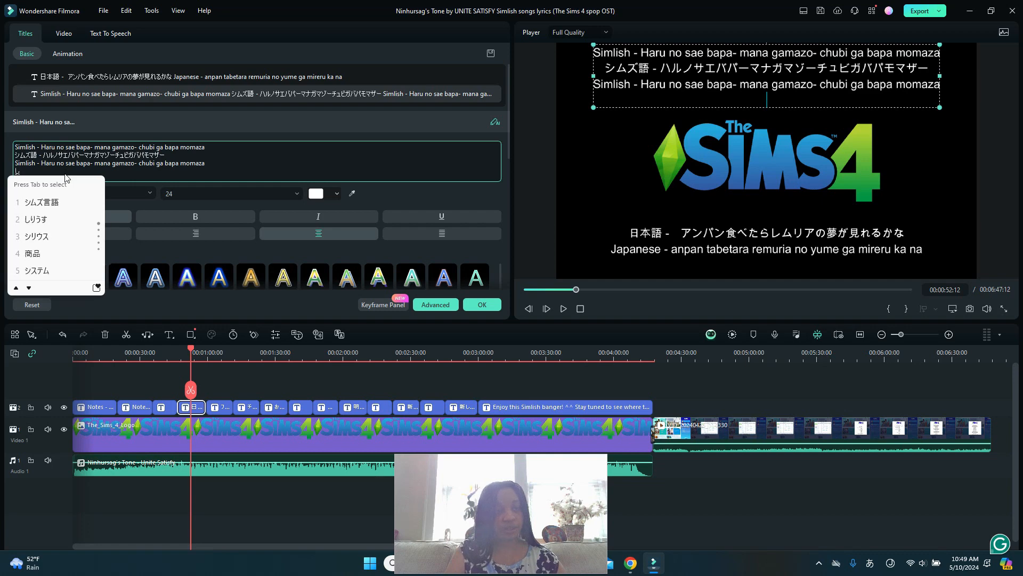
type("mu")
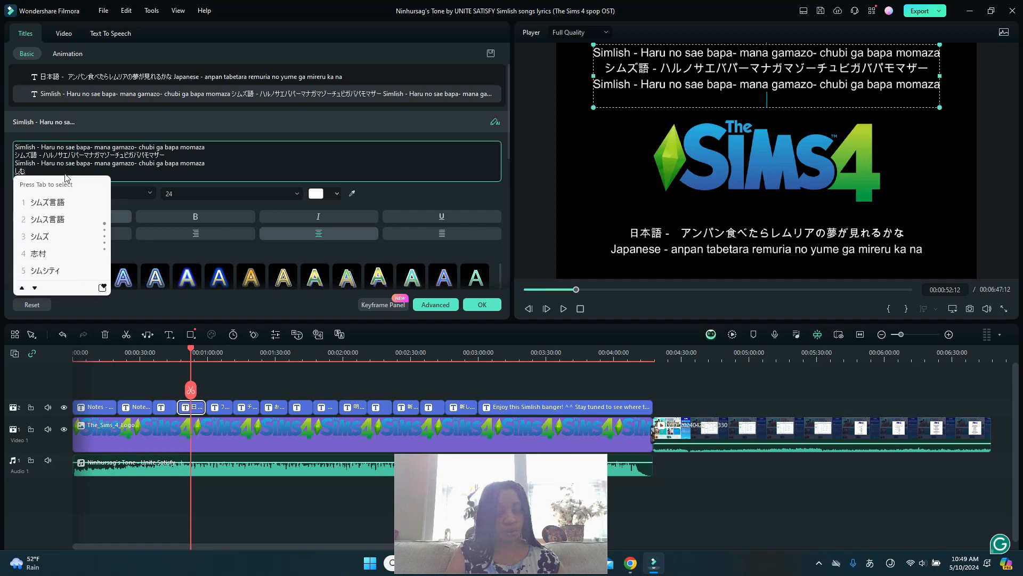
type("zu")
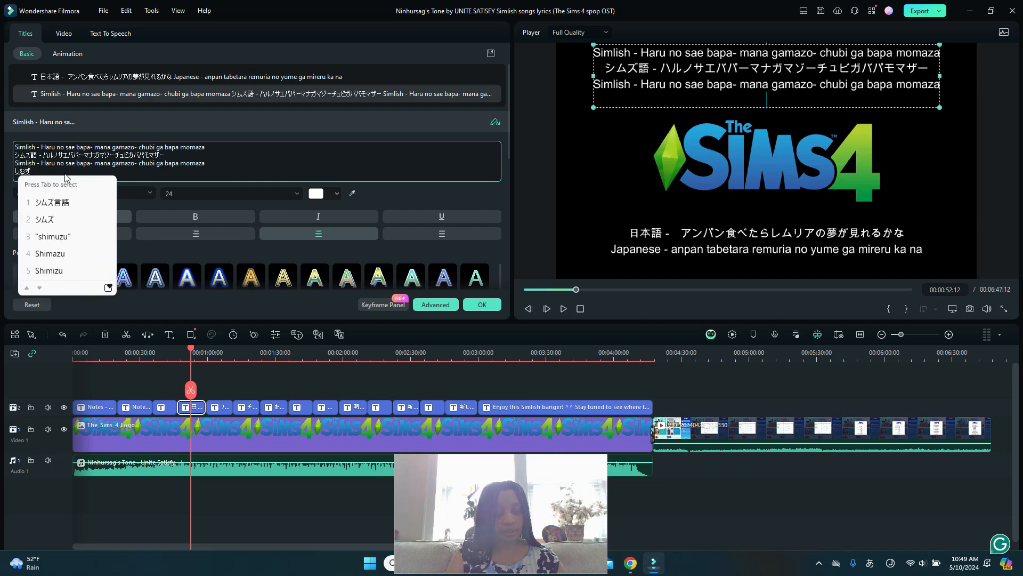
type("genn")
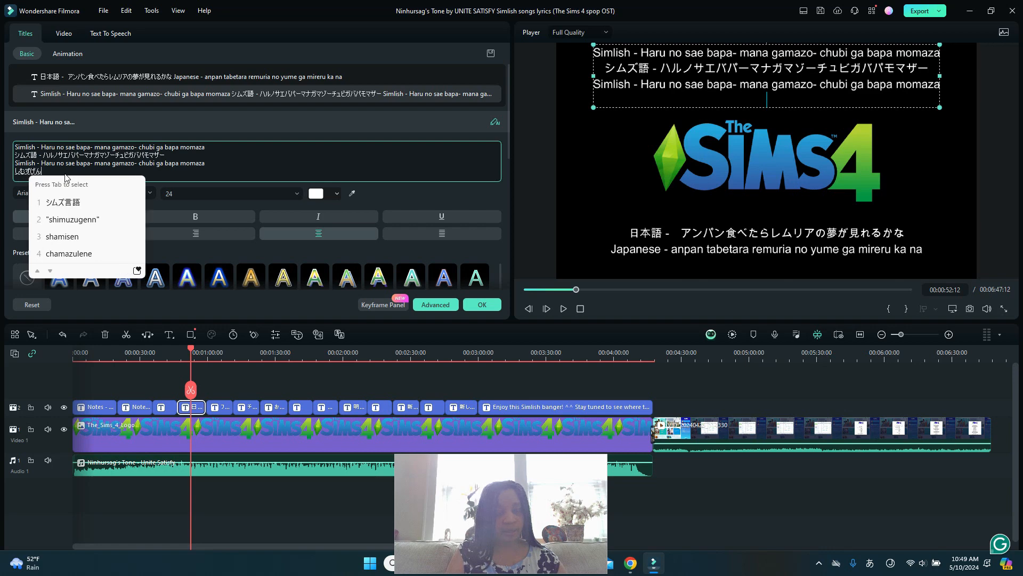
type("go")
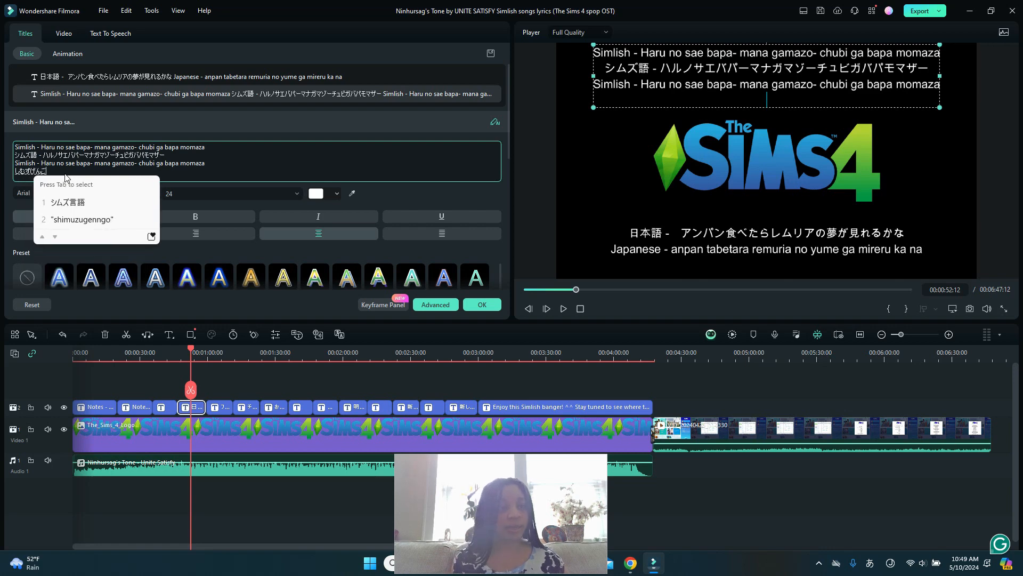
left_click(70, 208)
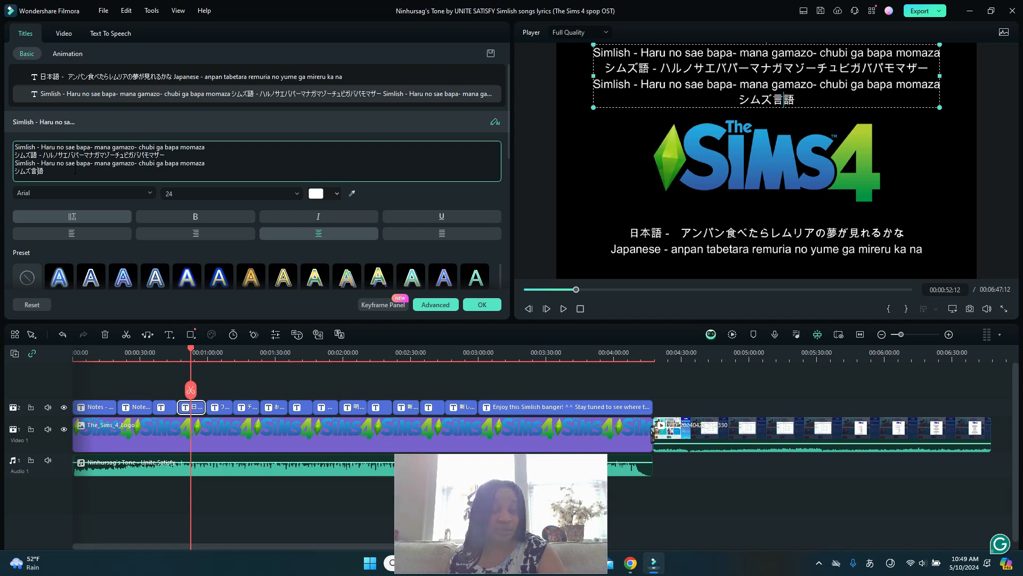
key("BackSpace")
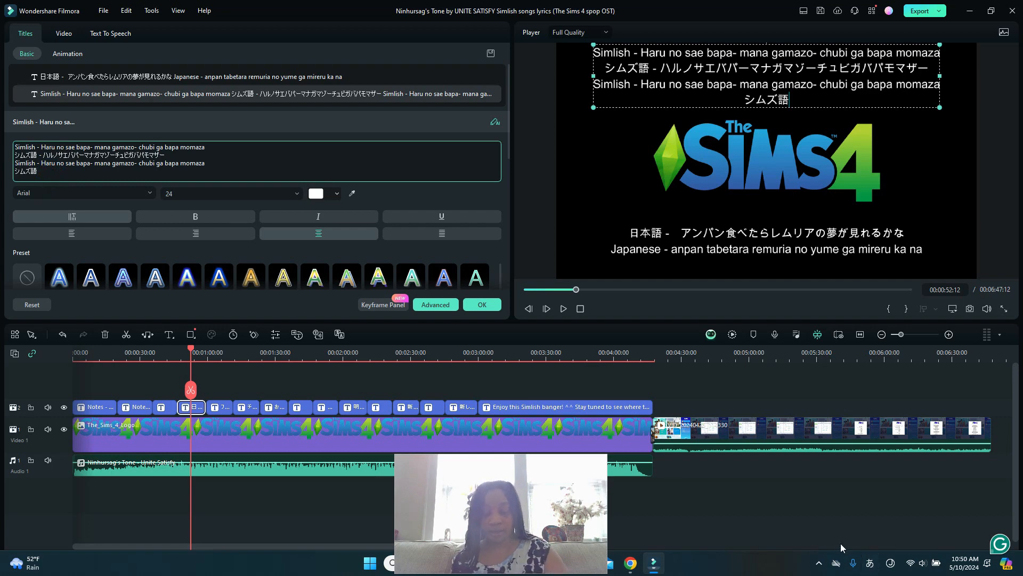
type("-")
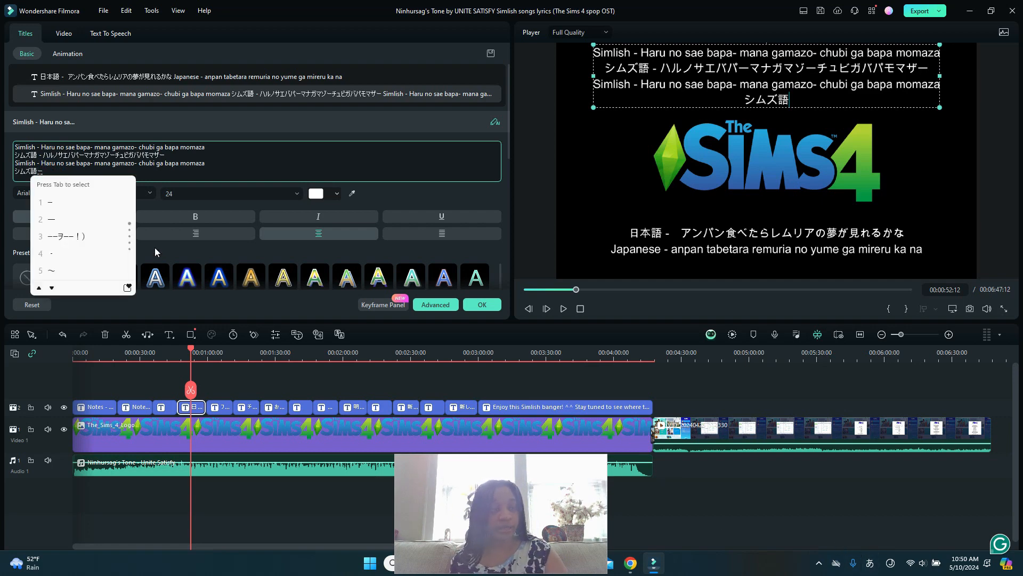
left_click(68, 206)
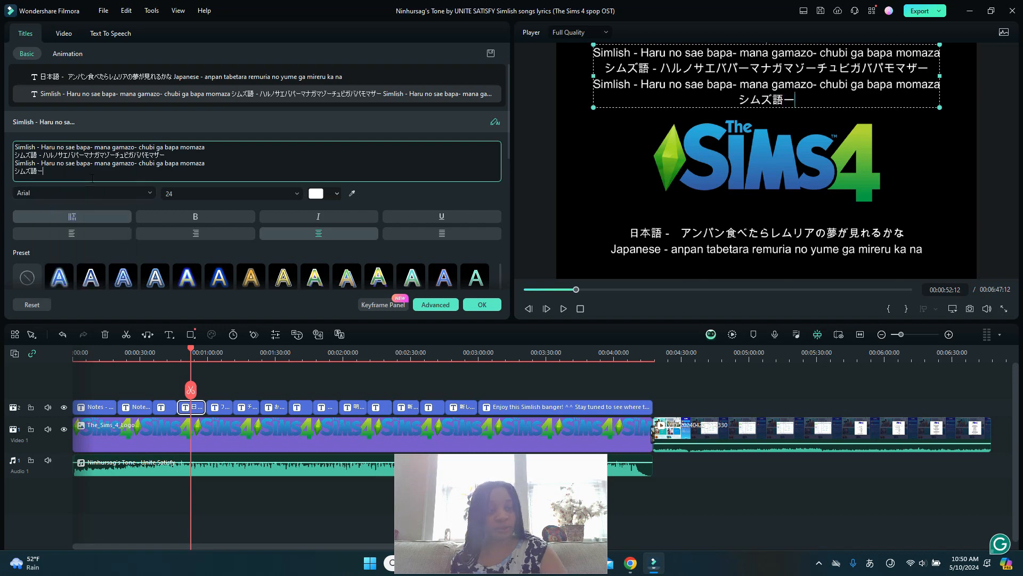
key("BackSpace")
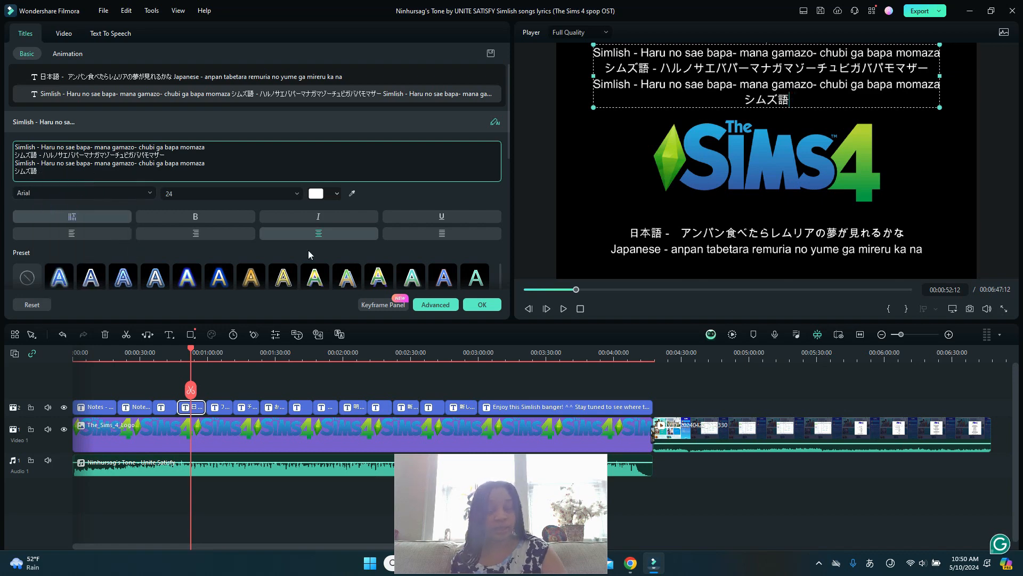
- Add a half-width hyphen and a space after シムズ語, and set the Japanese input mode to Full-width Katakana
left_click(871, 564)
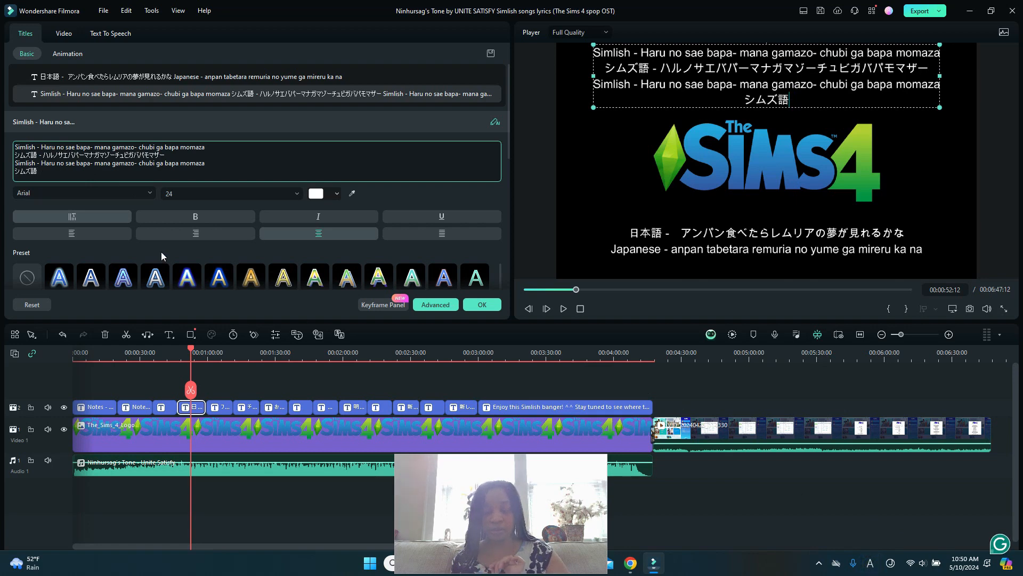
type("-")
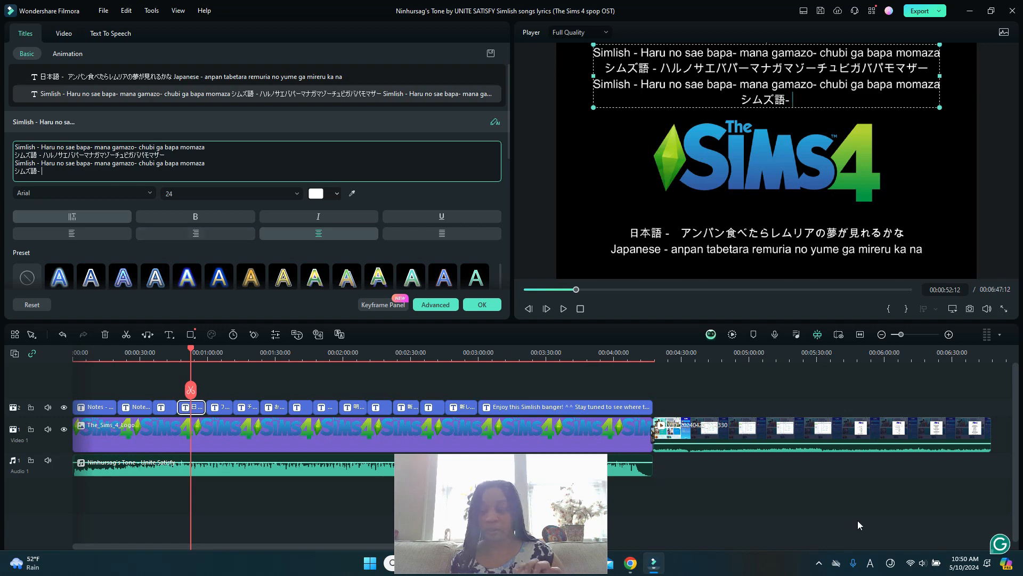
right_click(872, 567)
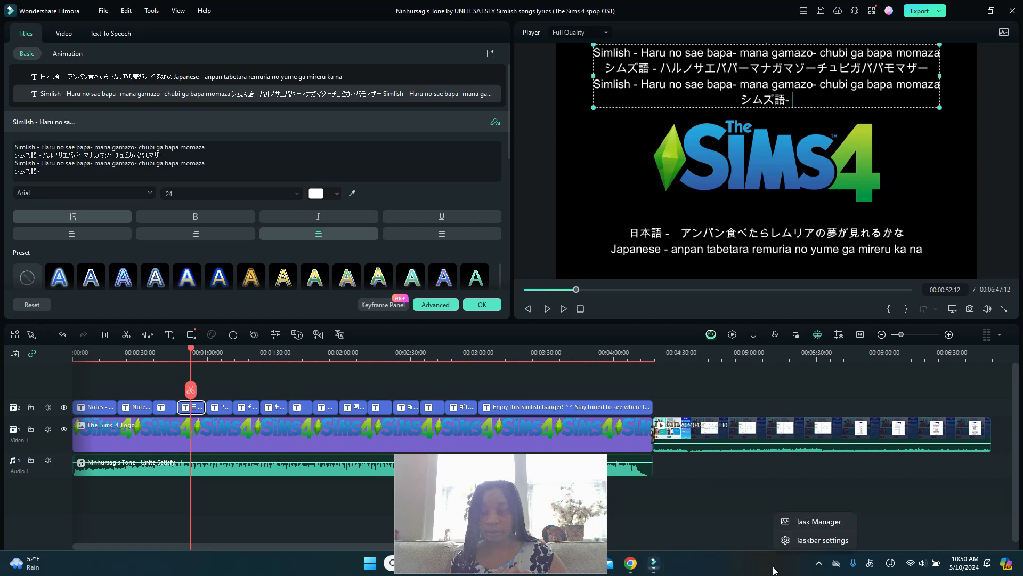
right_click(871, 564)
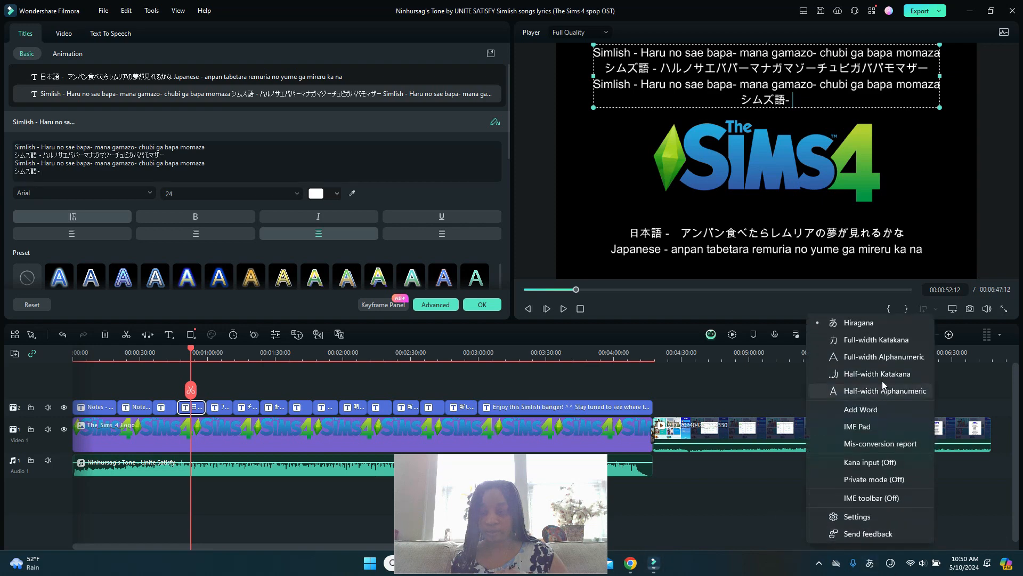
left_click(861, 343)
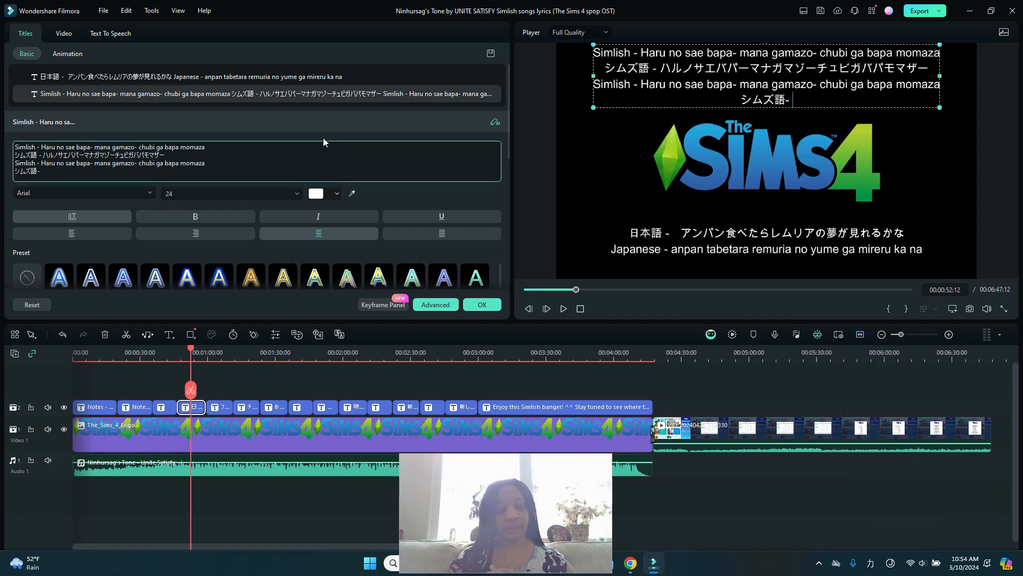
- Complete the fourth line of the Simlish title with the katakana lyric ハルノサエバパーマナガマゾーチュビガバパモマザ
type("h - Har")
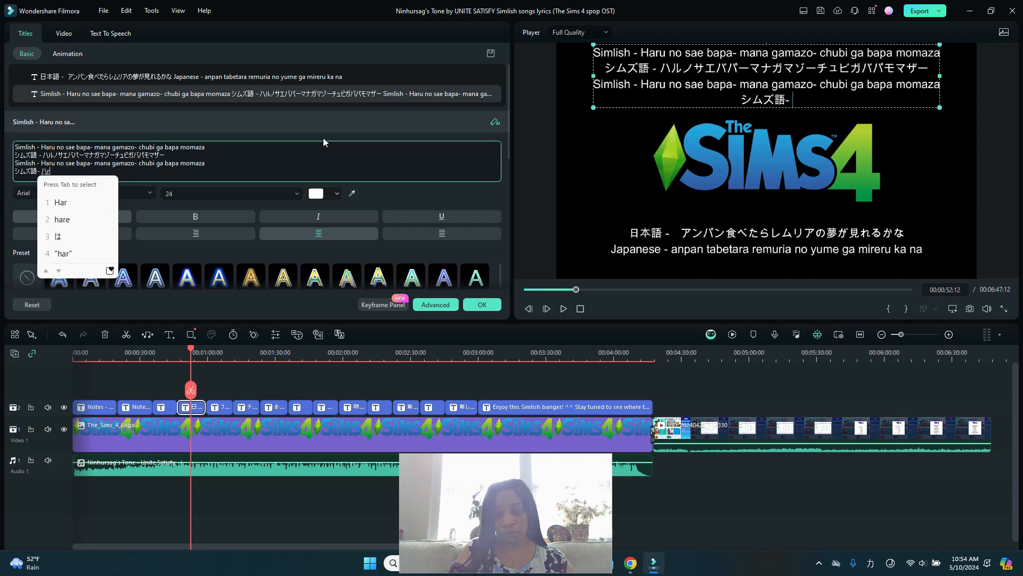
type("u ")
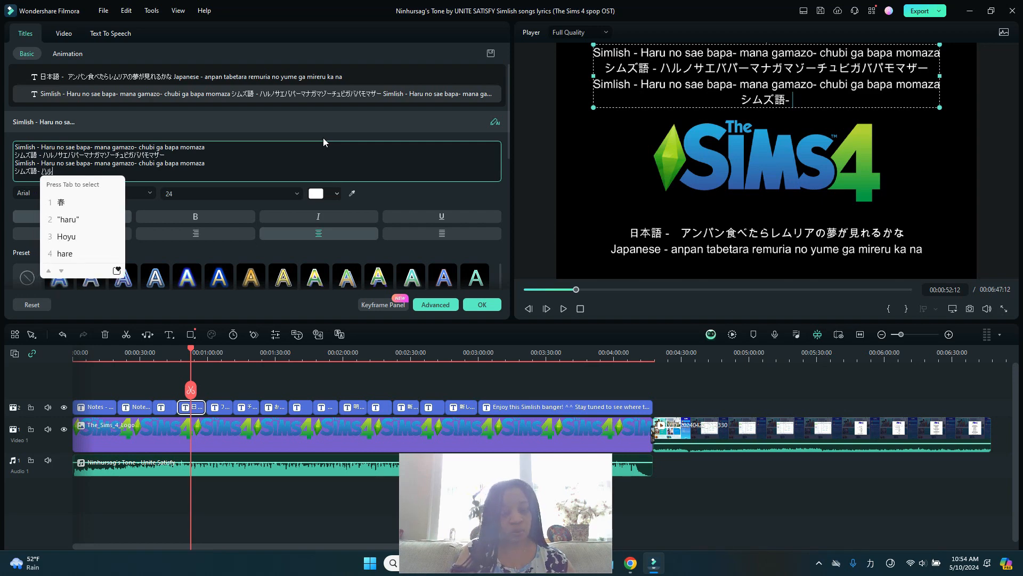
type("no sae ba")
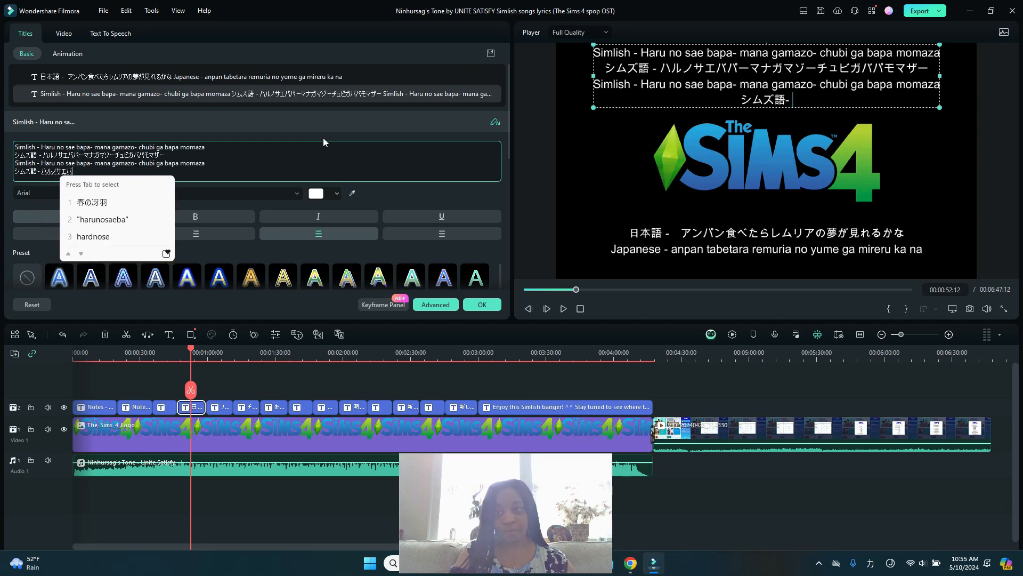
type("pa")
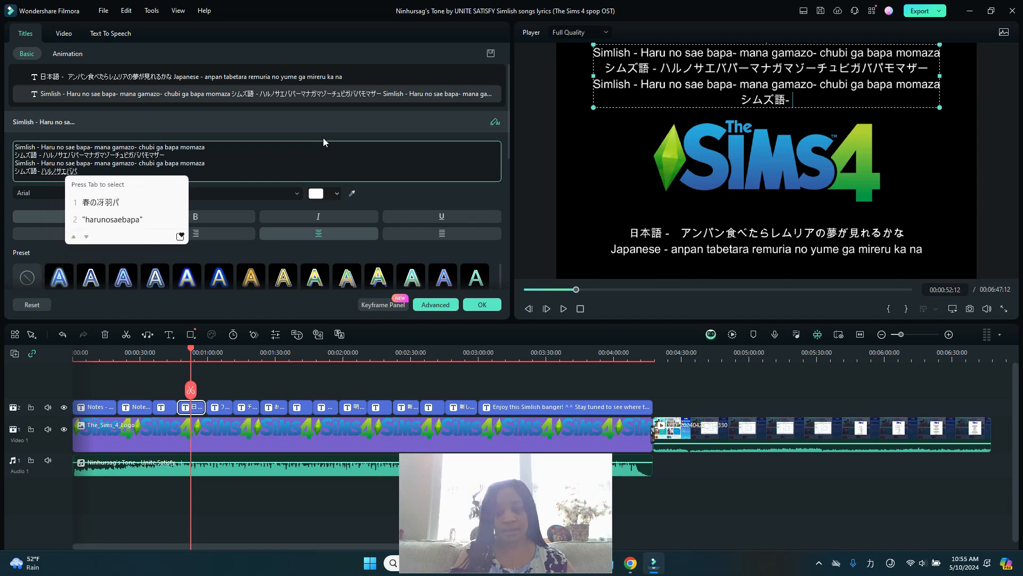
type("- ")
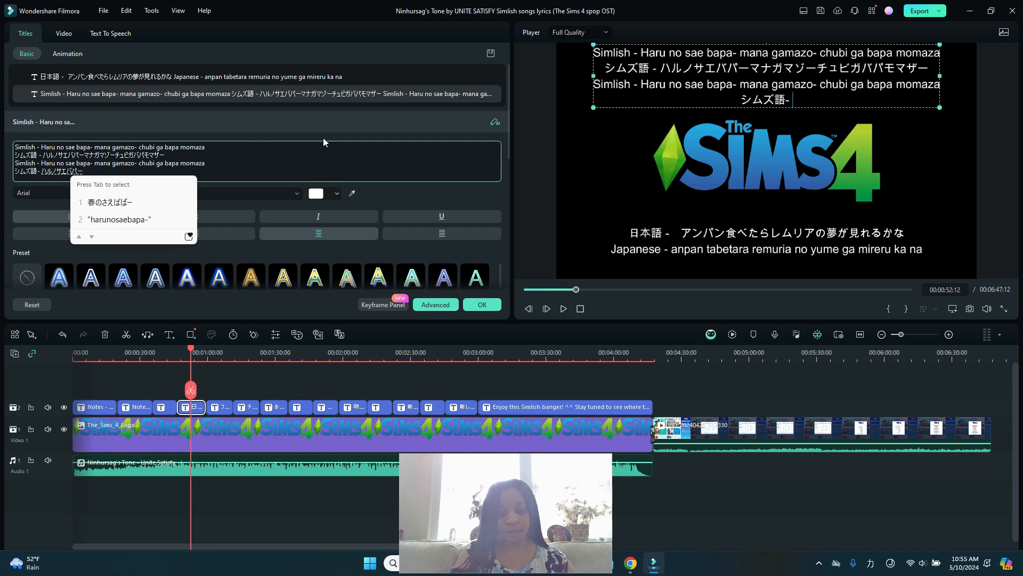
type("mana gama")
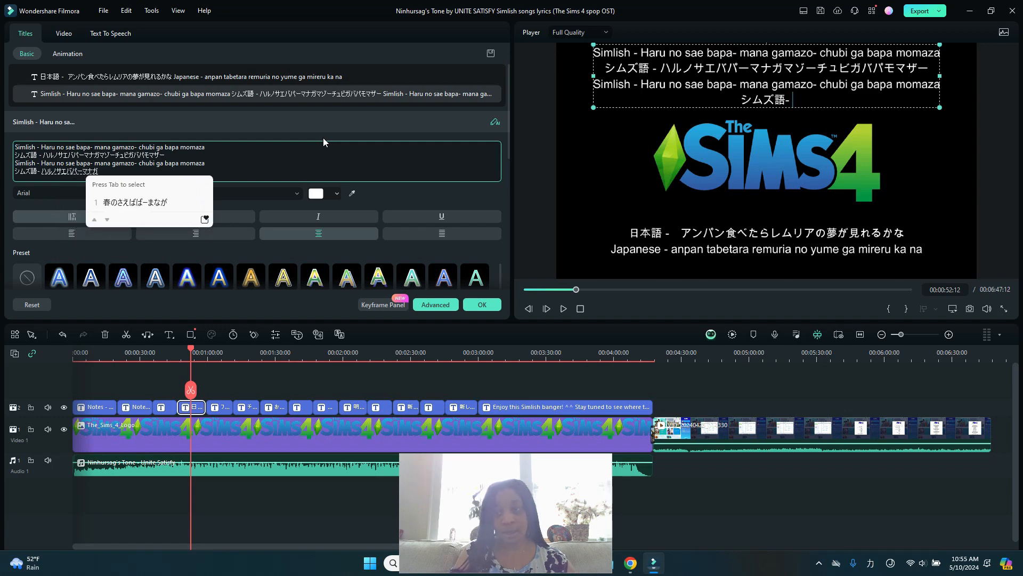
type("zo")
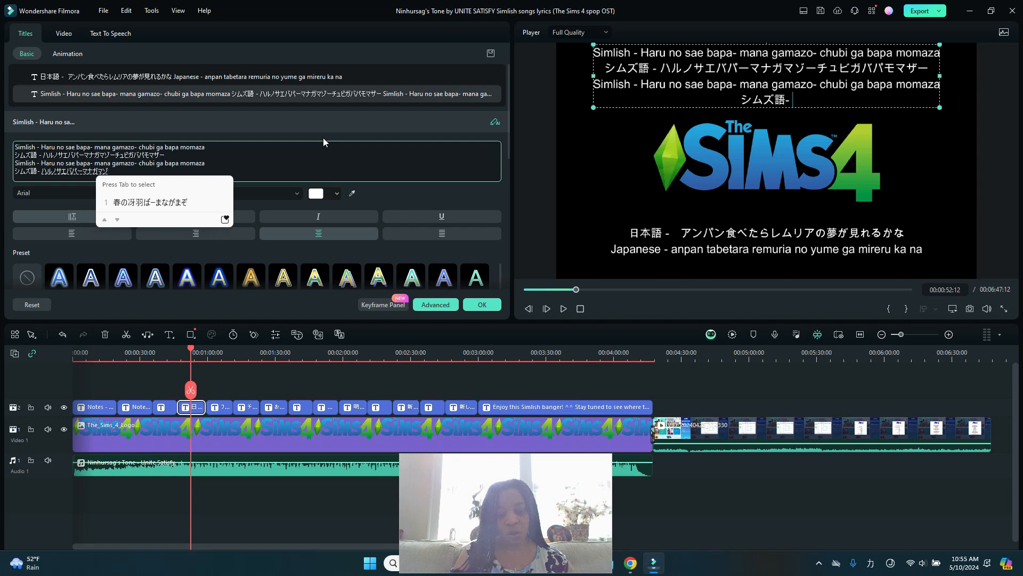
type("- ")
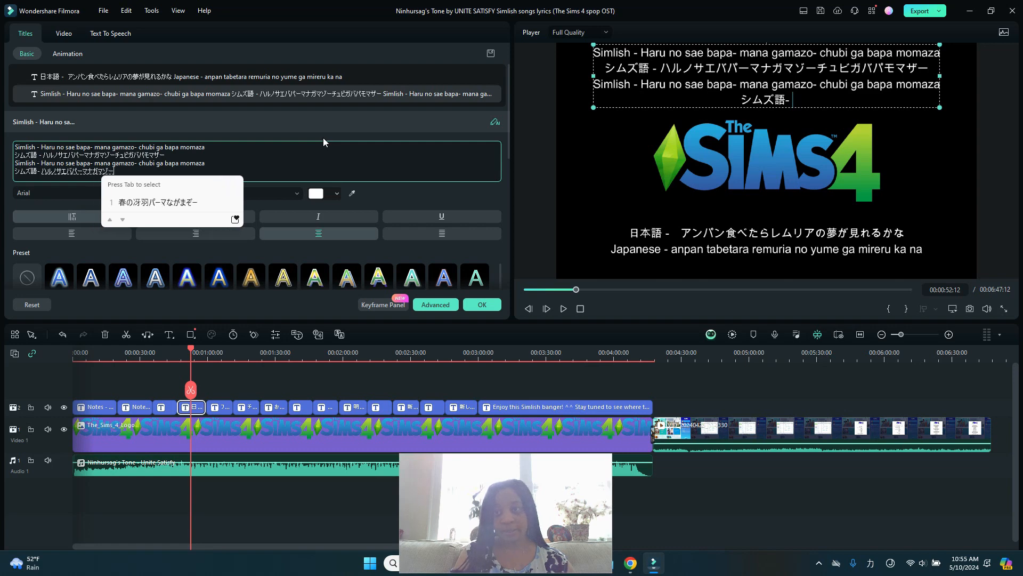
type("chubi ")
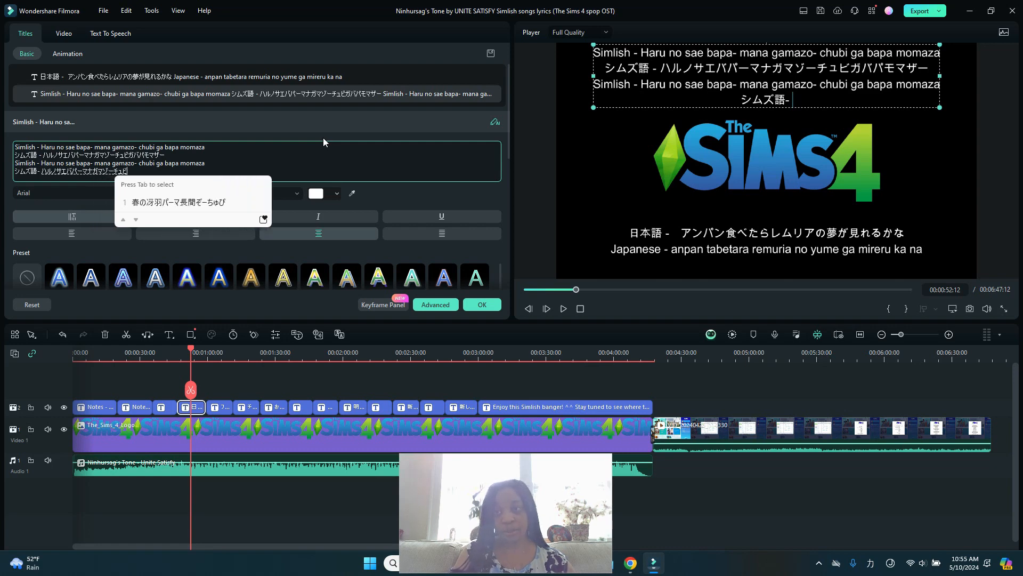
type("ga bapa ")
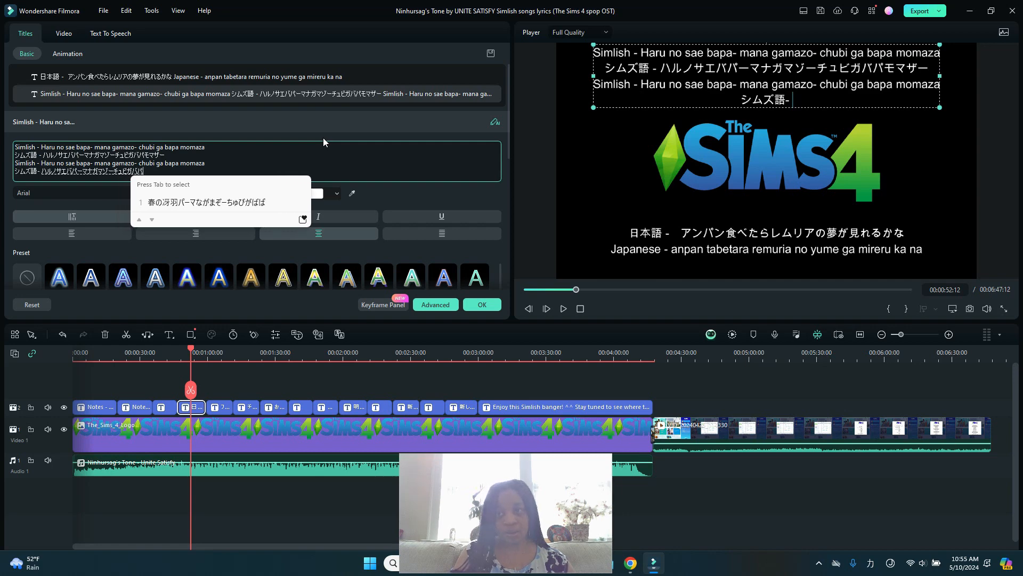
type("momaza")
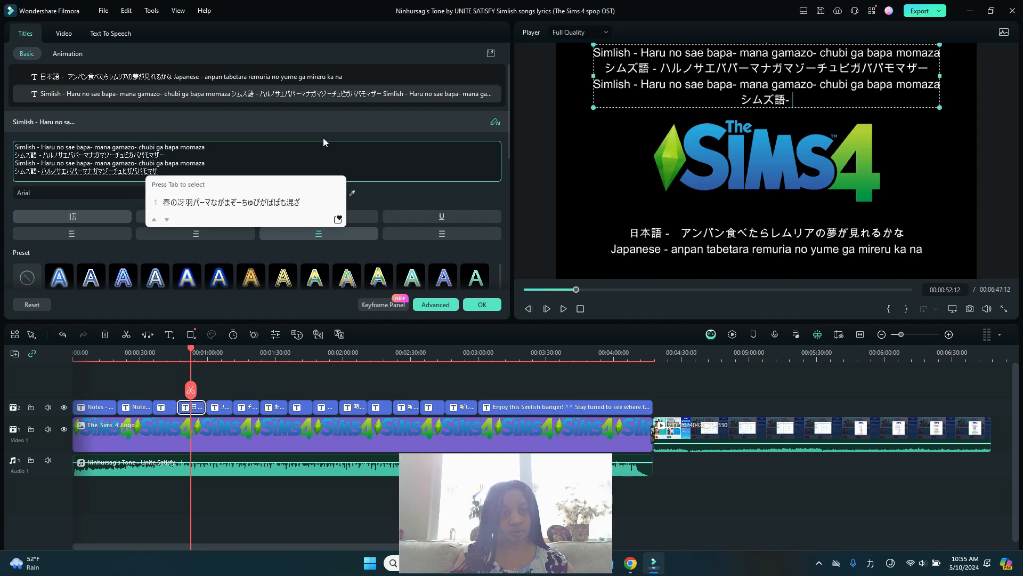
key("Return")
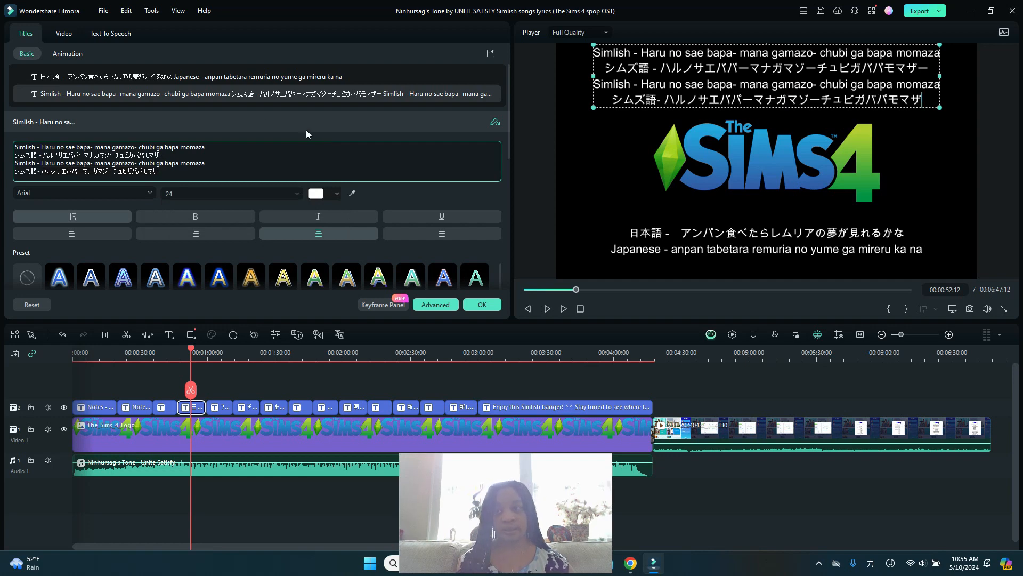
left_click(184, 155)
left_click(176, 163)
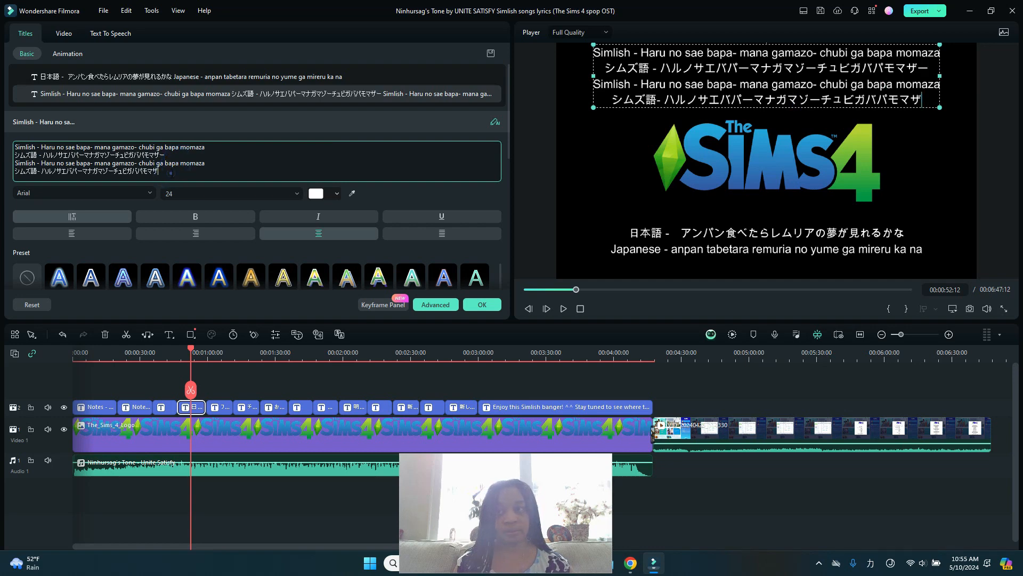
left_click(170, 173)
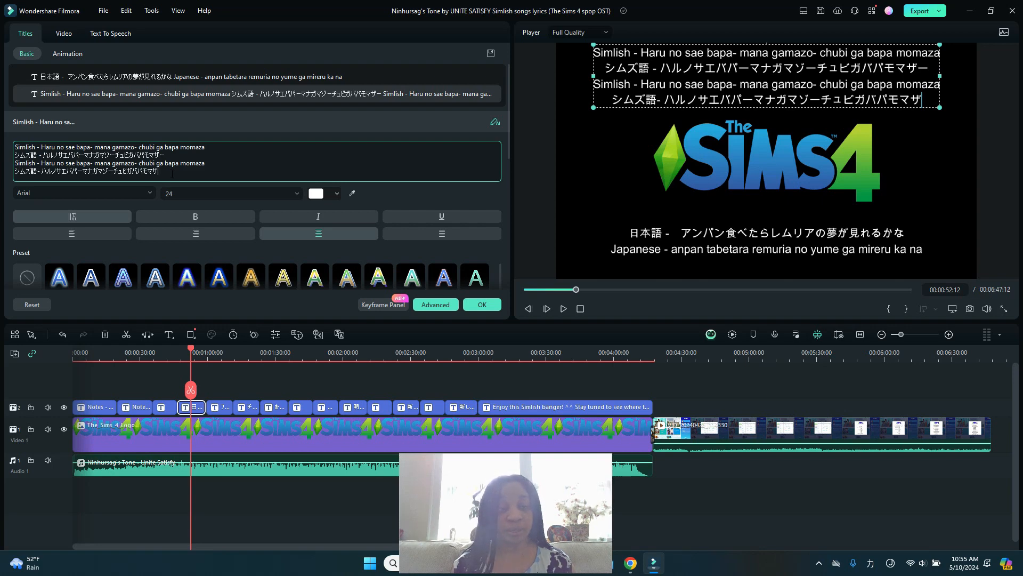
- Open the lower Japanese title for editing and start a new line below the "Japanese - anpan tabetara" line
left_click(733, 250)
left_click(734, 249)
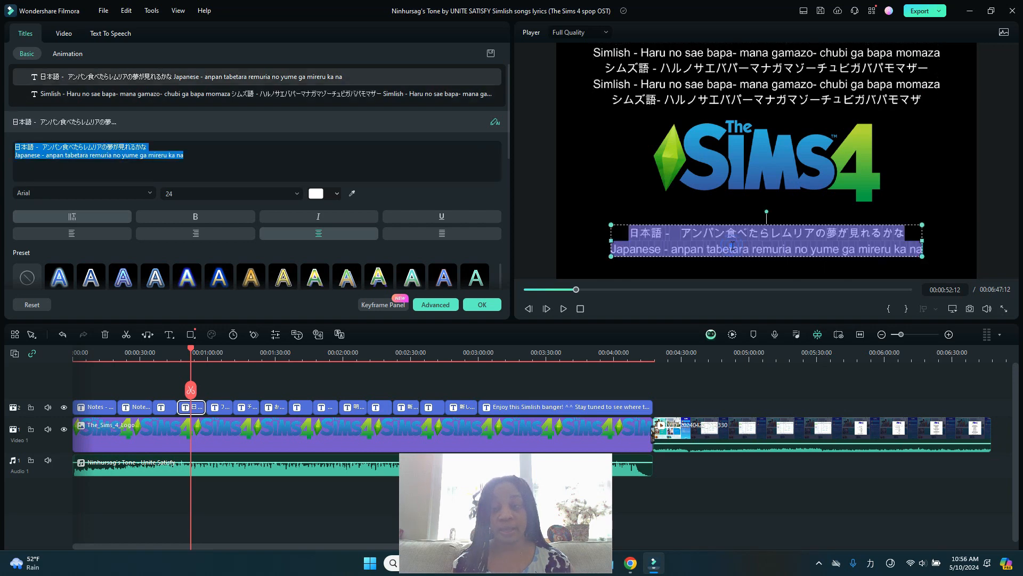
left_click(230, 160)
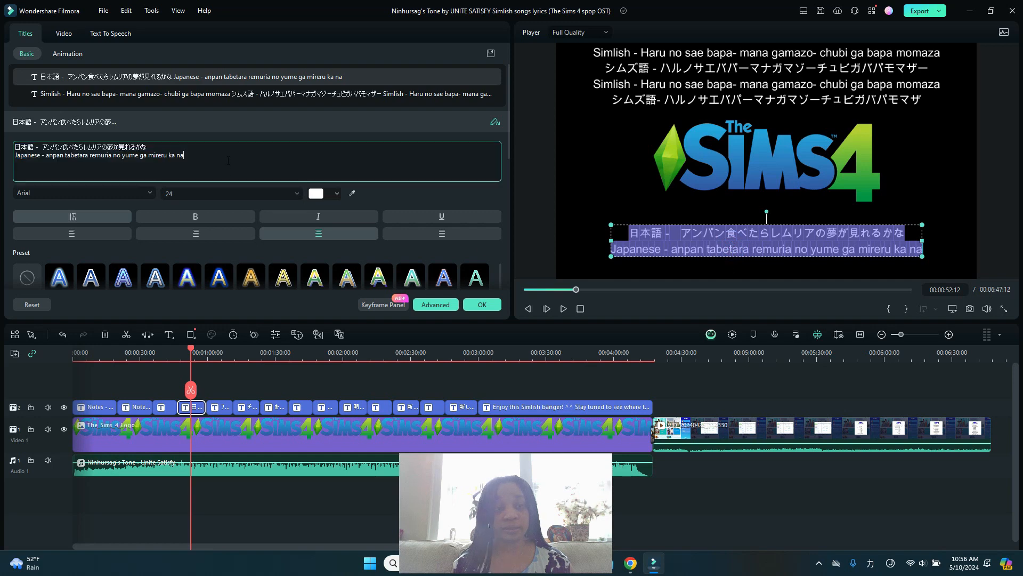
key("Return")
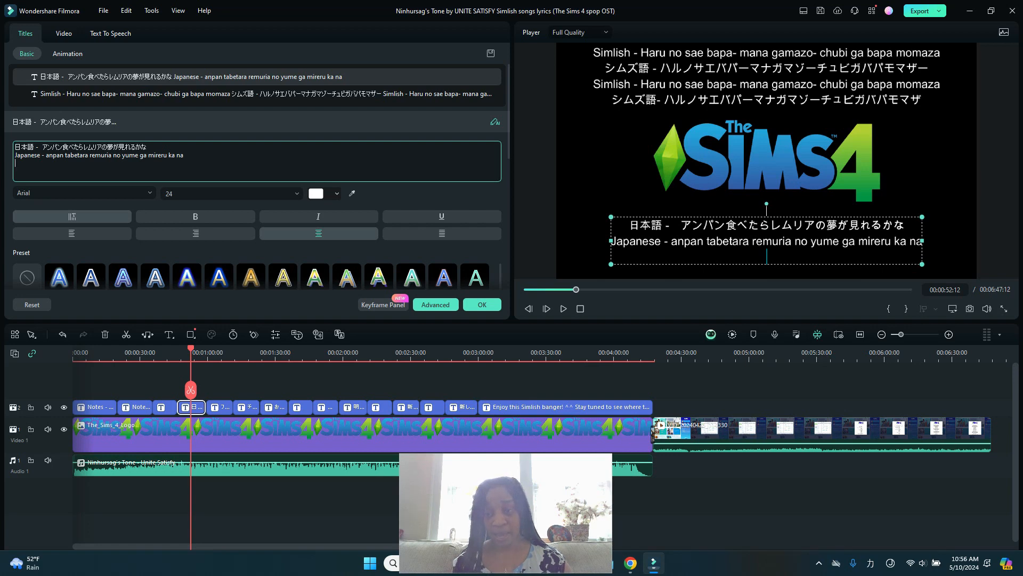
- Switch to Chrome and bring up the Japanese lyrics on the SonicHits page for Ninhursag's Tone
left_click(631, 563)
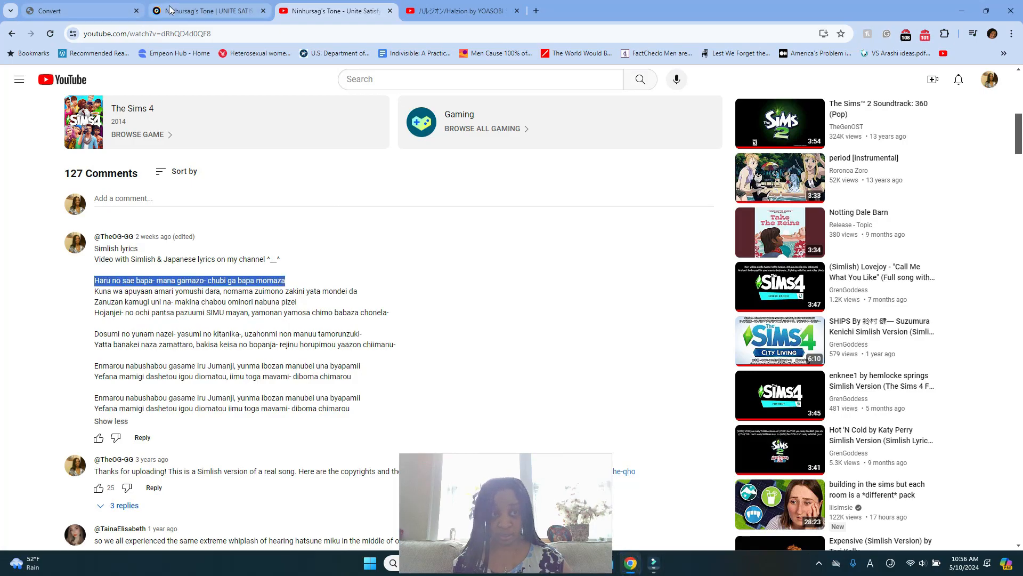
left_click(170, 10)
scroll(248, 245, "up", 15)
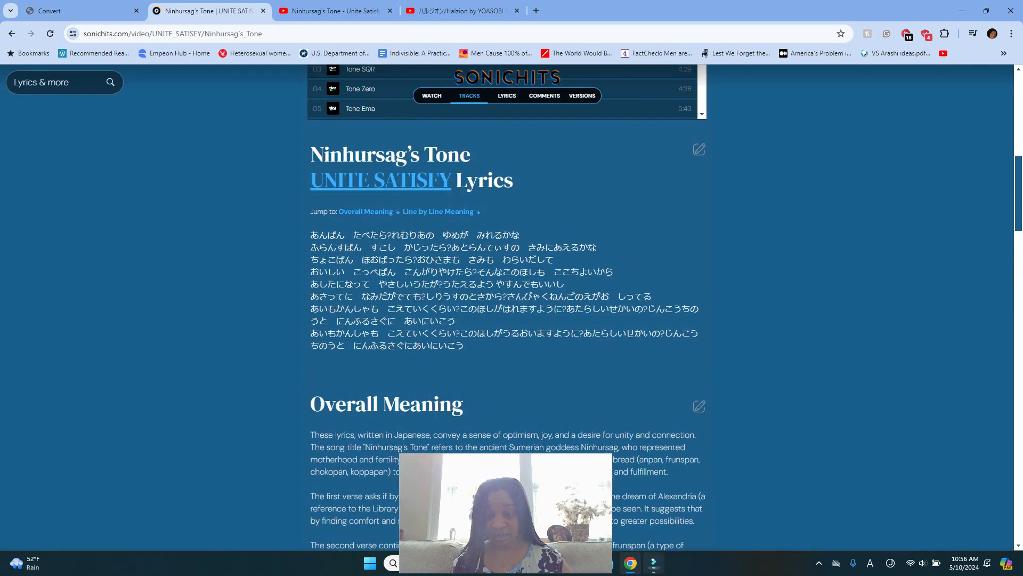
- Switch back to Filmora, set the input mode to Hiragana, and enter 日本語 on the third line of the lower Japanese title
left_click(654, 563)
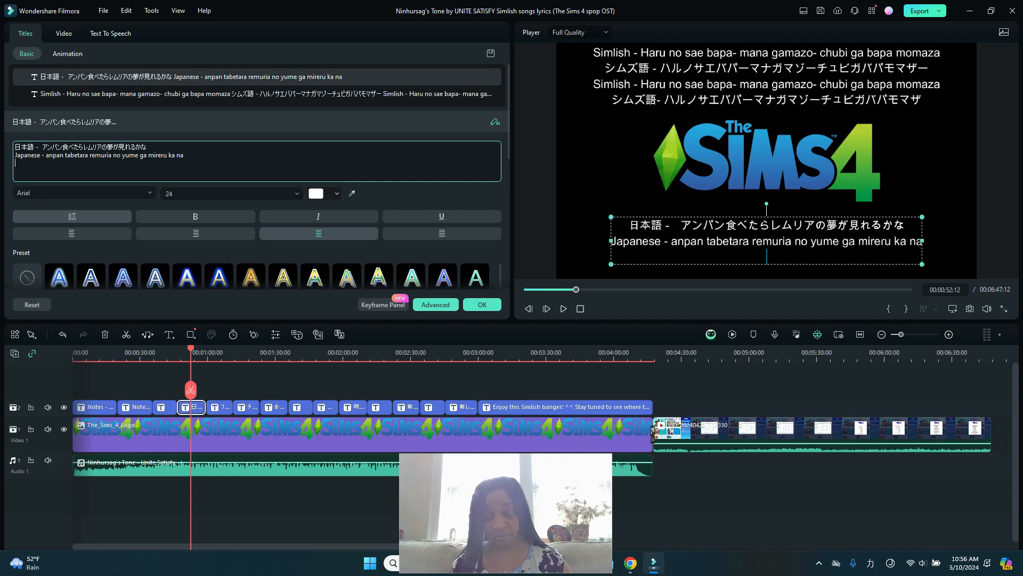
left_click(872, 565)
left_click(872, 565)
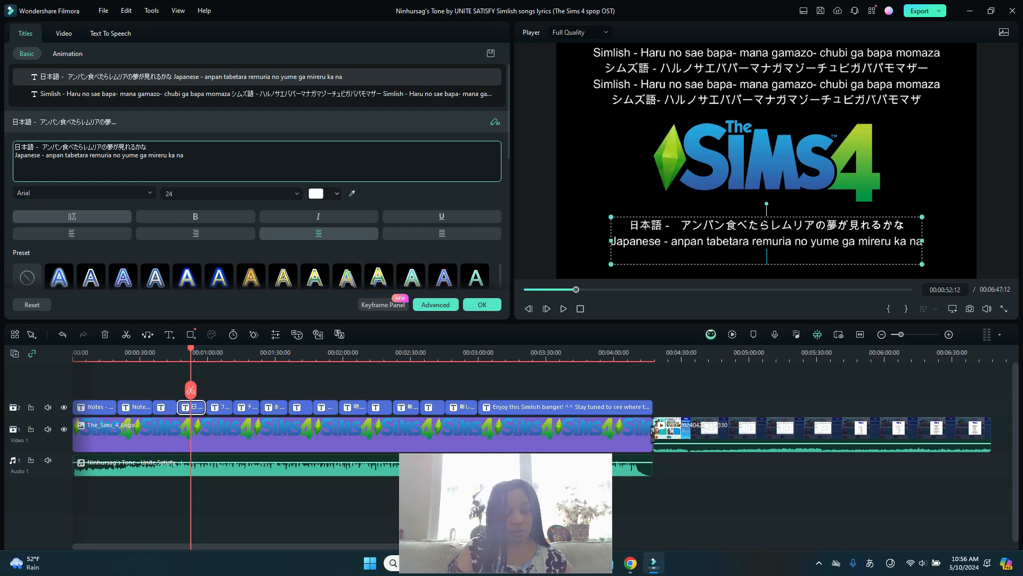
key("Return")
type("nihon")
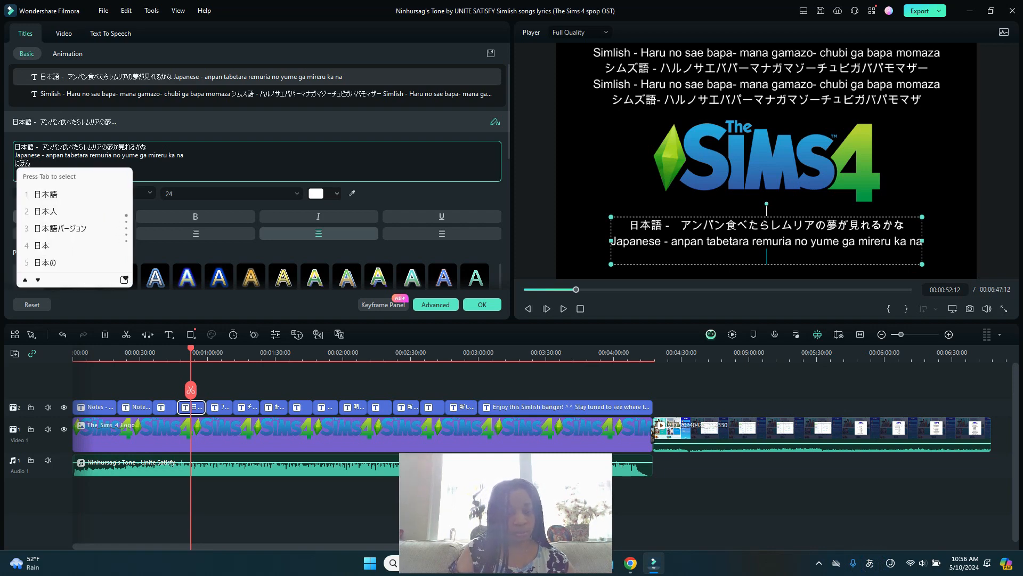
type("go")
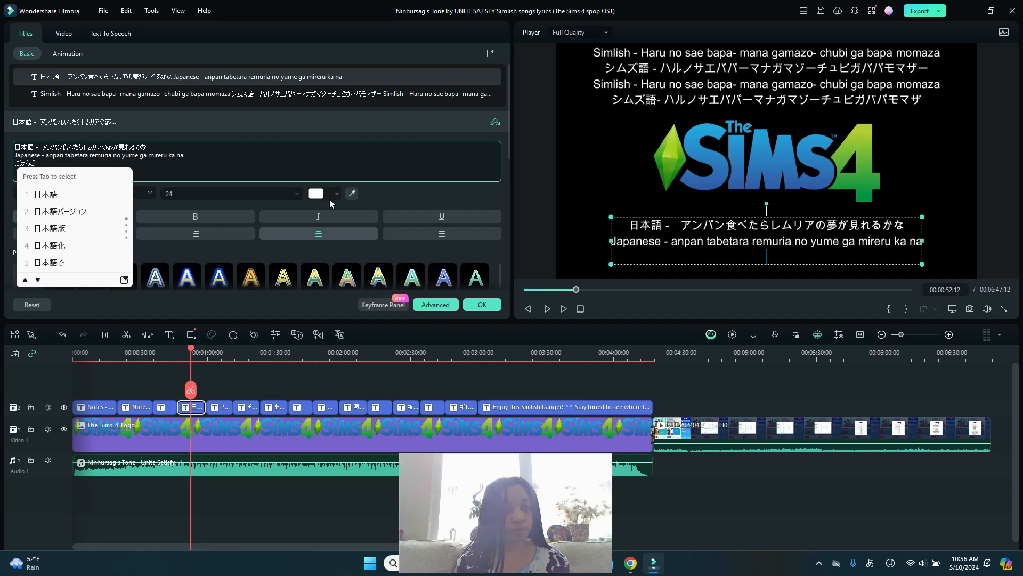
left_click(64, 195)
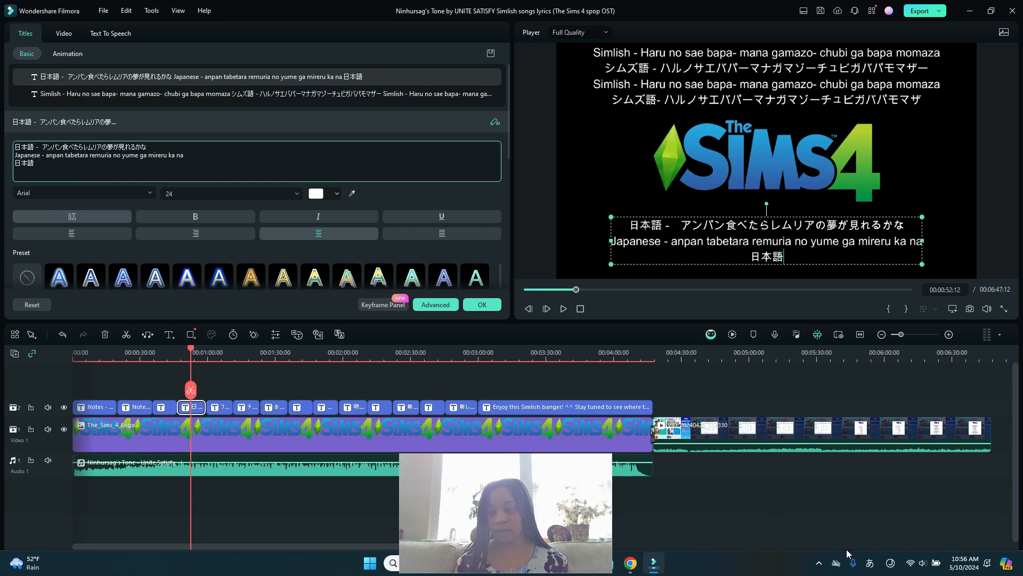
- Add a half-width hyphen and a space after 日本語 on the third line, then return to Hiragana input
left_click(870, 564)
left_click(229, 175)
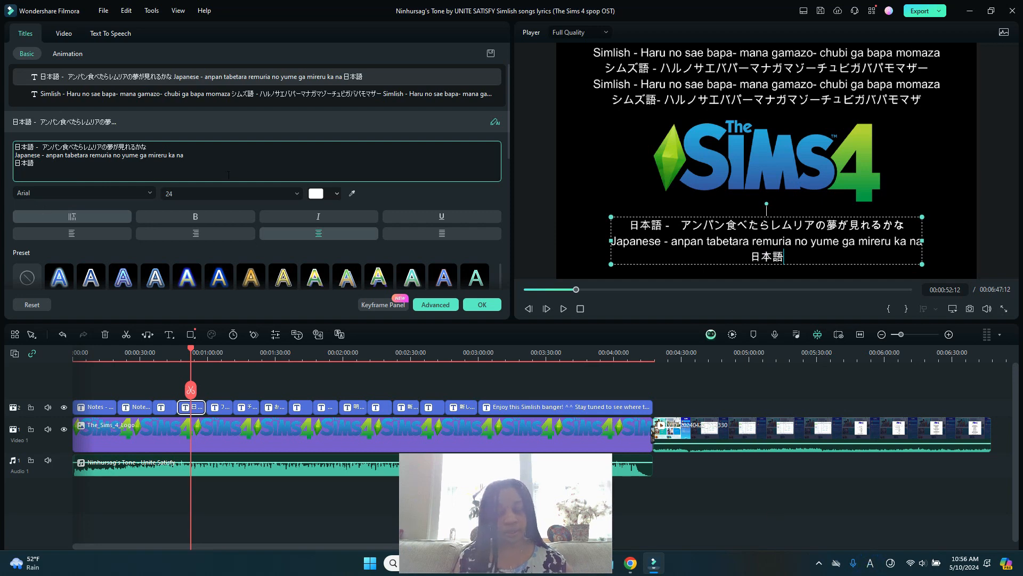
type("-")
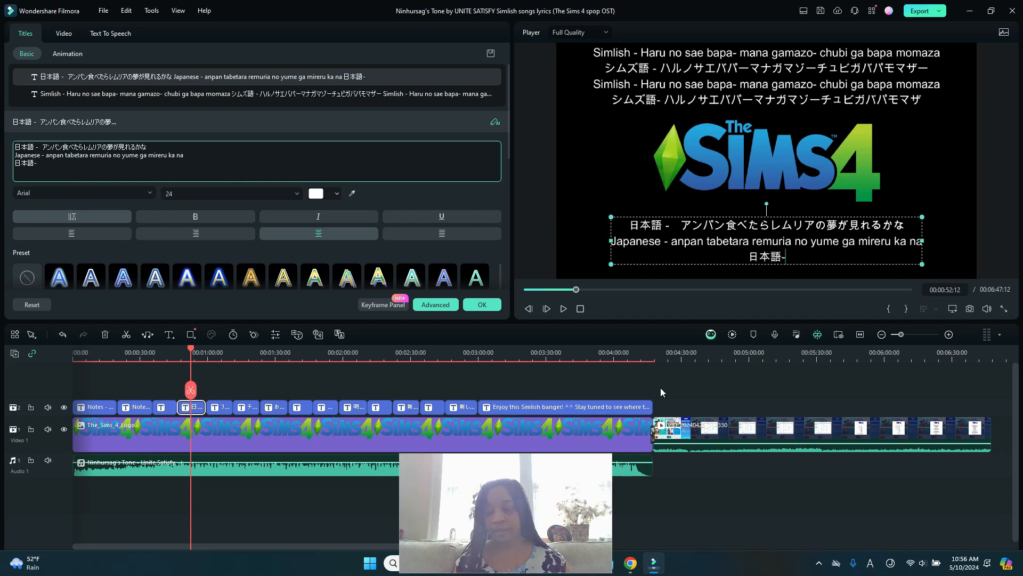
left_click(870, 564)
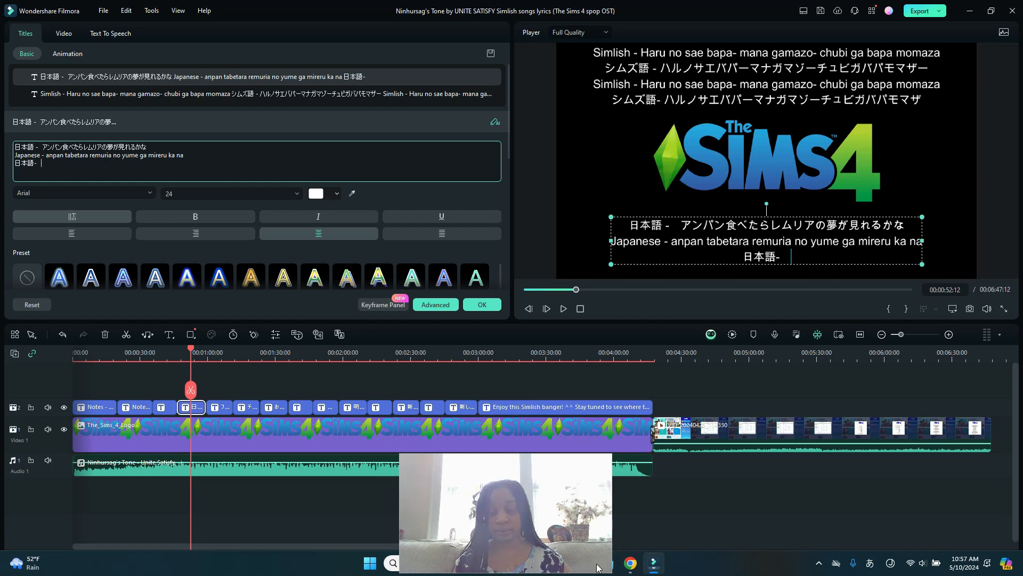
- In Chrome, examine the word glosses of the J-Talk romaji line and the Line by Line Meaning section on SonicHits
left_click(631, 563)
left_click(94, 10)
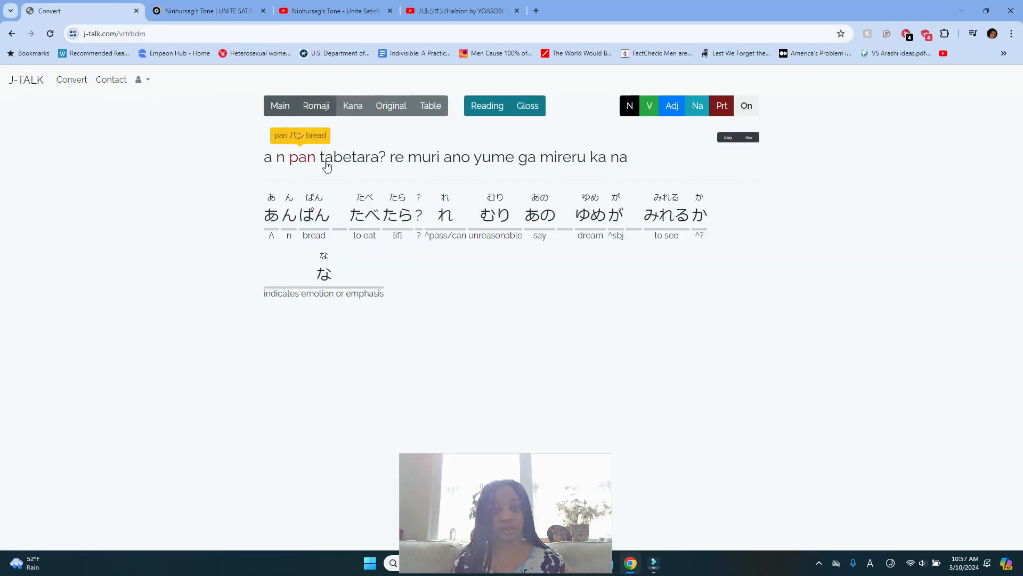
mouse_move(295, 171)
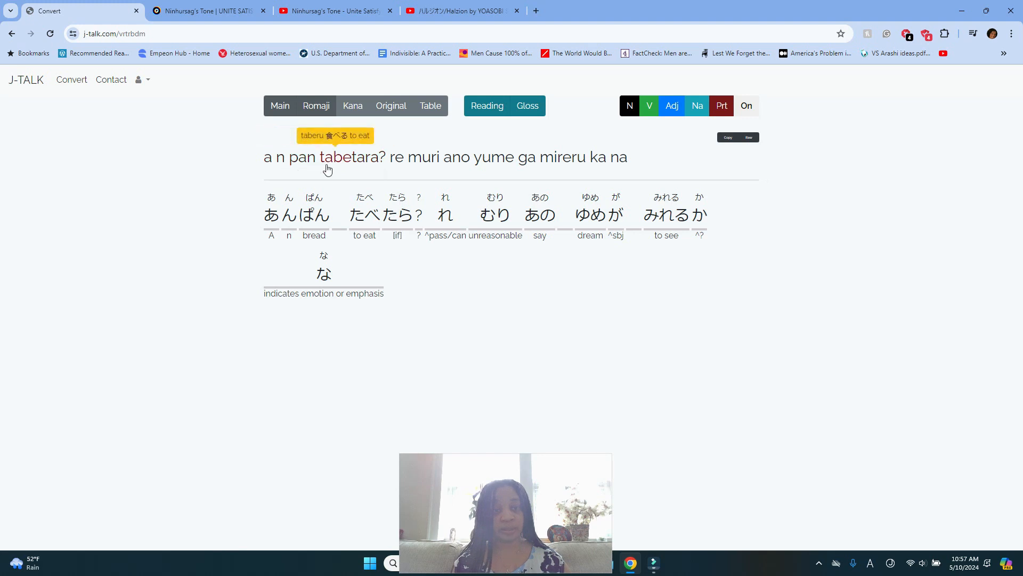
mouse_move(407, 170)
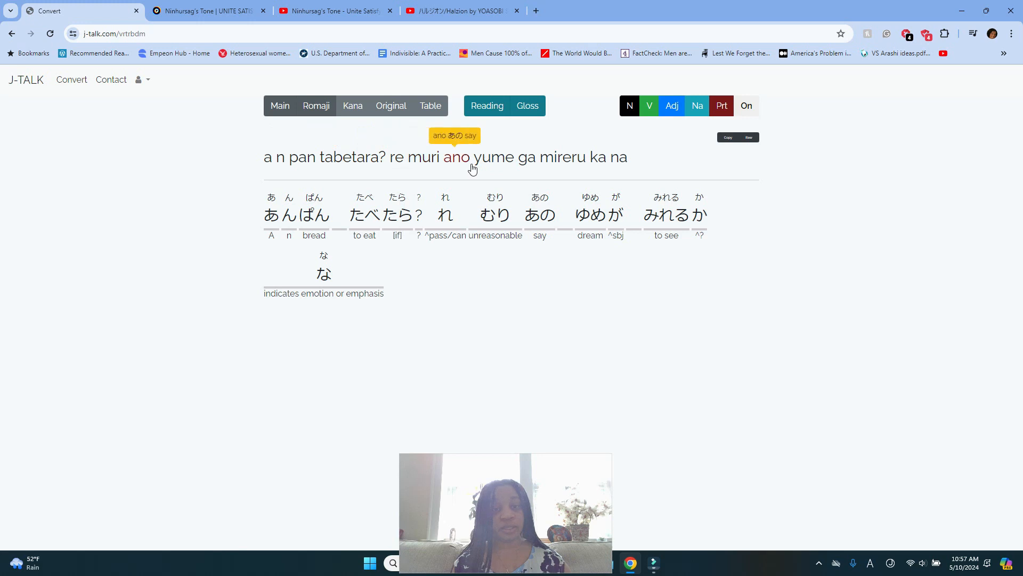
mouse_move(521, 167)
mouse_move(606, 168)
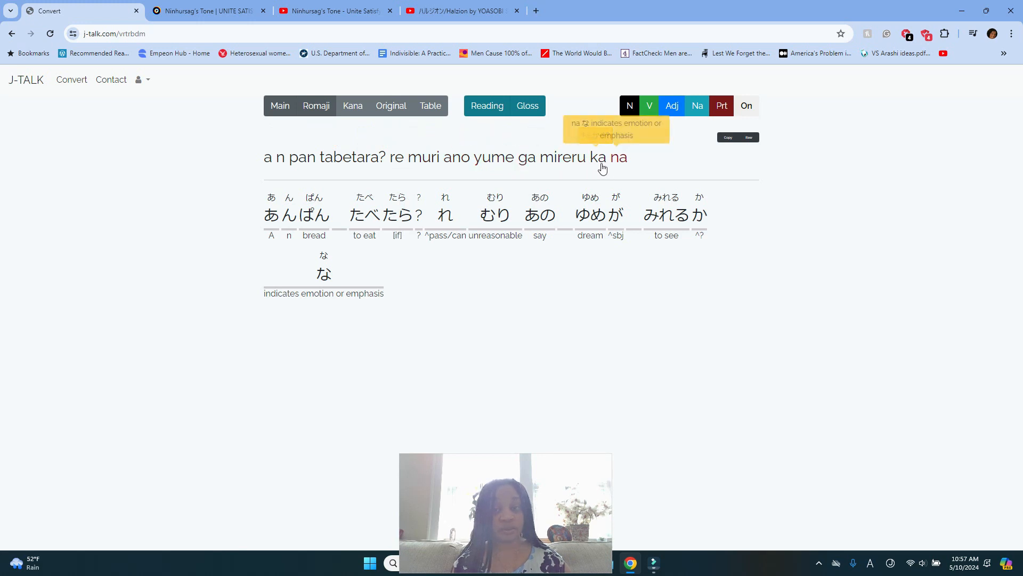
left_click(211, 13)
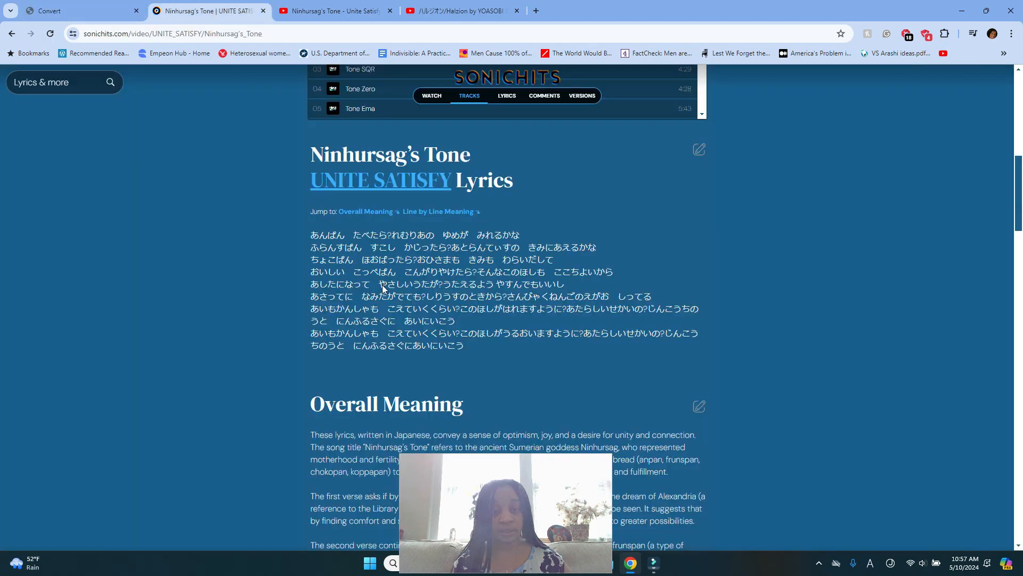
scroll(268, 291, "down", 15)
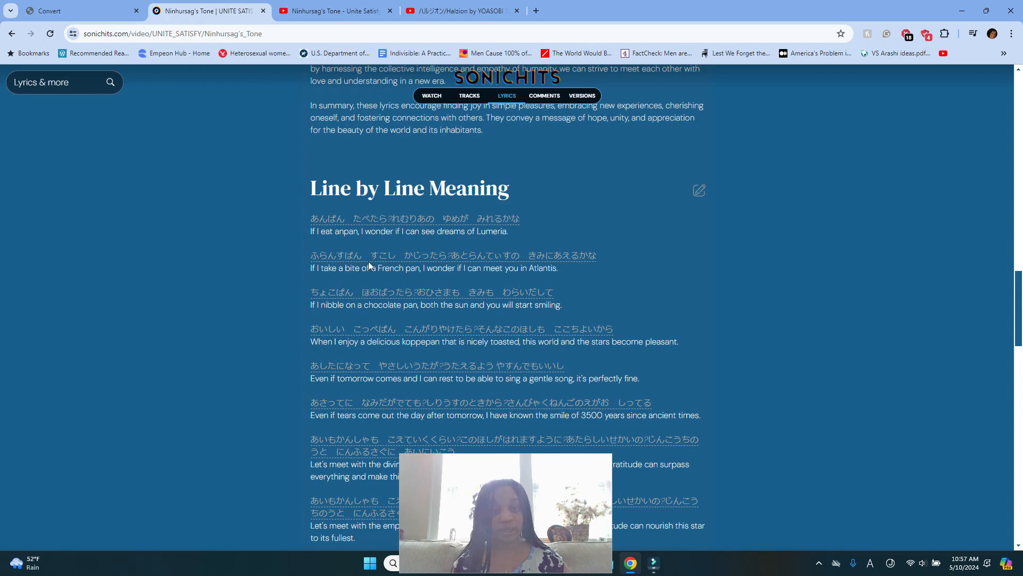
- Copy the full romaji line "a n pan tabetara? re muri ano yume ga mireru ka na" from the J-Talk page
left_click(96, 17)
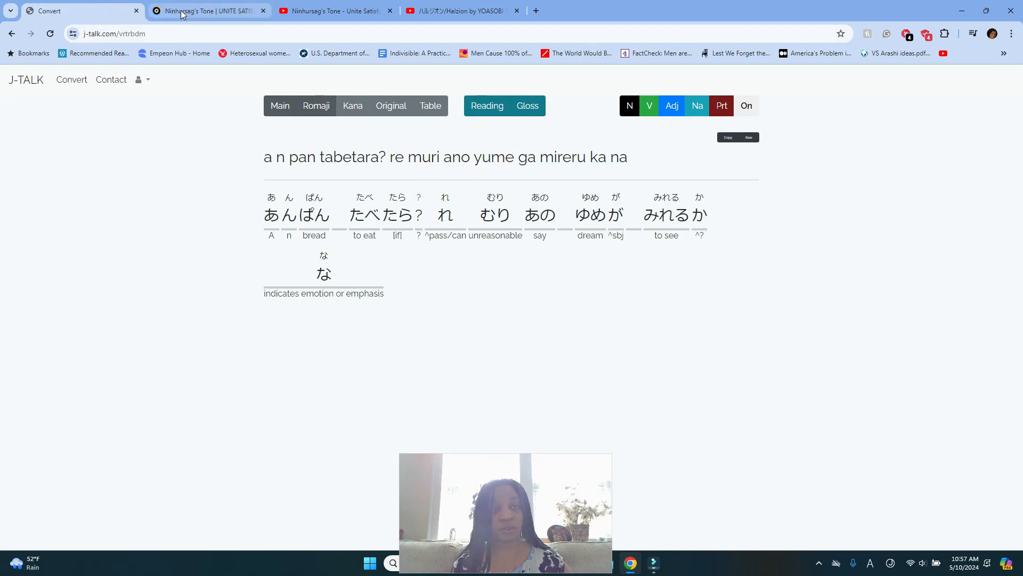
mouse_move(629, 163)
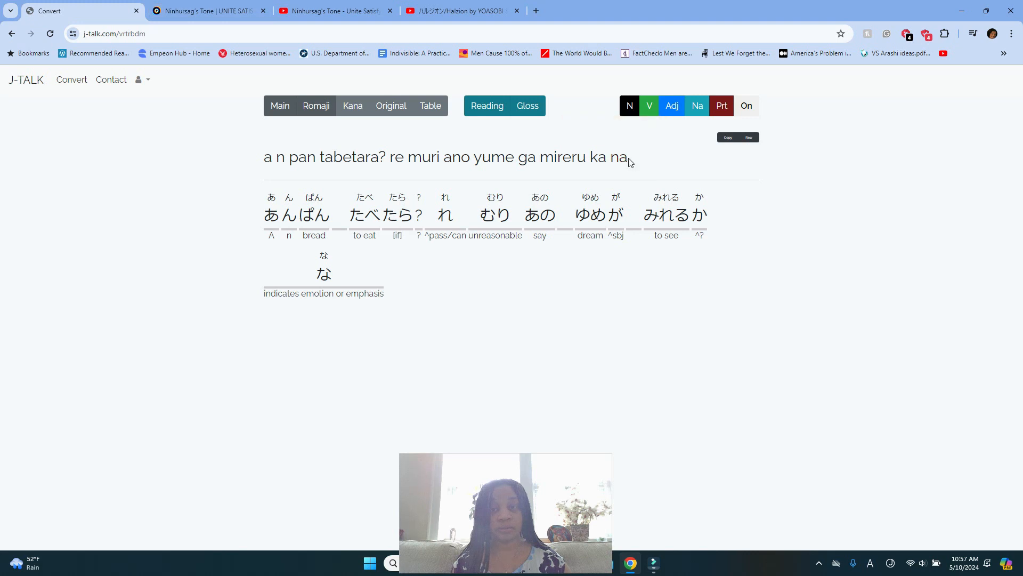
left_click_drag(629, 160, 258, 171)
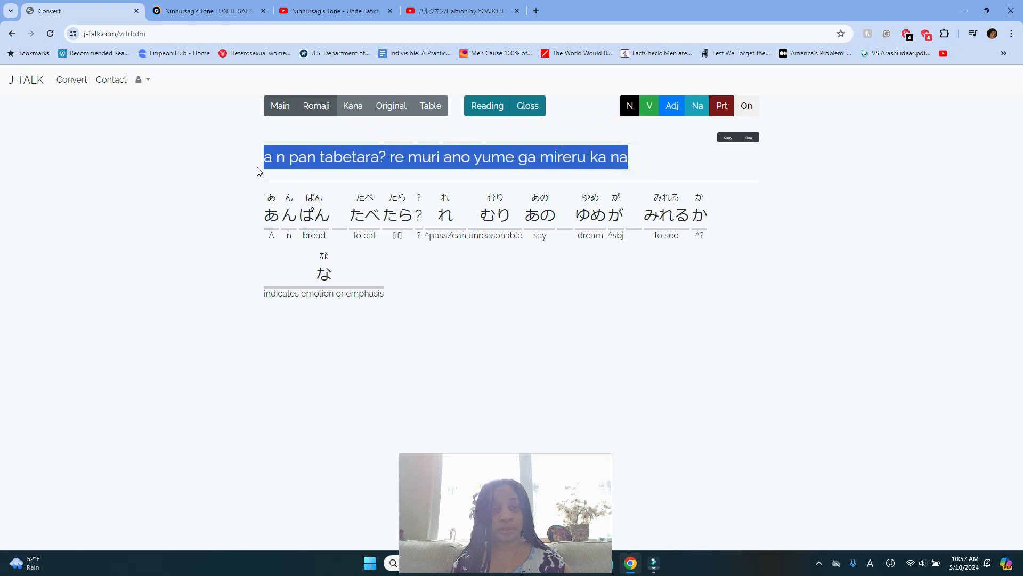
right_click(310, 167)
left_click(324, 170)
left_click(202, 180)
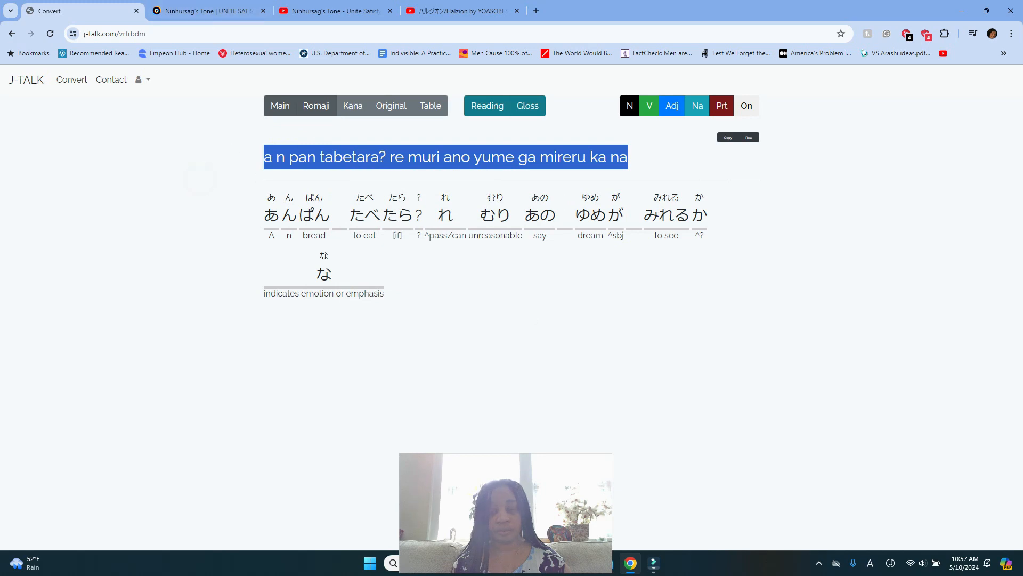
- Switch to Filmora and add a fourth title line reading "Japanese -" followed by the copied romaji lyric
left_click(654, 563)
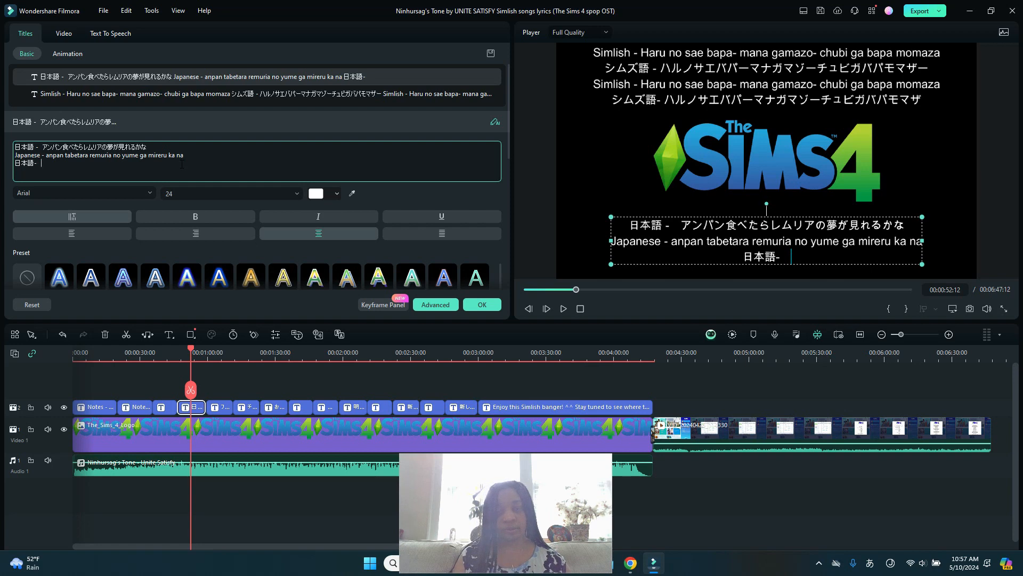
key("Return")
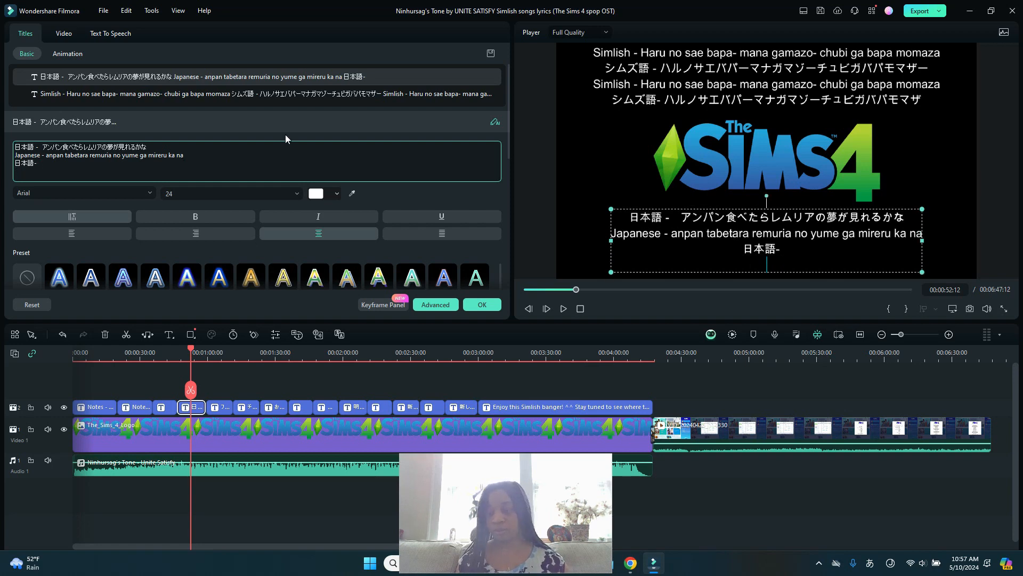
left_click(869, 564)
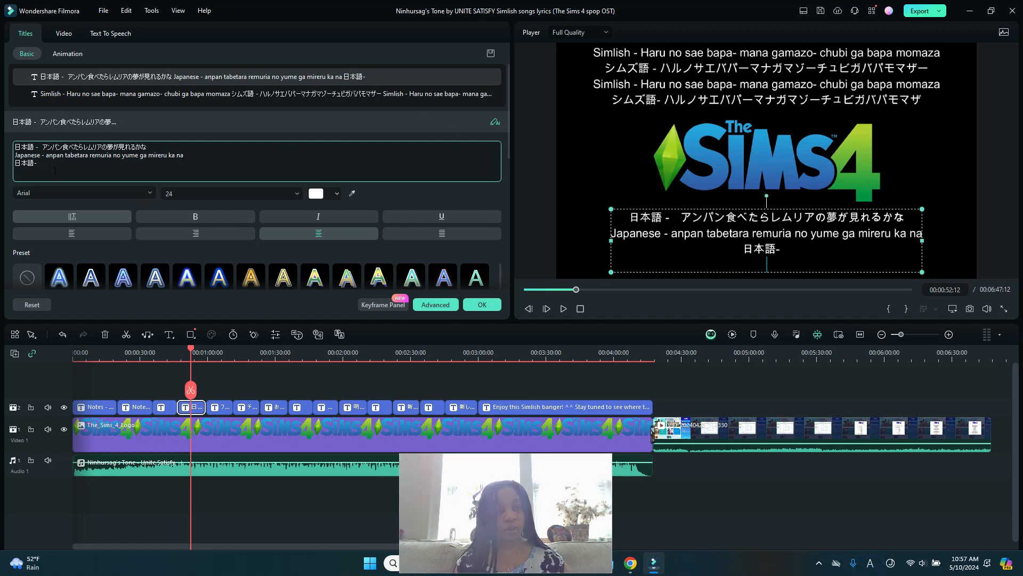
type("Ja")
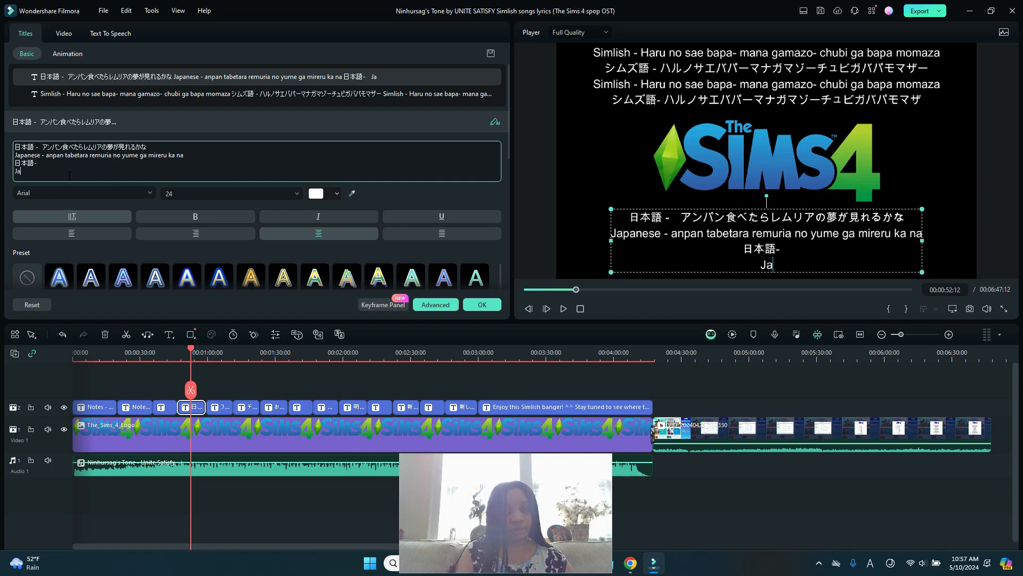
type("panese -")
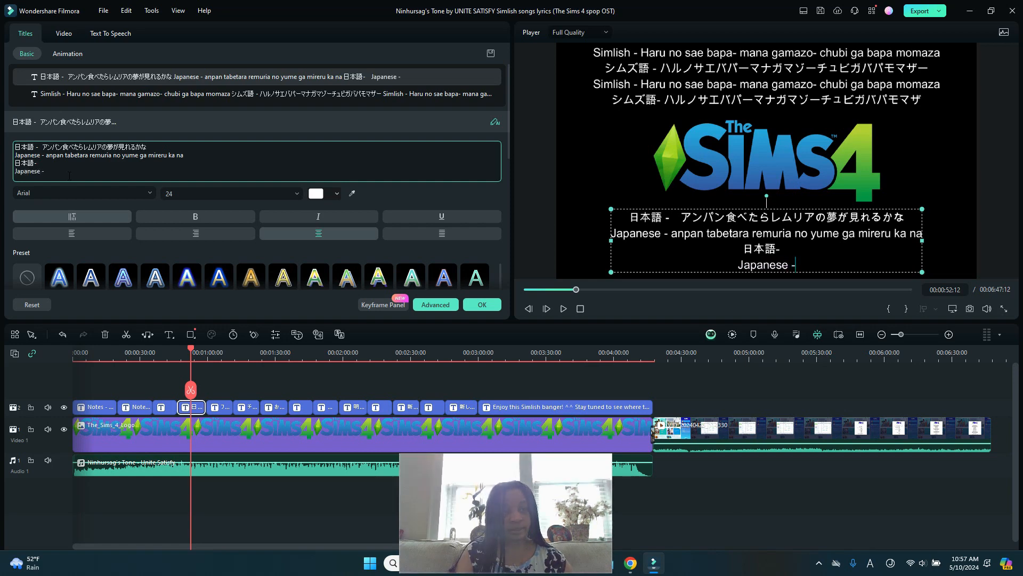
key("ctrl+v")
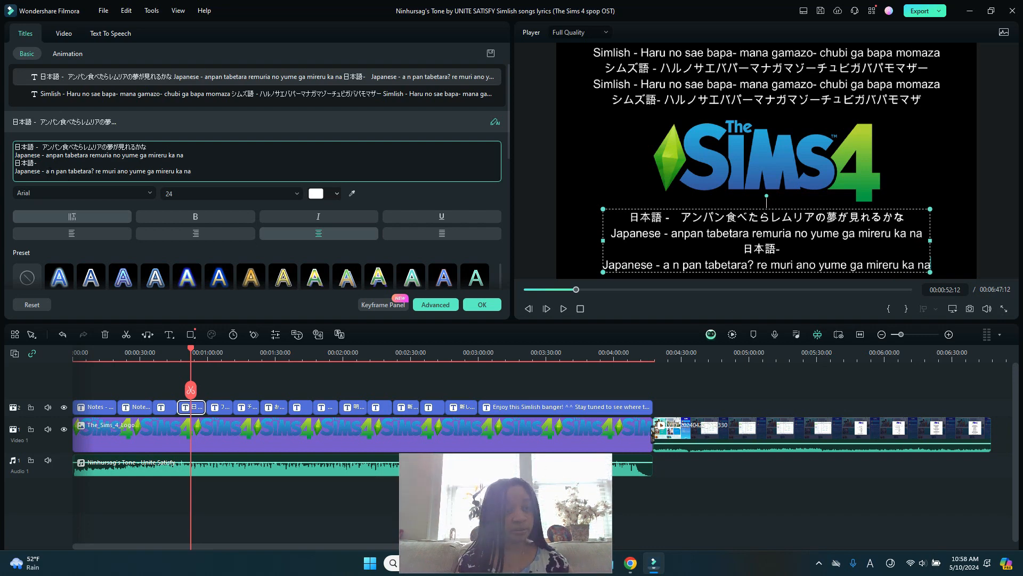
- Correct the start of the fourth line's romaji to "anpan tabetara", removing the extra spaces and the question mark
left_click(54, 171)
key("BackSpace")
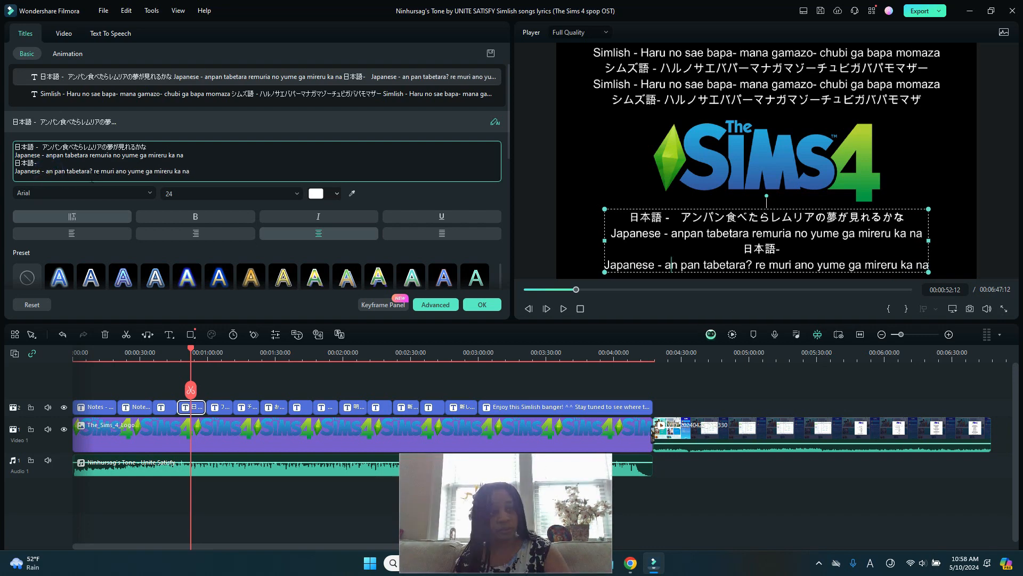
key("Delete")
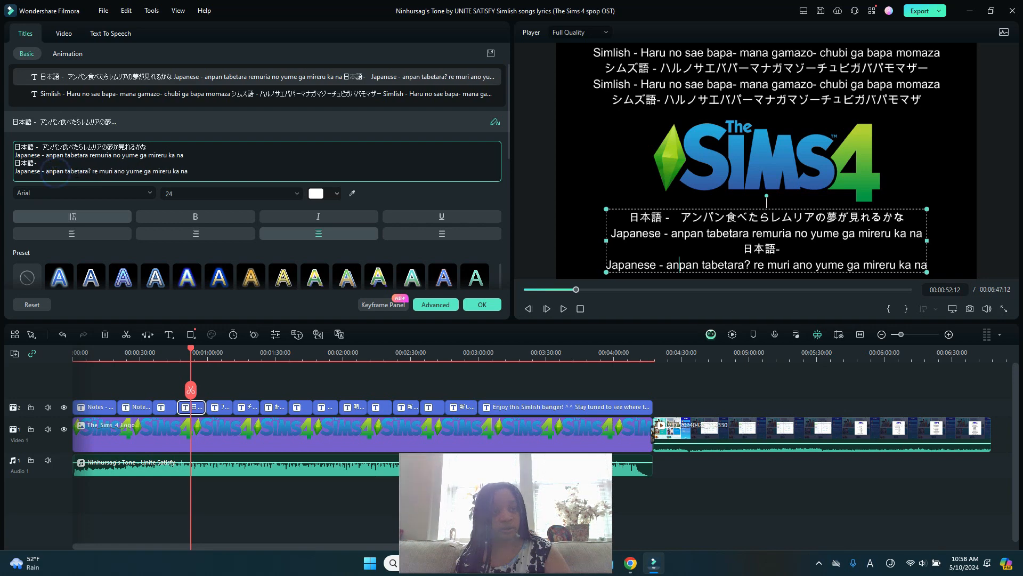
left_click(91, 171)
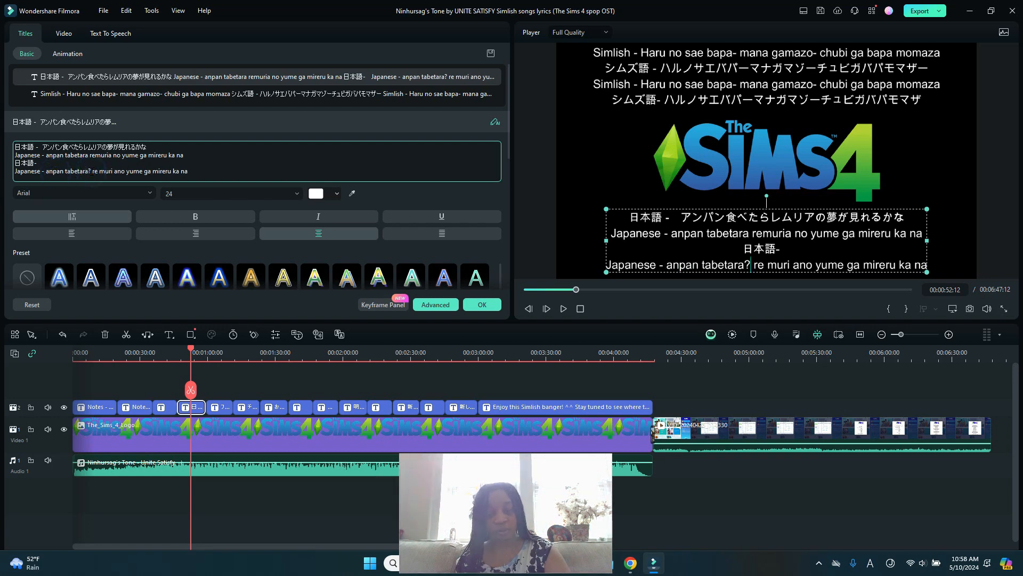
key("BackSpace")
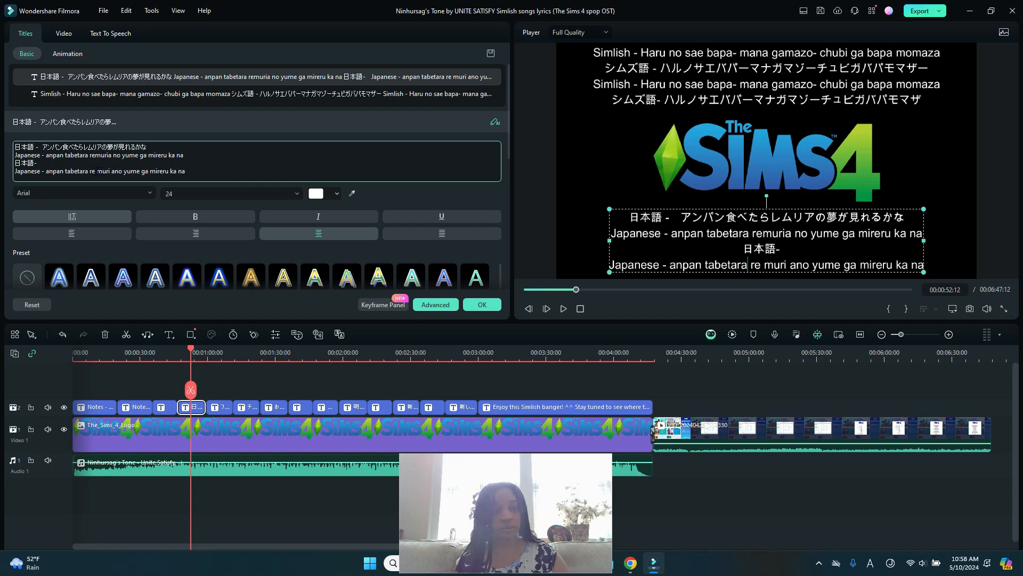
- Fix the word spacing in the fourth line so that "re muri ano" reads "remuria no"
left_click(97, 171)
key("BackSpace")
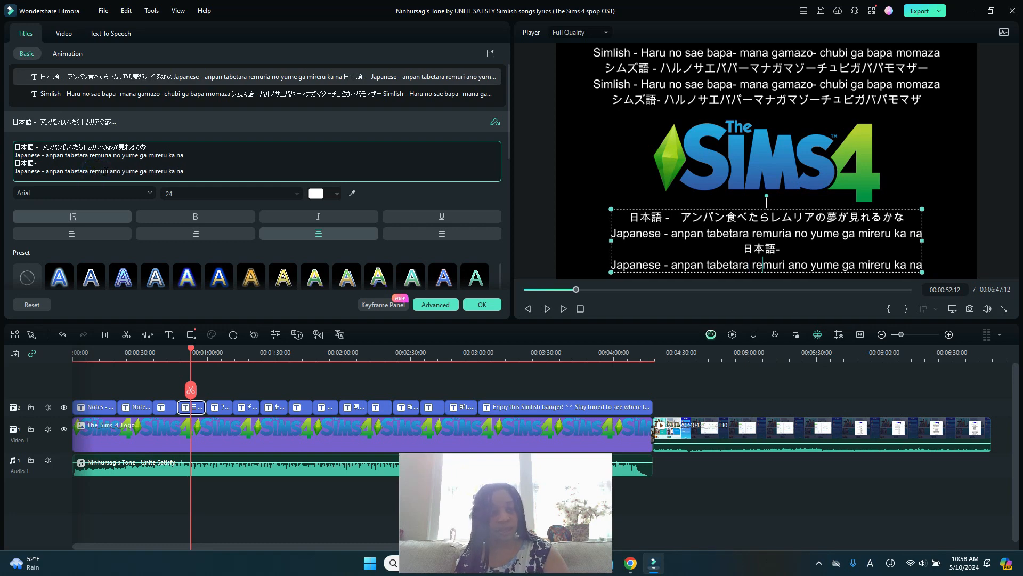
left_click(111, 171)
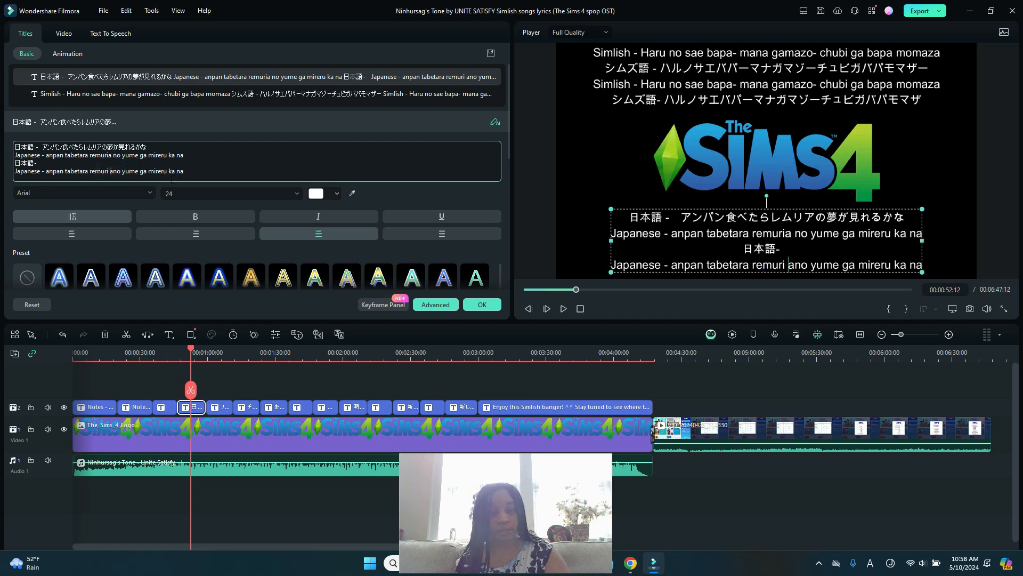
key("BackSpace")
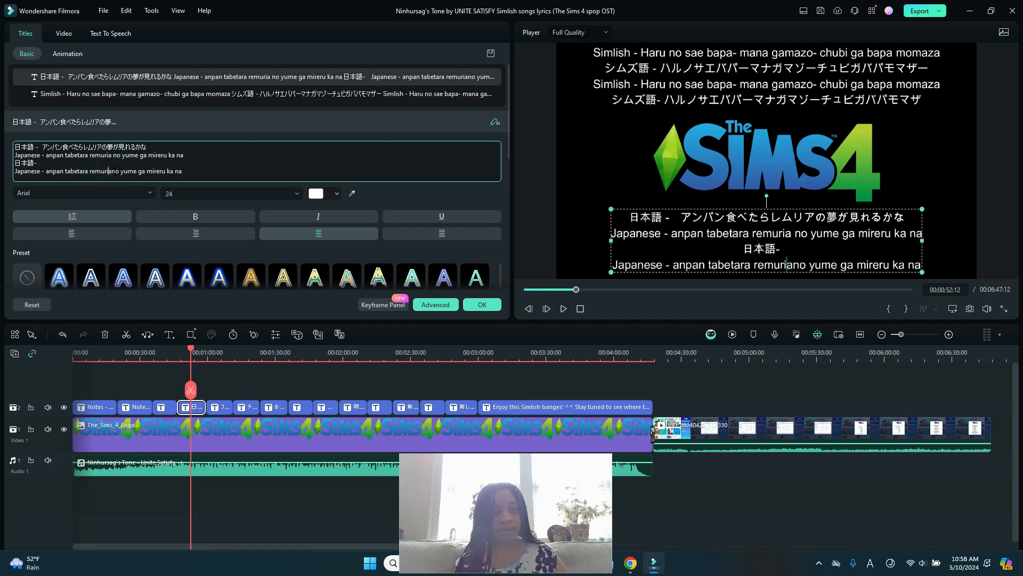
left_click(112, 171)
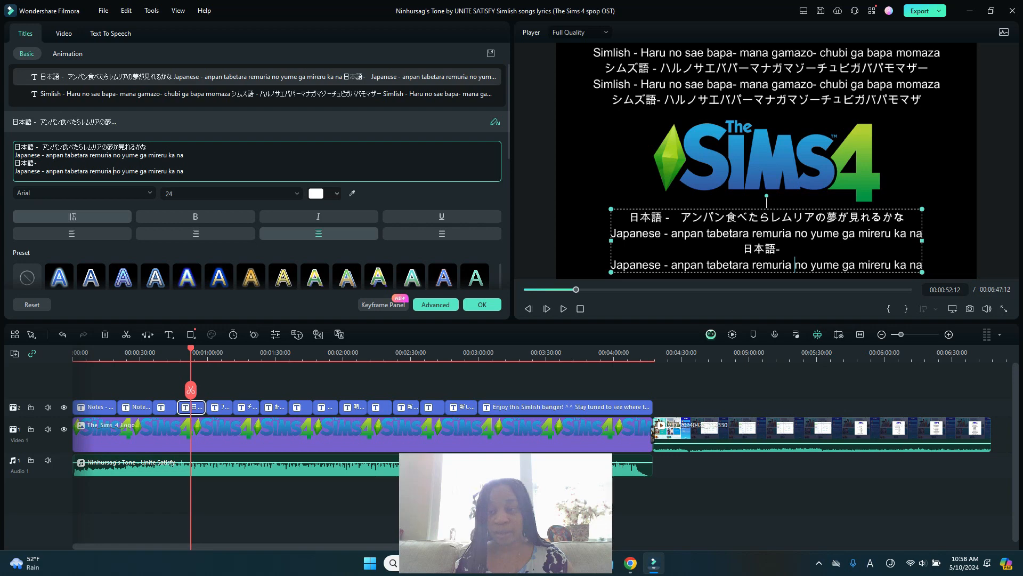
- Complete the third title line after "日本語-" with アンパン食べたらレムリアの夢が見れるかな, using Japanese input
left_click(71, 163)
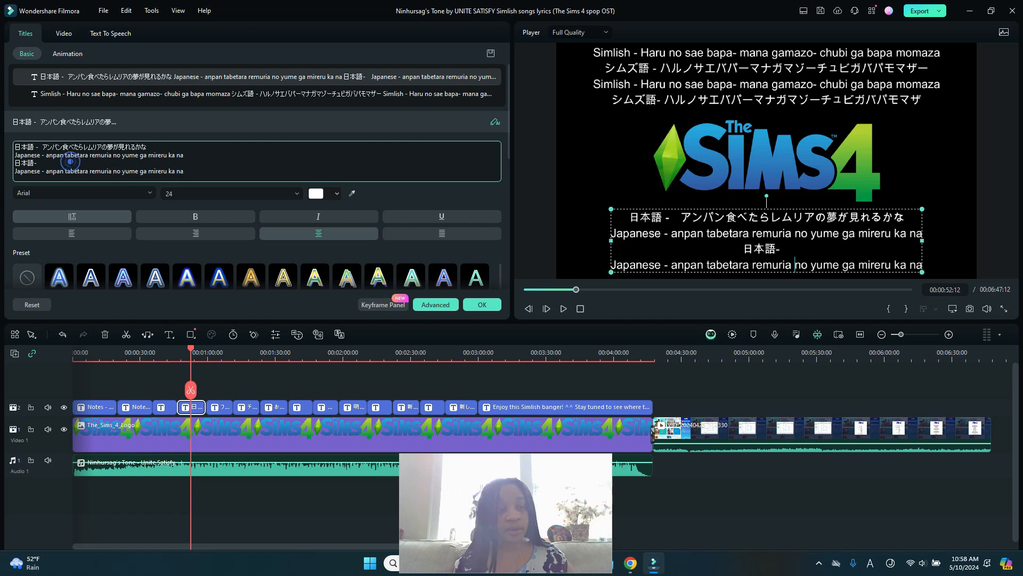
left_click(46, 165)
left_click(870, 565)
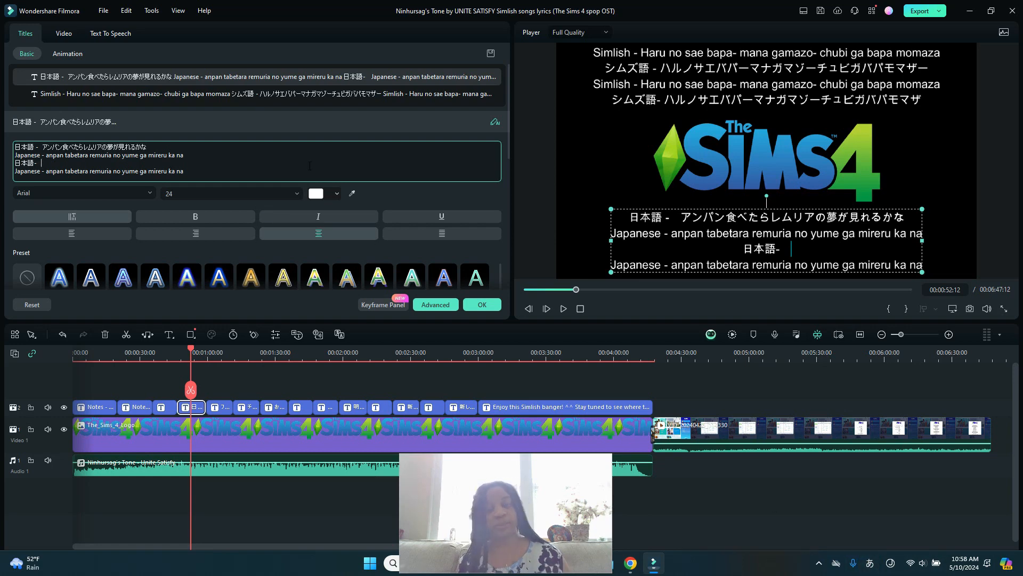
type("あ")
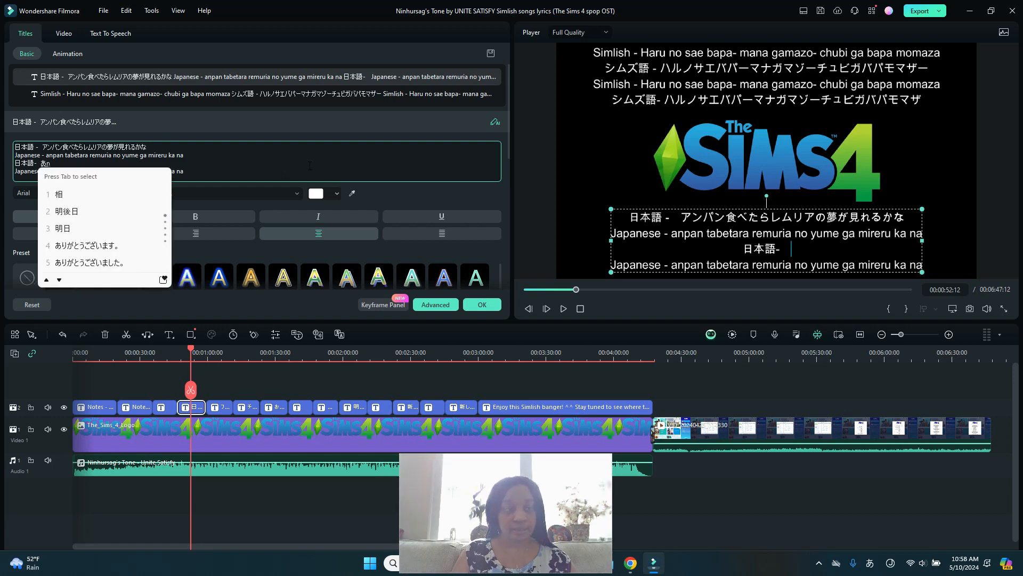
type("んぱん")
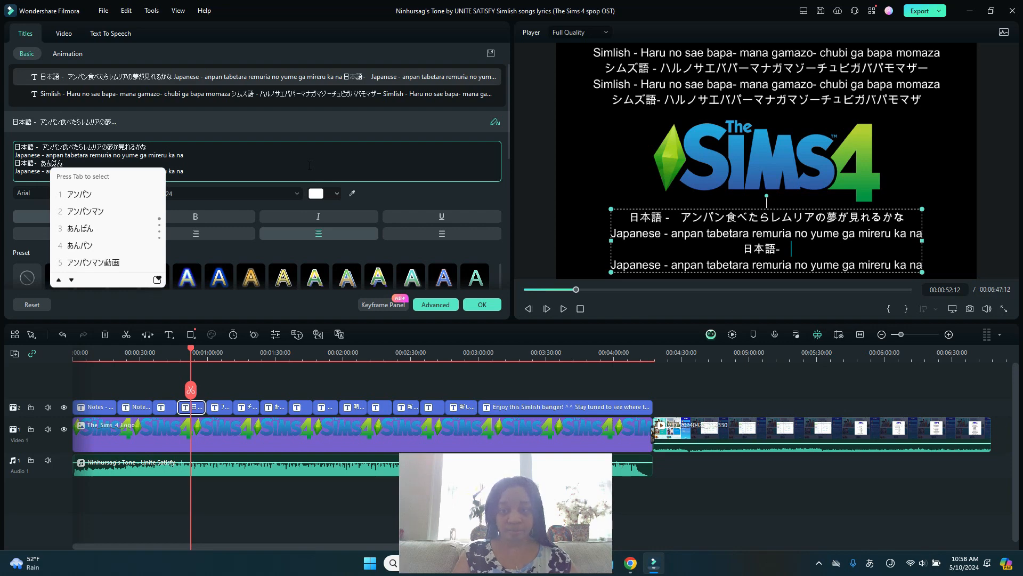
type("たべたら")
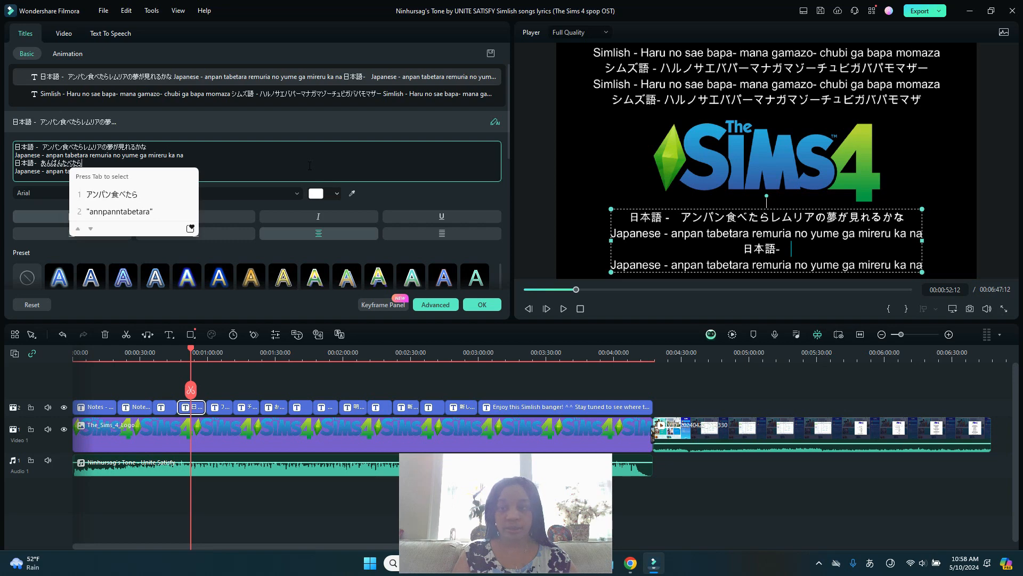
type("remu")
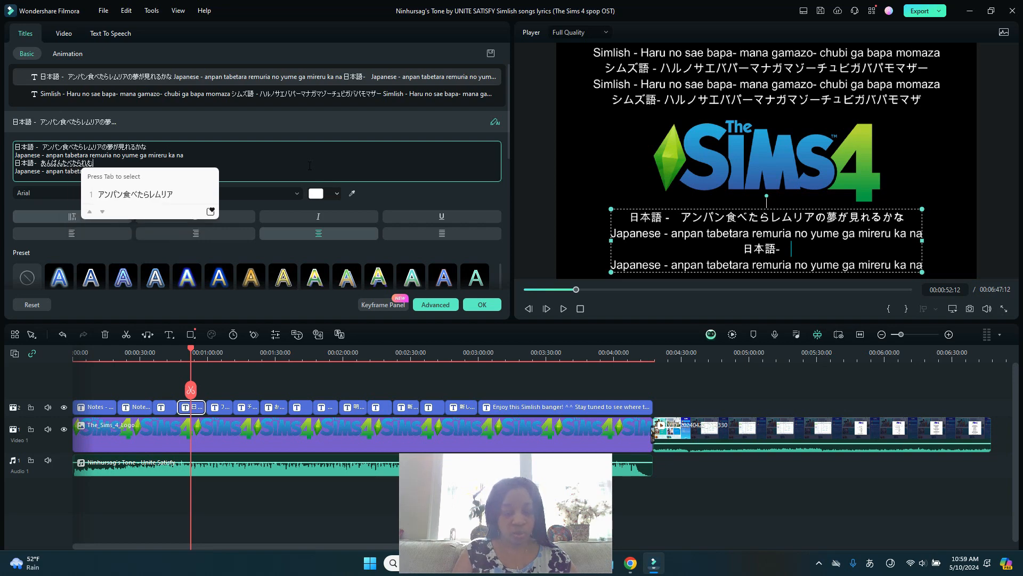
type("riano")
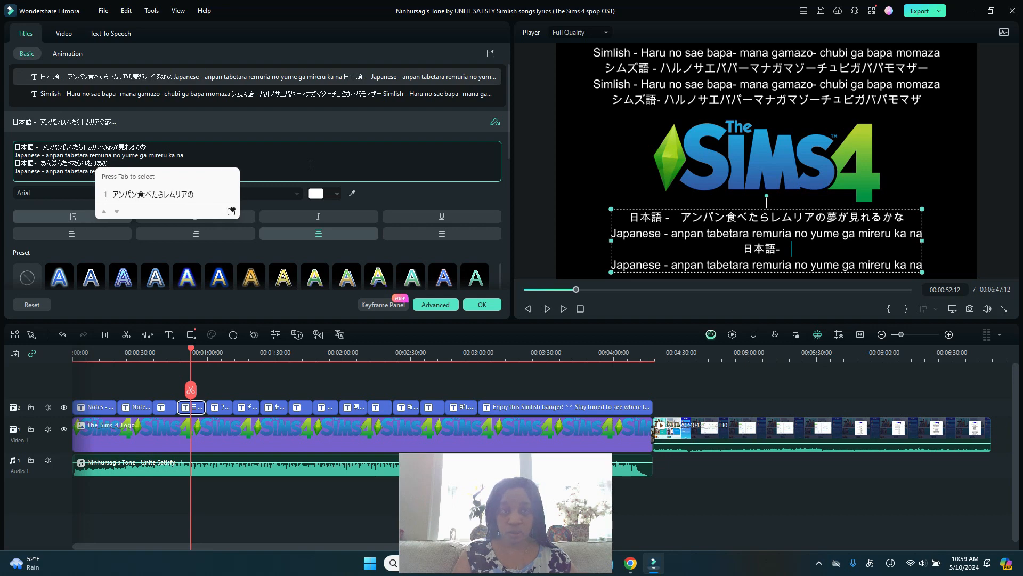
type("yume")
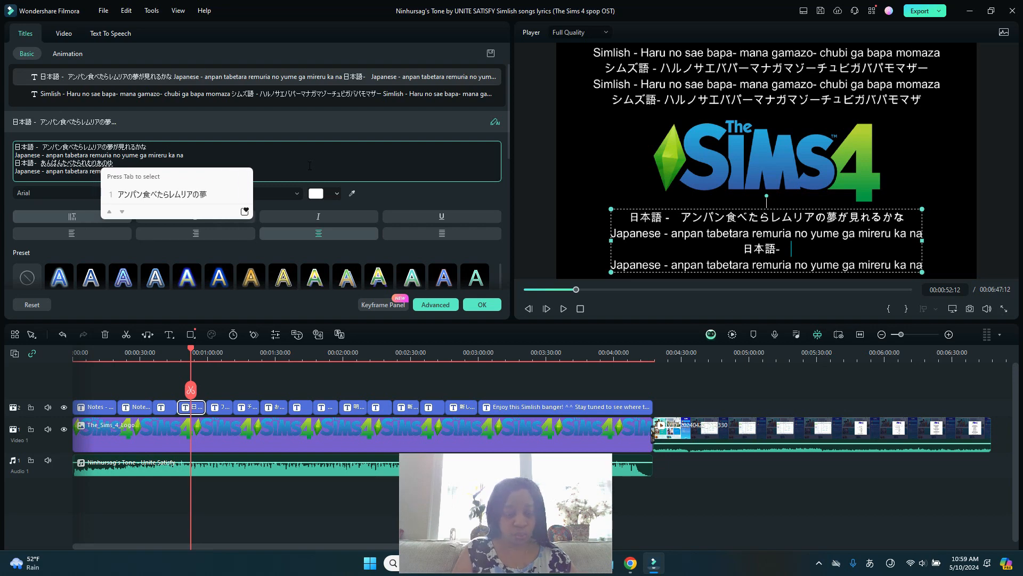
type("gamire")
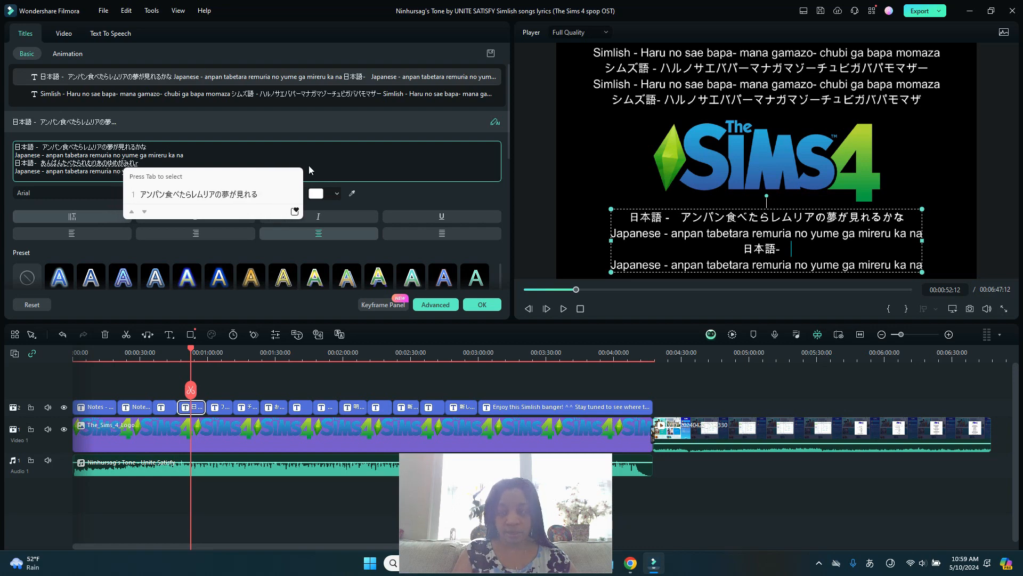
type("rukana")
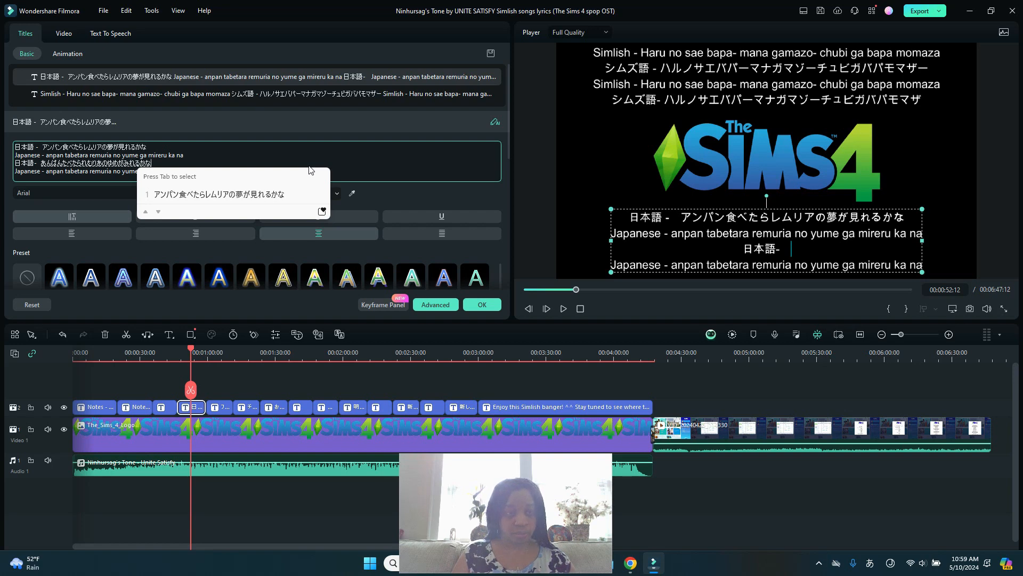
key("space")
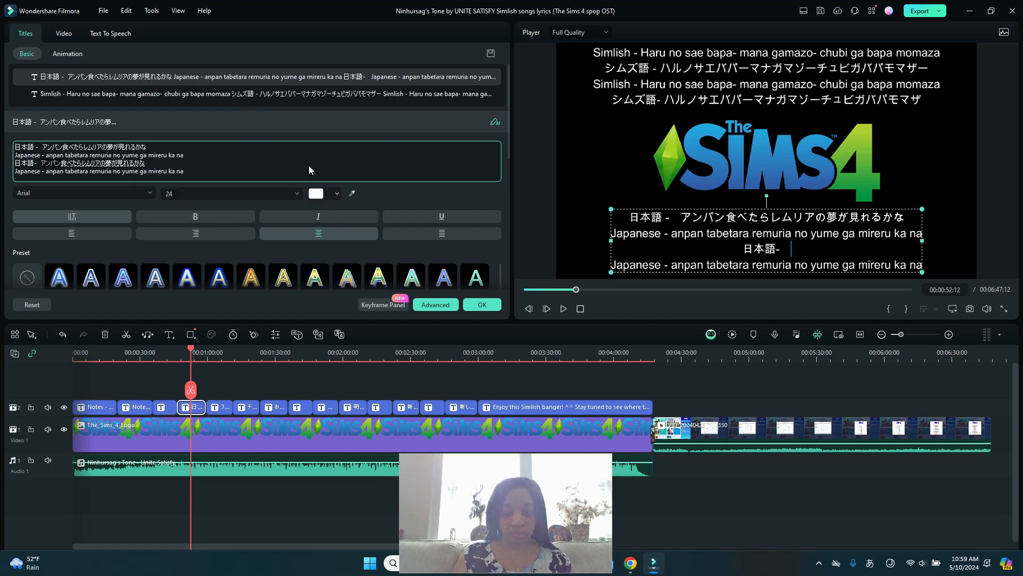
key("Return")
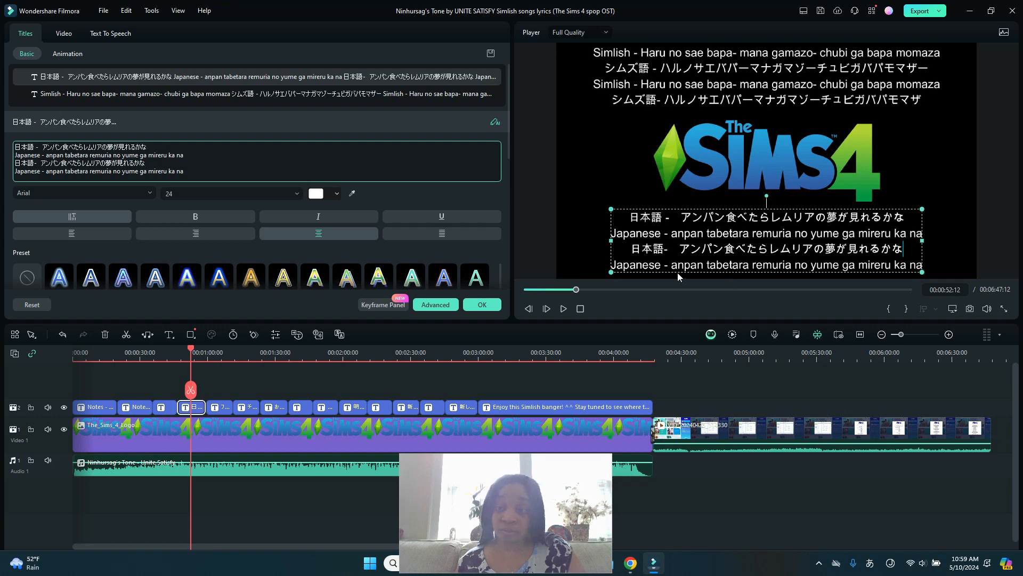
- Switch to Chrome and review the Sonichits lyrics and line-by-line meanings, then return to the romaji conversion on J-Talk
left_click(630, 562)
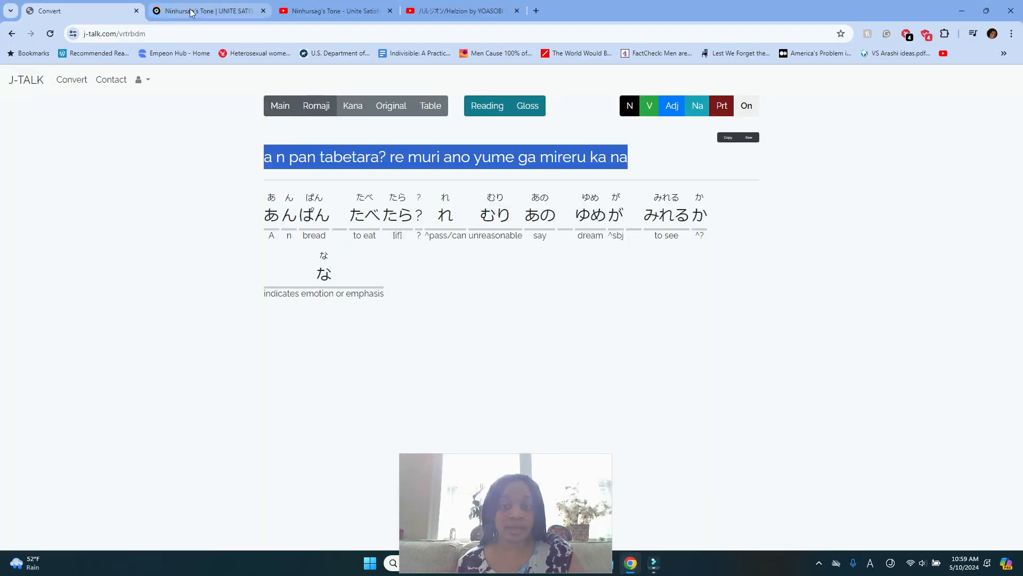
left_click(248, 9)
scroll(256, 224, "up", 12)
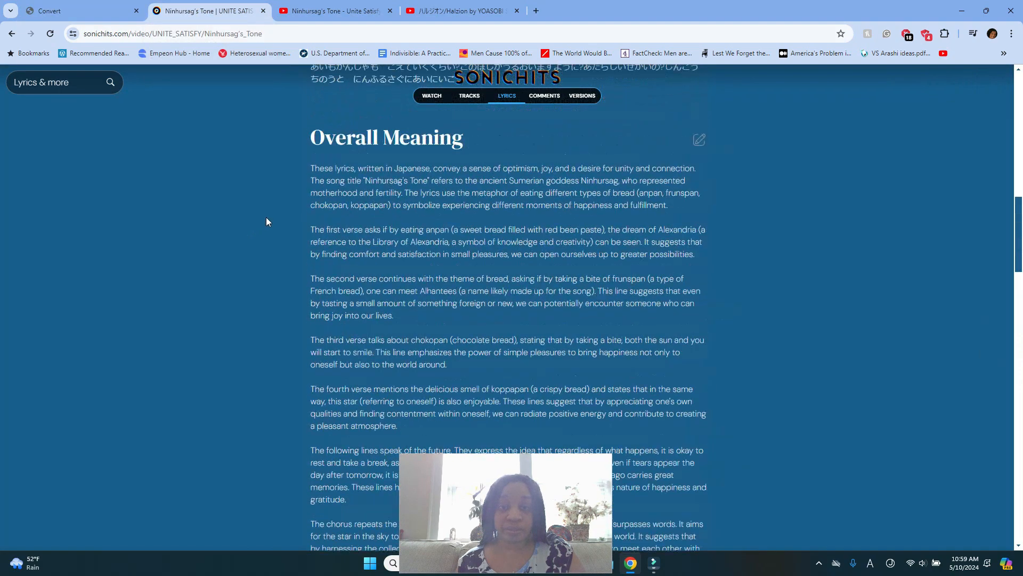
scroll(266, 217, "down", 3)
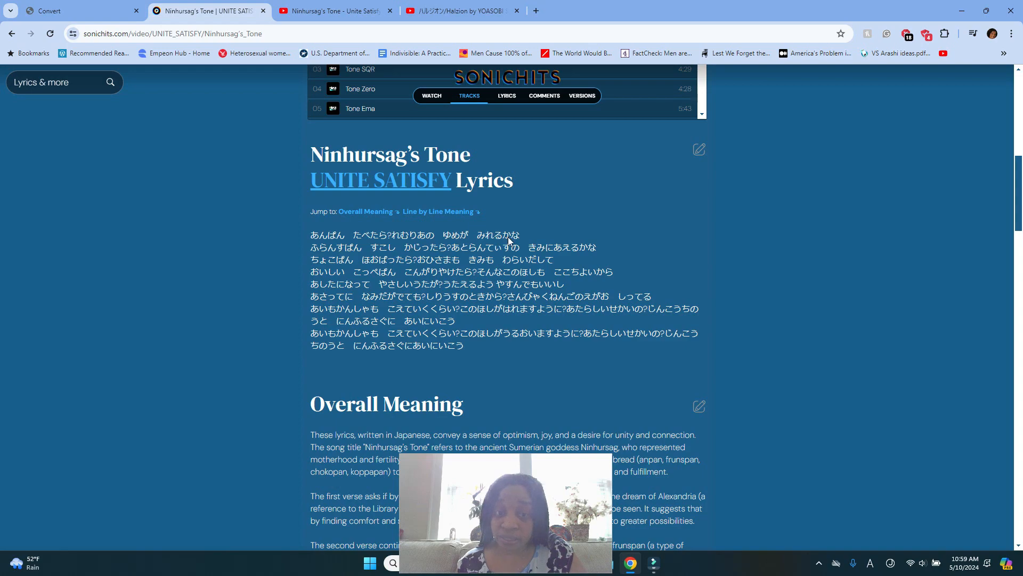
scroll(273, 267, "down", 8)
scroll(283, 268, "down", 7)
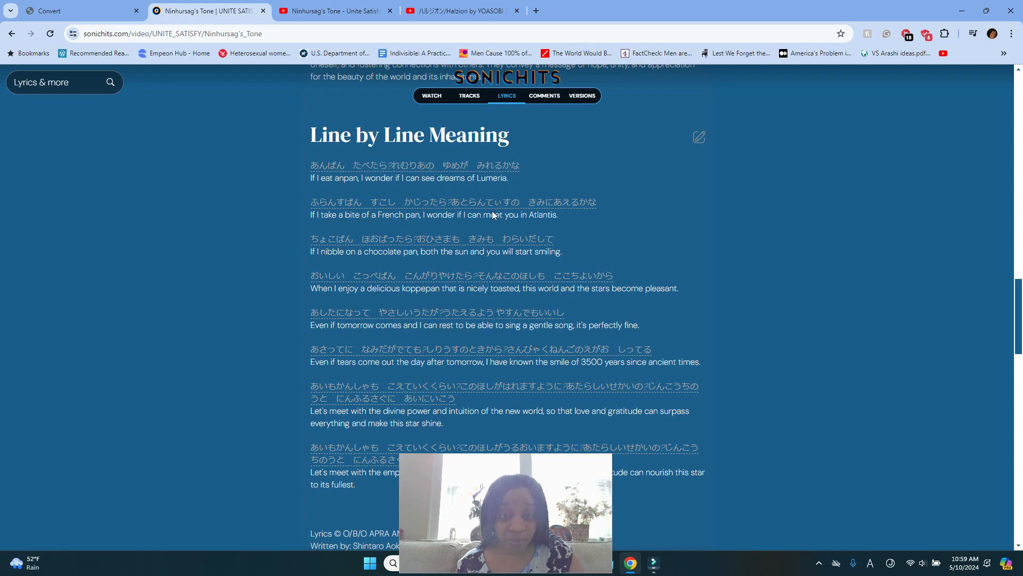
left_click(84, 15)
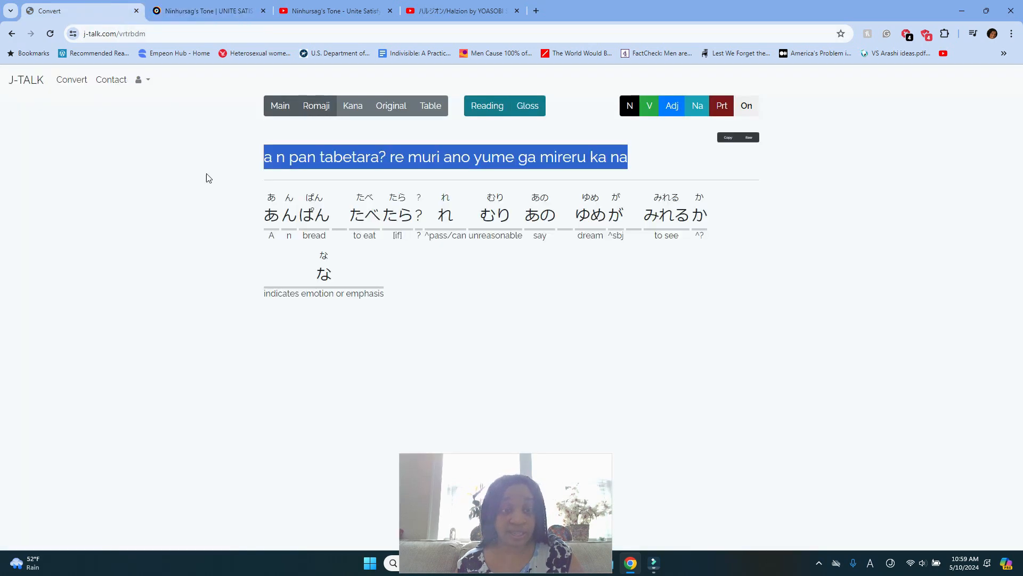
left_click(450, 260)
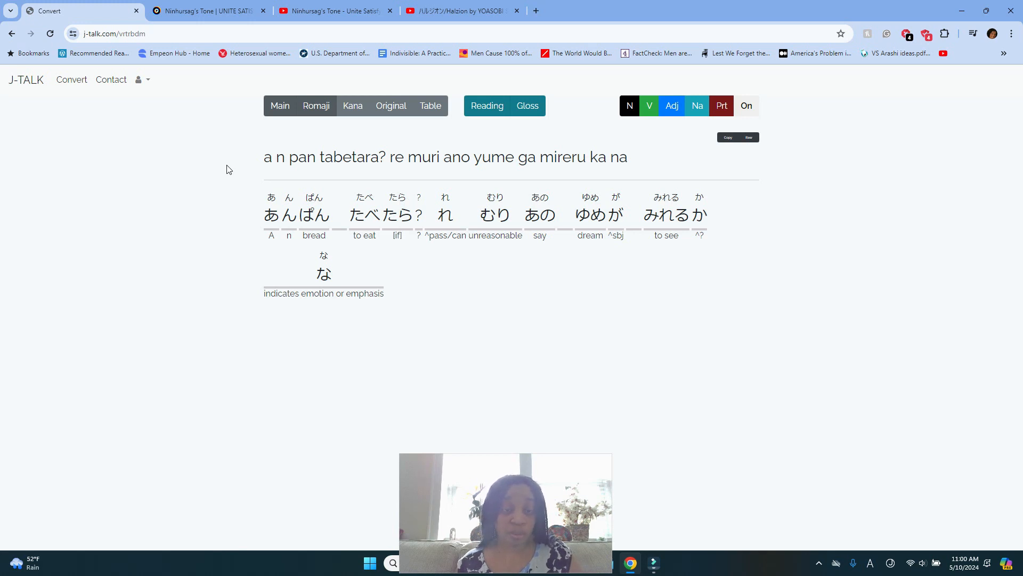
- Switch to Filmora and review the lyric titles for the anpan, French bread, chocolate bread and koppepan lines
left_click(656, 566)
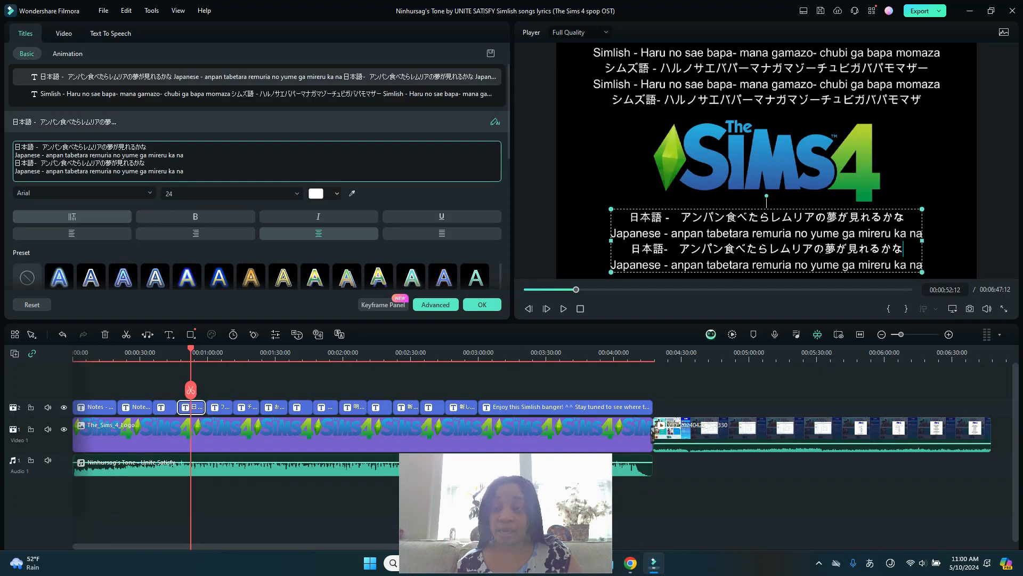
left_click(226, 409)
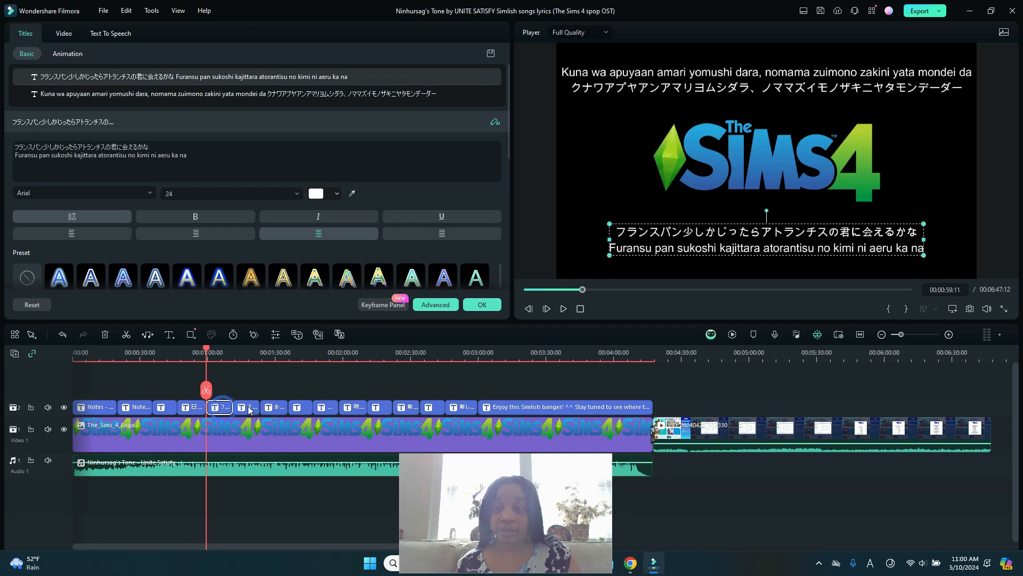
left_click(249, 411)
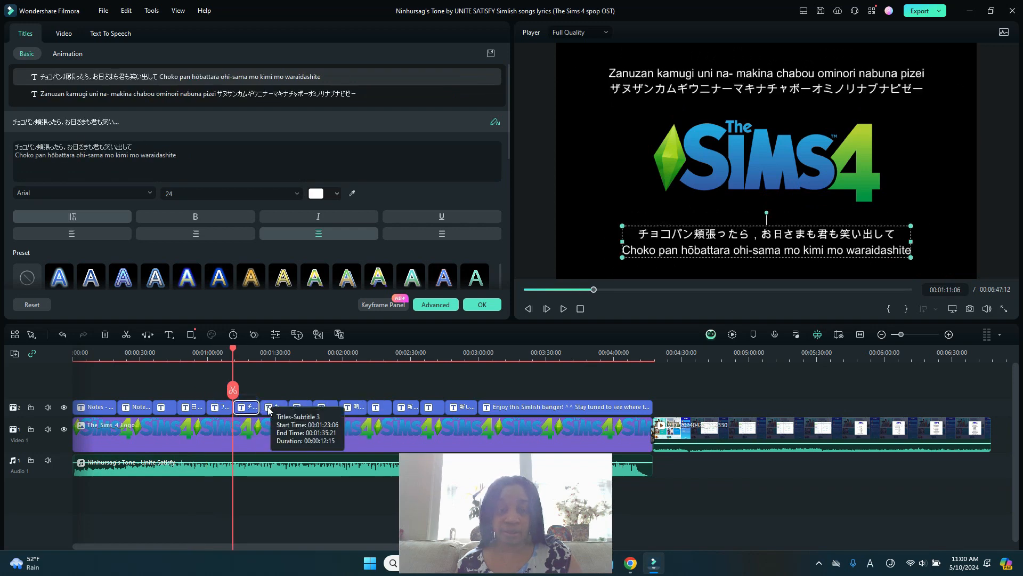
left_click(270, 408)
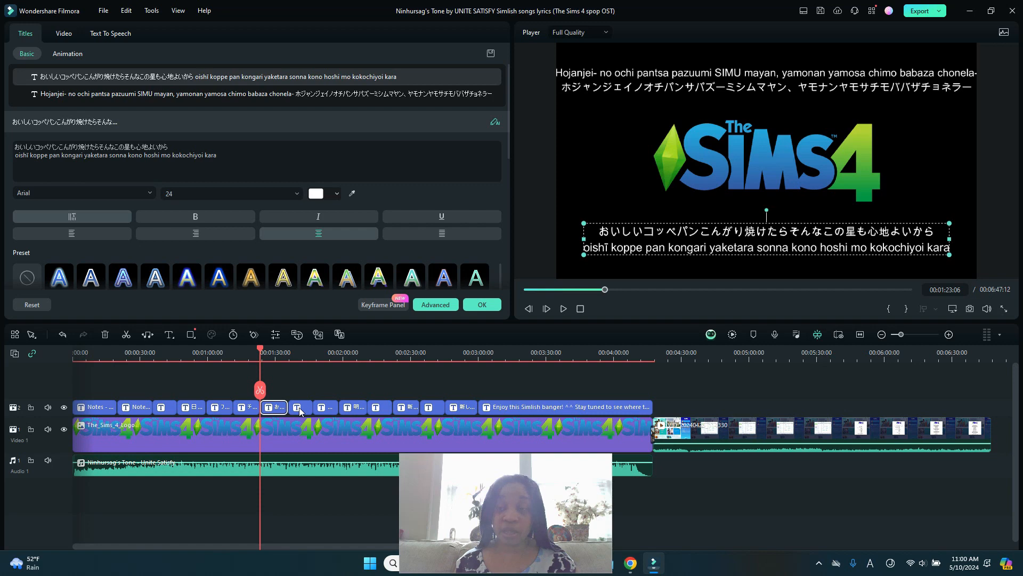
left_click(220, 408)
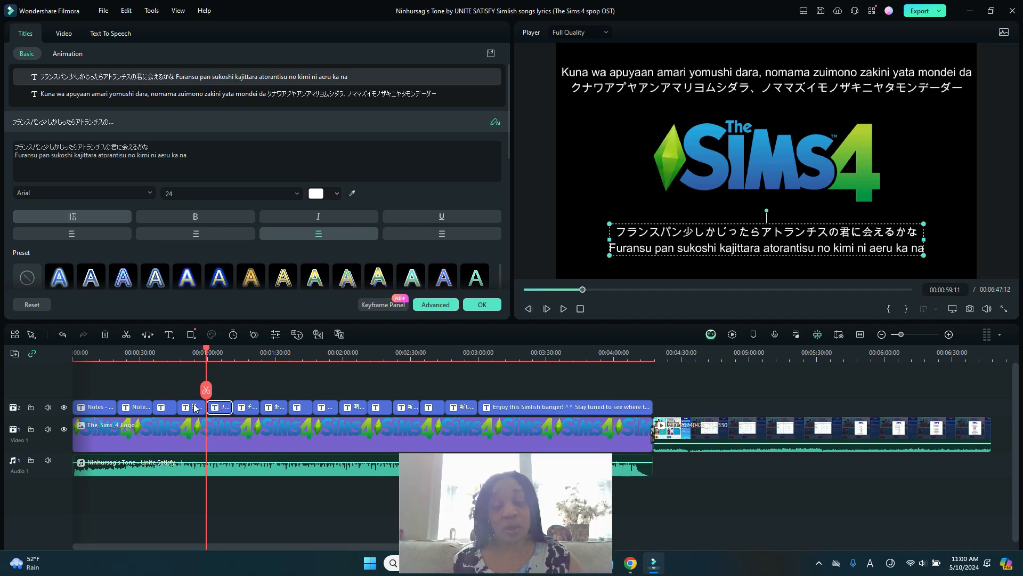
left_click(196, 409)
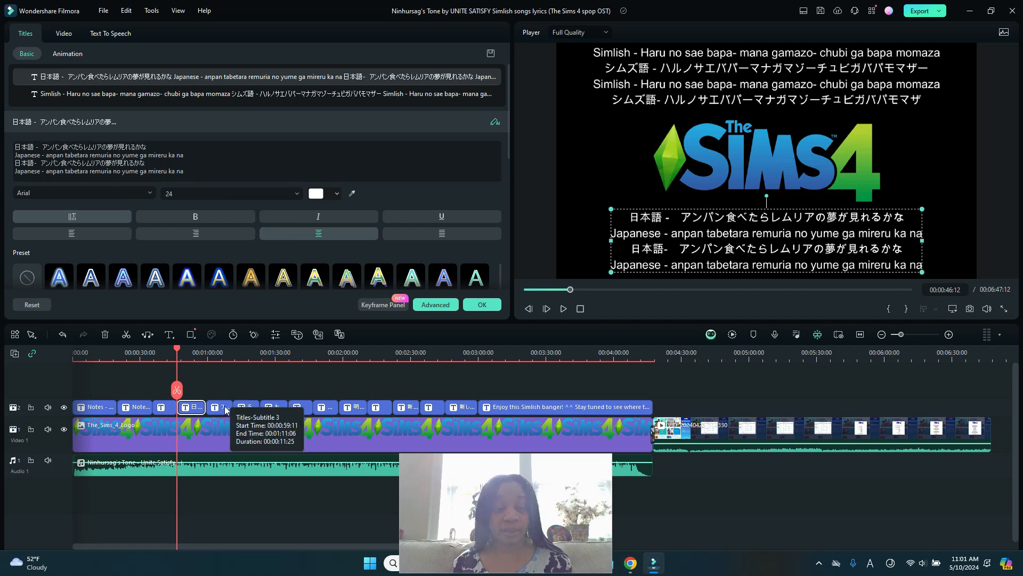
left_click(254, 408)
left_click(283, 409)
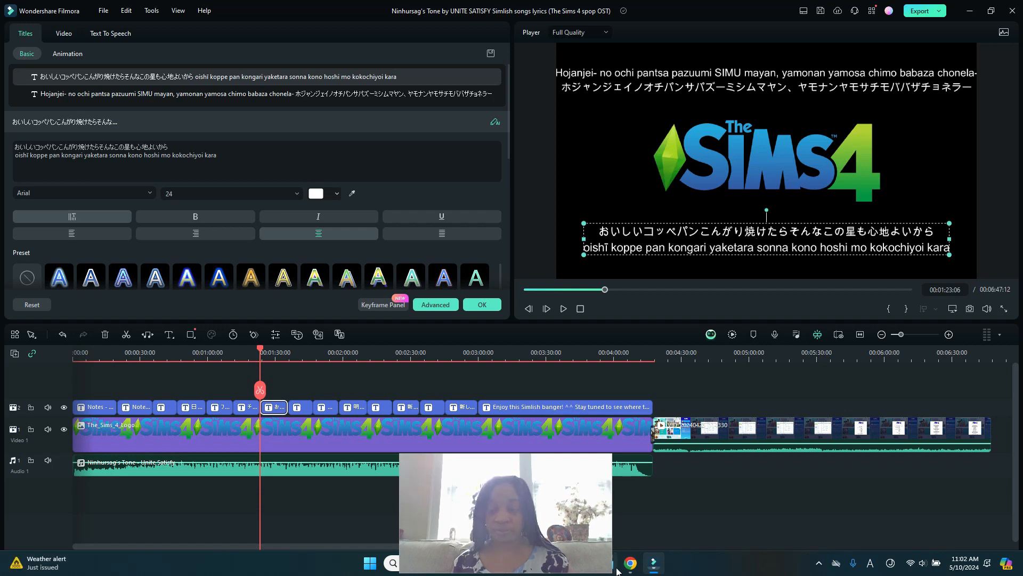
- Switch to Chrome, look over the Sonichits song page, and display the Kana version of the converted line on J-Talk
left_click(639, 566)
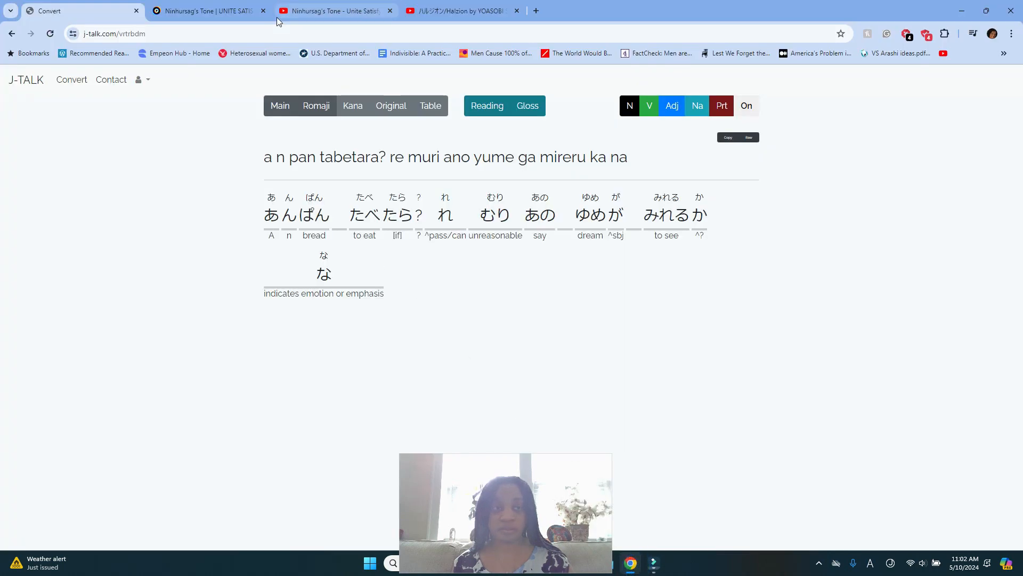
left_click(214, 13)
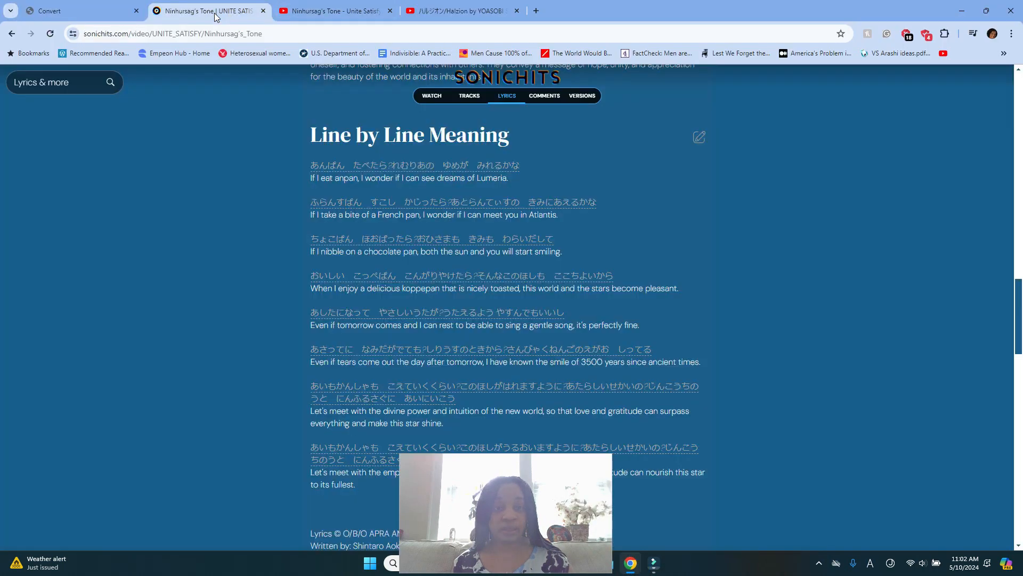
scroll(312, 232, "up", 5)
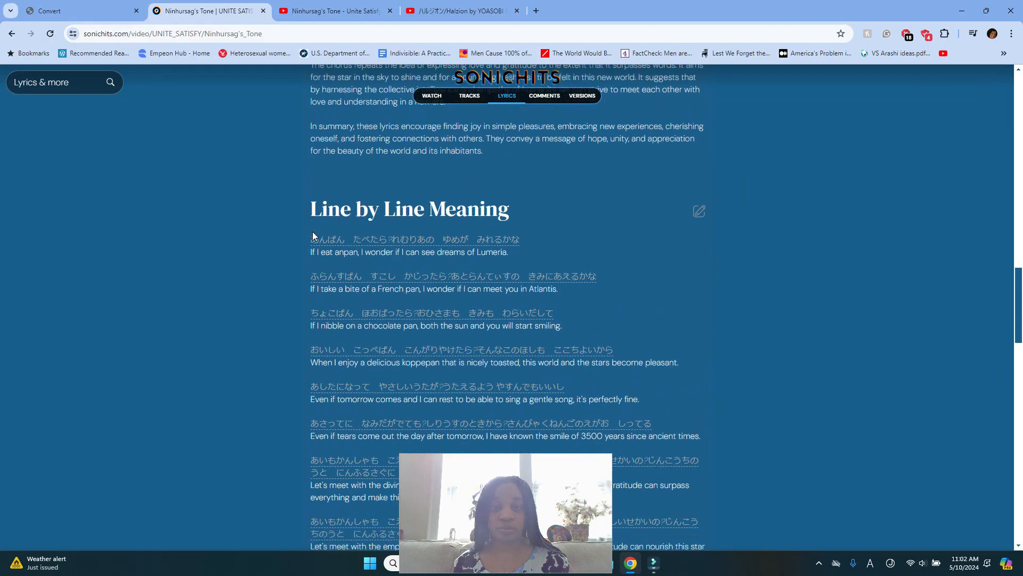
scroll(312, 231, "up", 15)
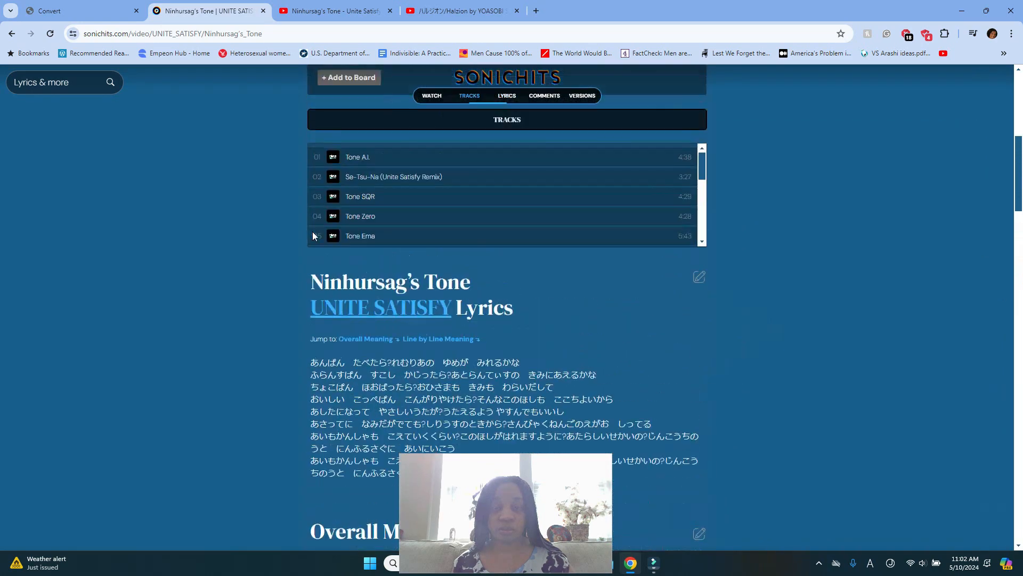
scroll(312, 232, "up", 7)
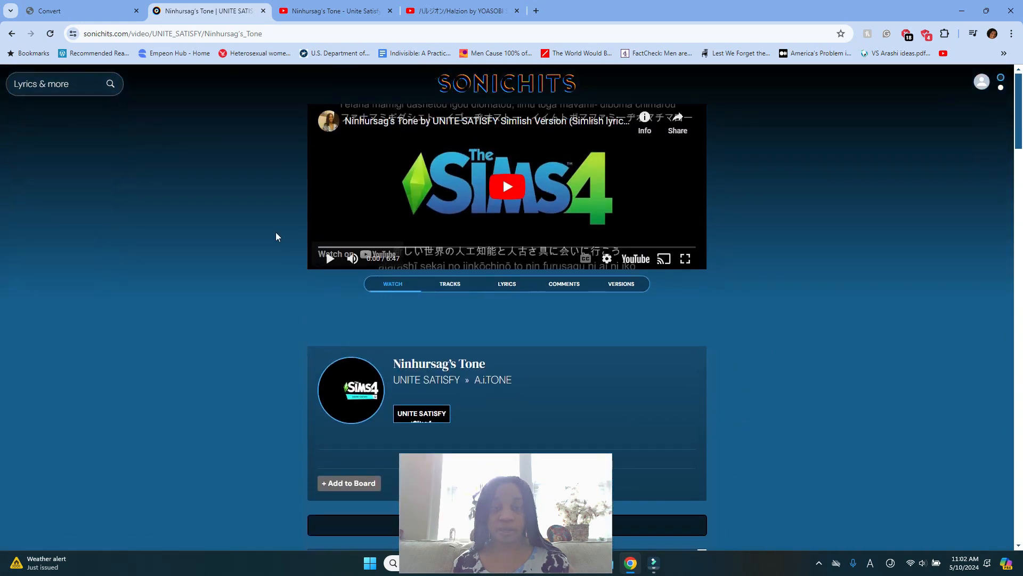
left_click(59, 10)
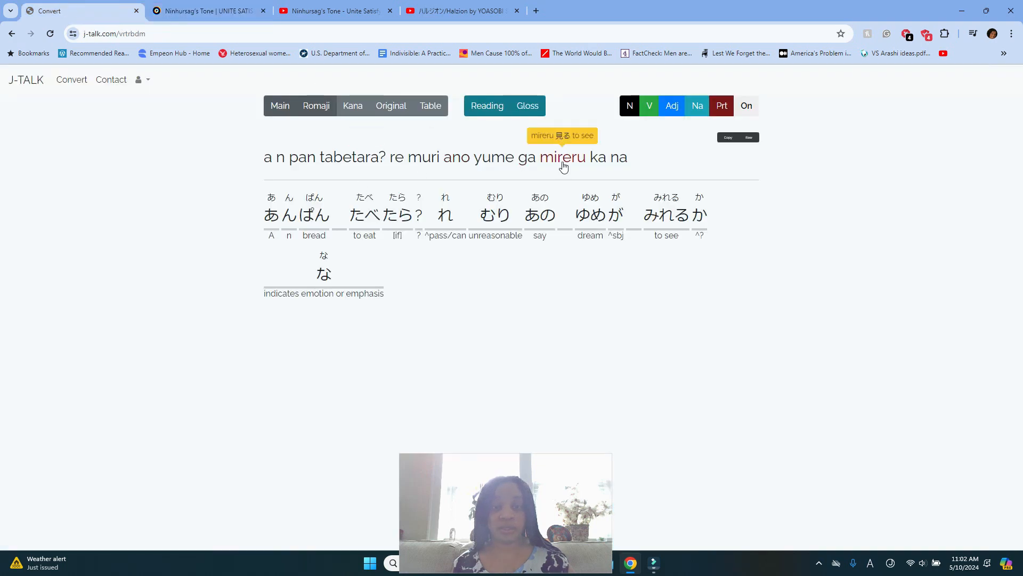
left_click(347, 105)
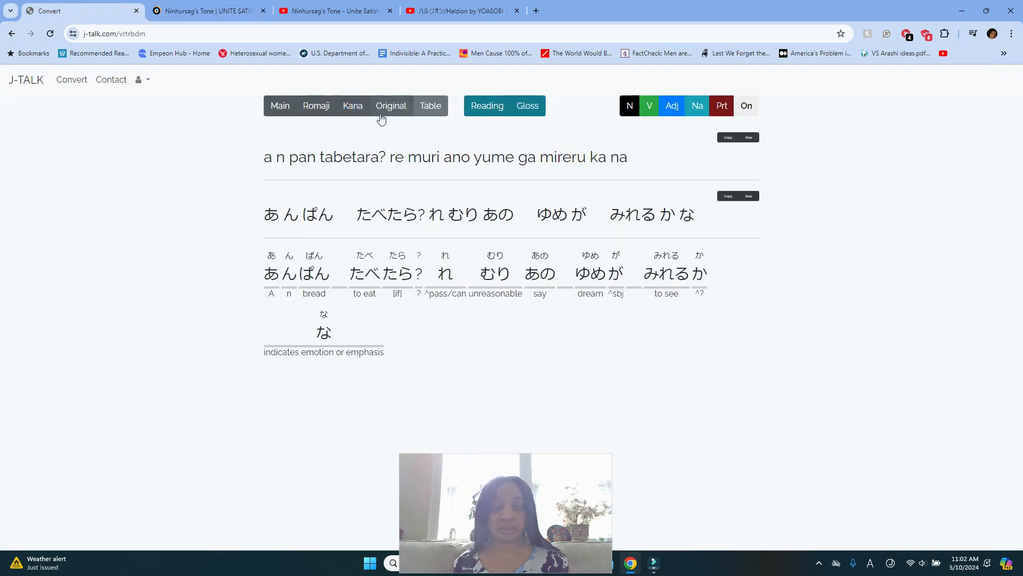
- Look over the Ninhursag's Tone YouTube video page and the Simlish lyrics in its comments
left_click(310, 7)
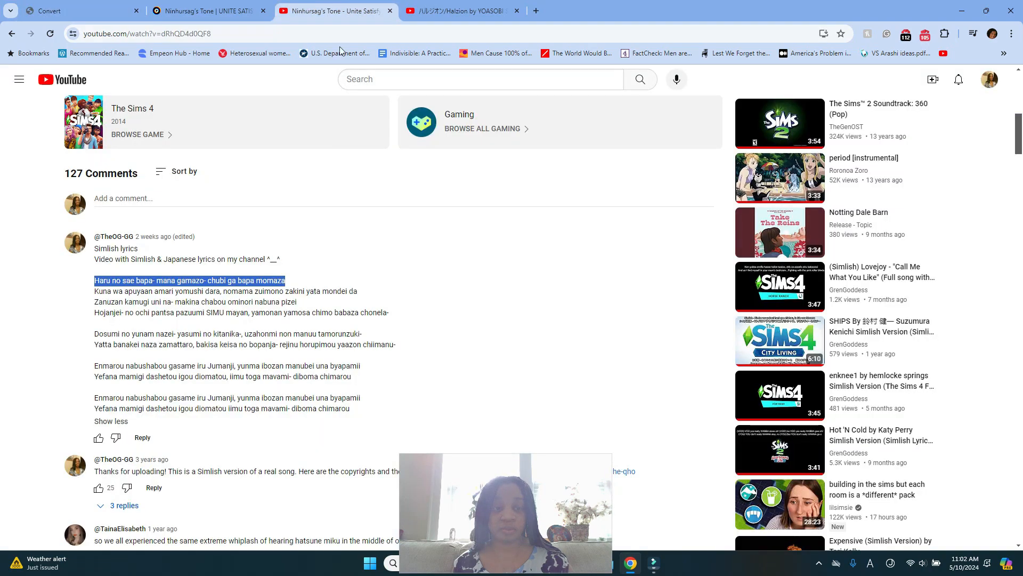
scroll(3, 256, "up", 6)
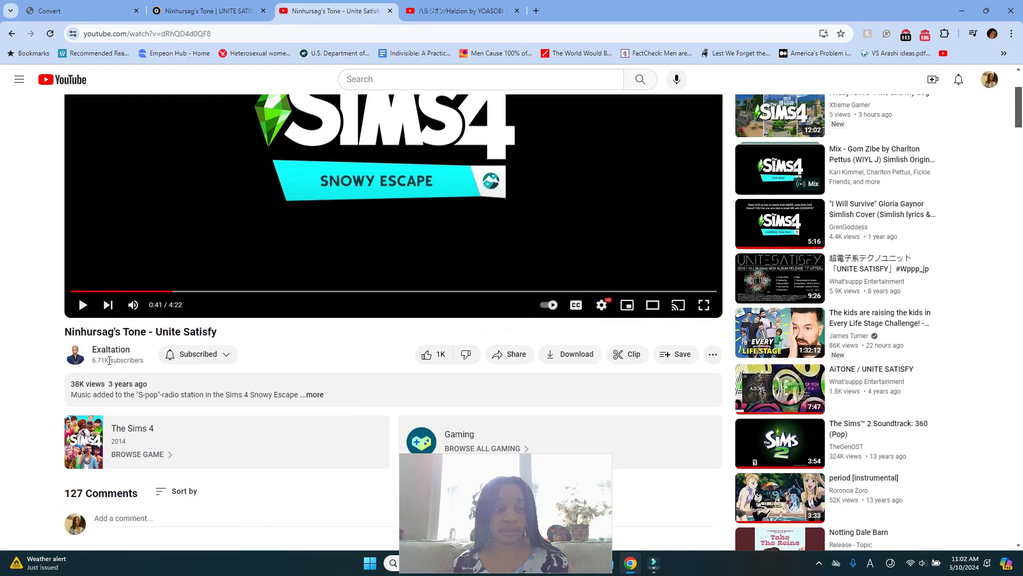
scroll(106, 360, "down", 5)
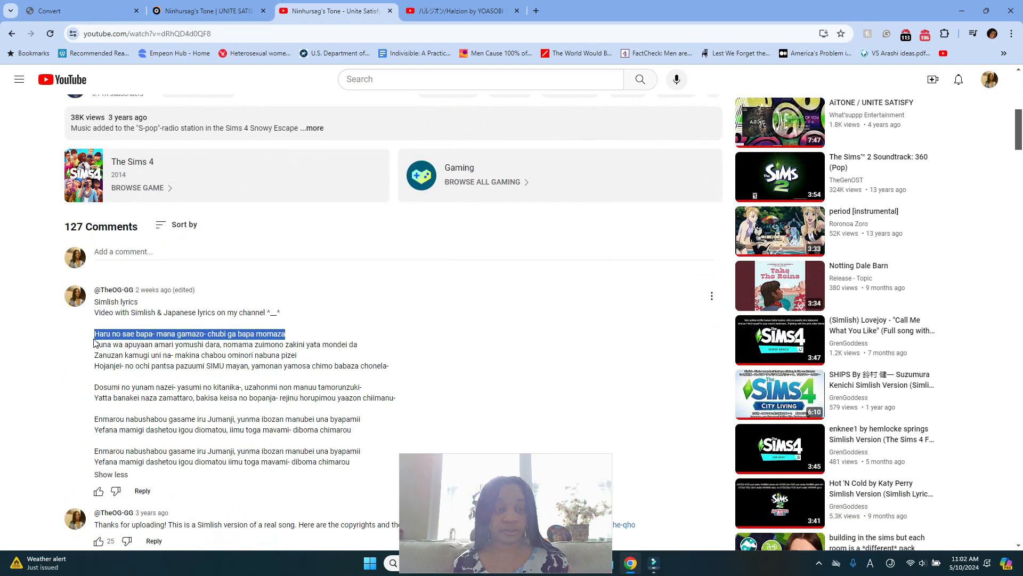
- Switch to the Halzion by YOASOBI Simlish video, look over its page, and open the uploader's channel
left_click(234, 352)
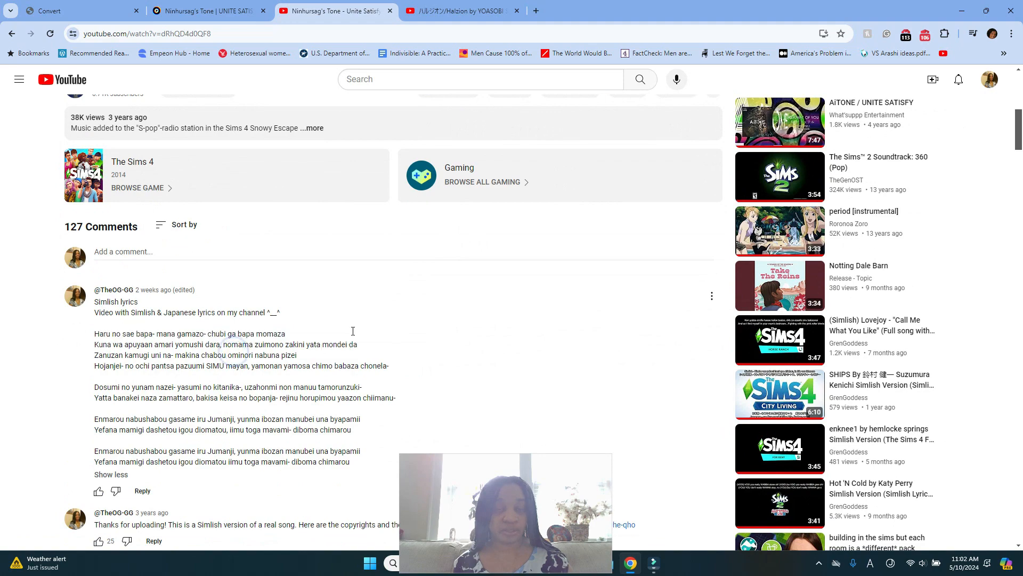
left_click(440, 12)
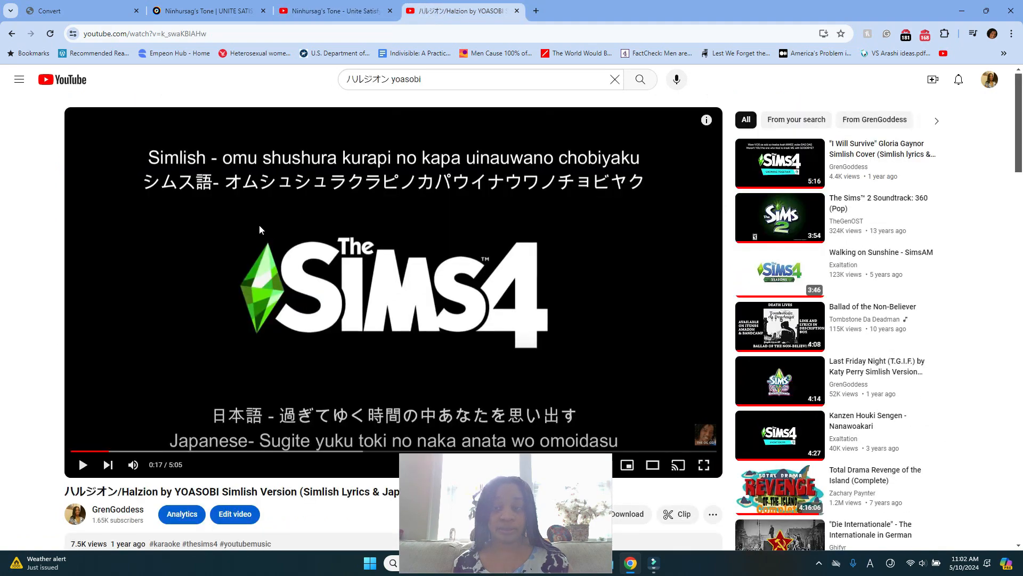
scroll(262, 229, "down", 2)
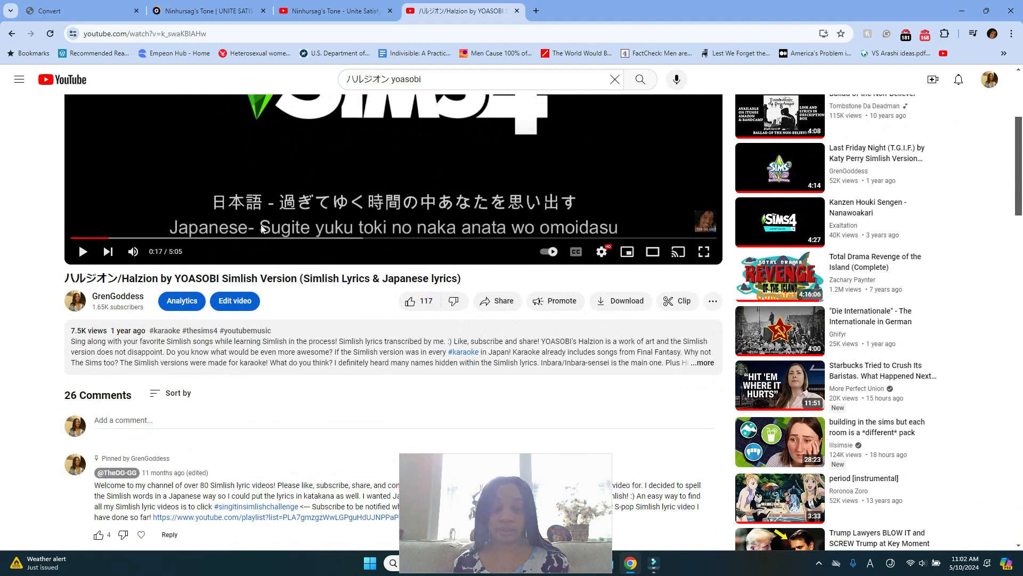
left_click(115, 302)
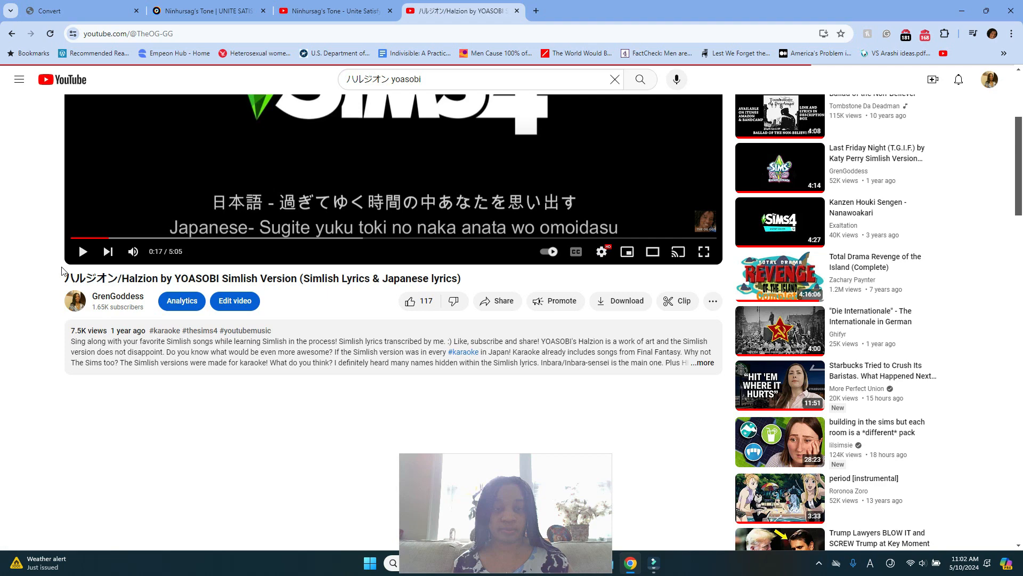
- Browse the channel's uploads and open the Ninhursag's Tone by UNITE SATISFY Simlish Version video
scroll(62, 271, "up", 3)
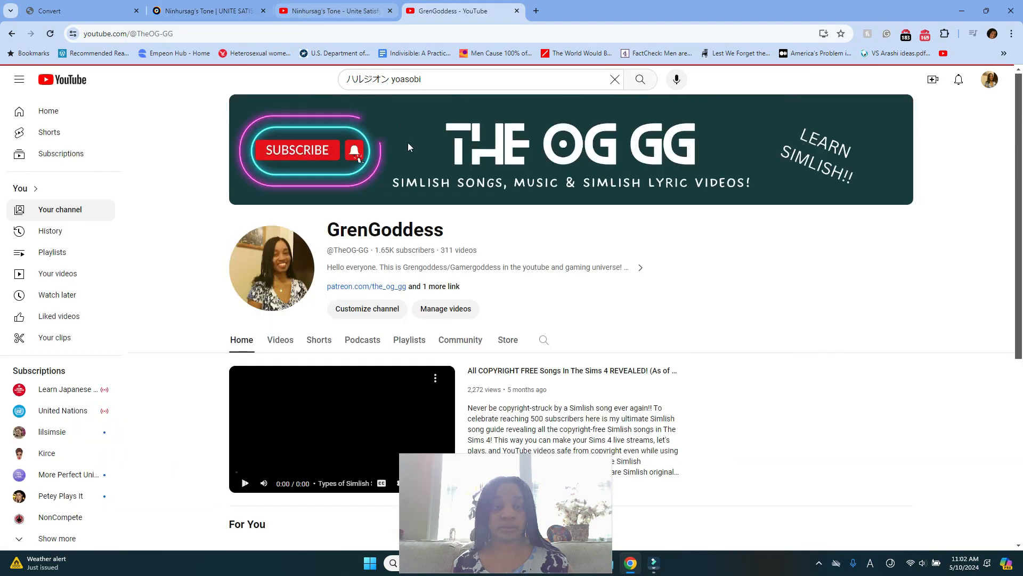
scroll(269, 322, "down", 5)
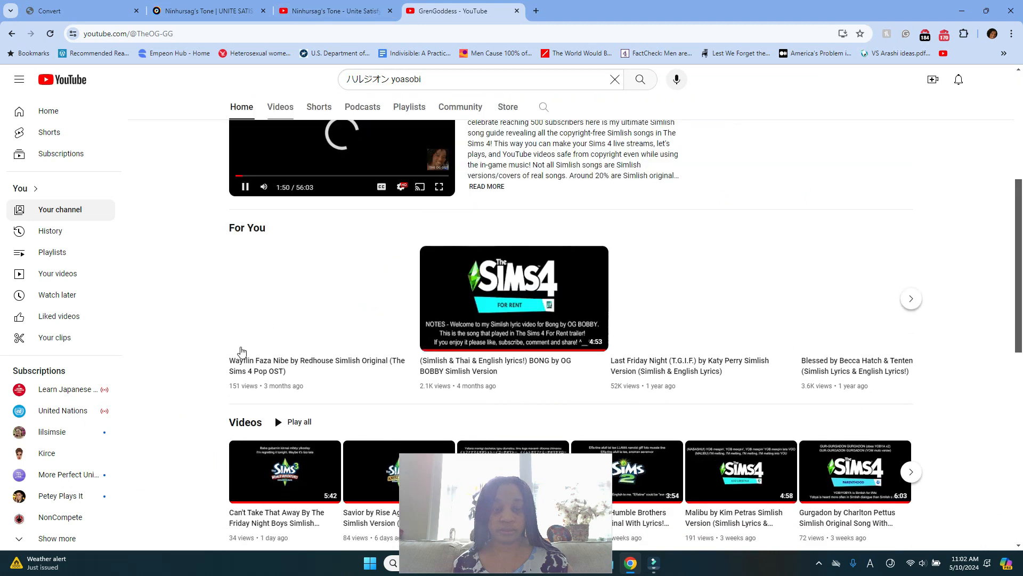
scroll(283, 349, "down", 2)
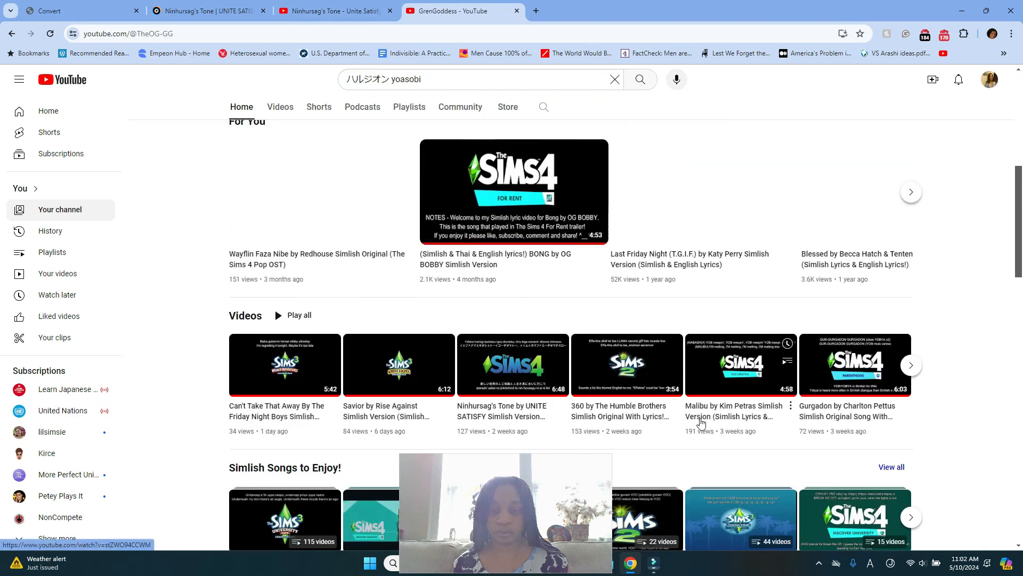
left_click(531, 419)
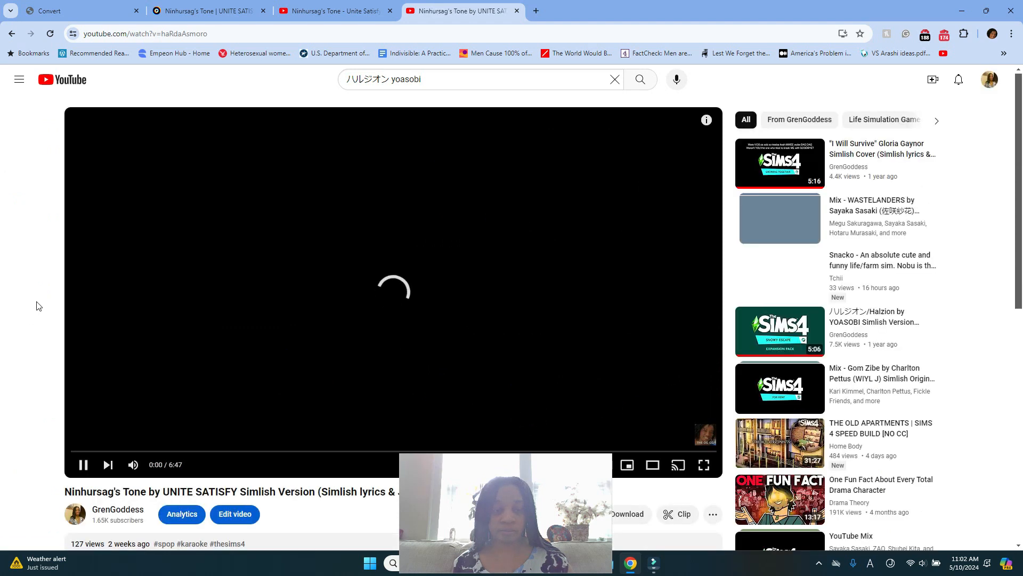
- Look over the description and comments of the Ninhursag's Tone Simlish lyric video while it loads
scroll(36, 306, "down", 2)
scroll(36, 306, "down", 3)
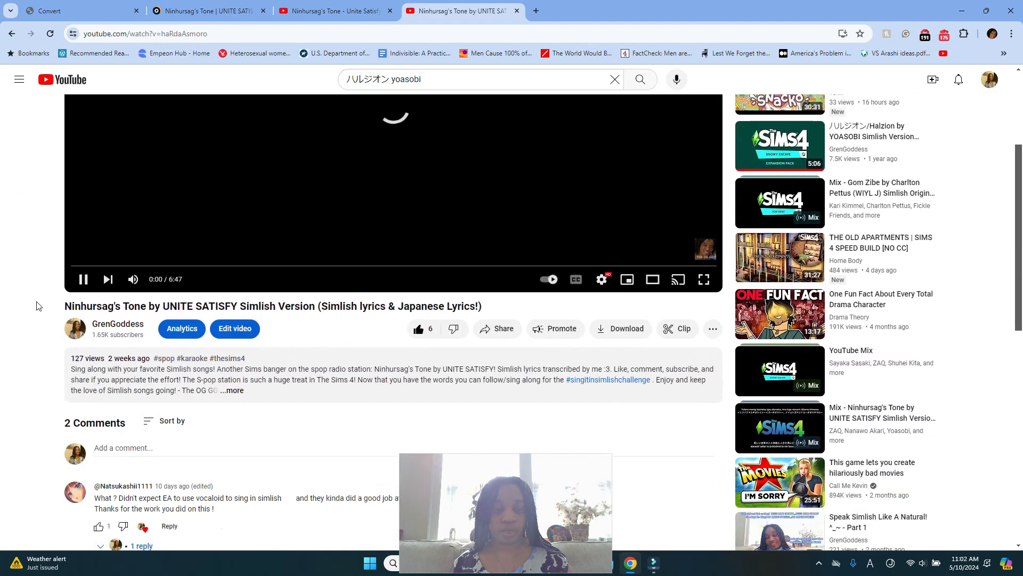
scroll(37, 306, "up", 4)
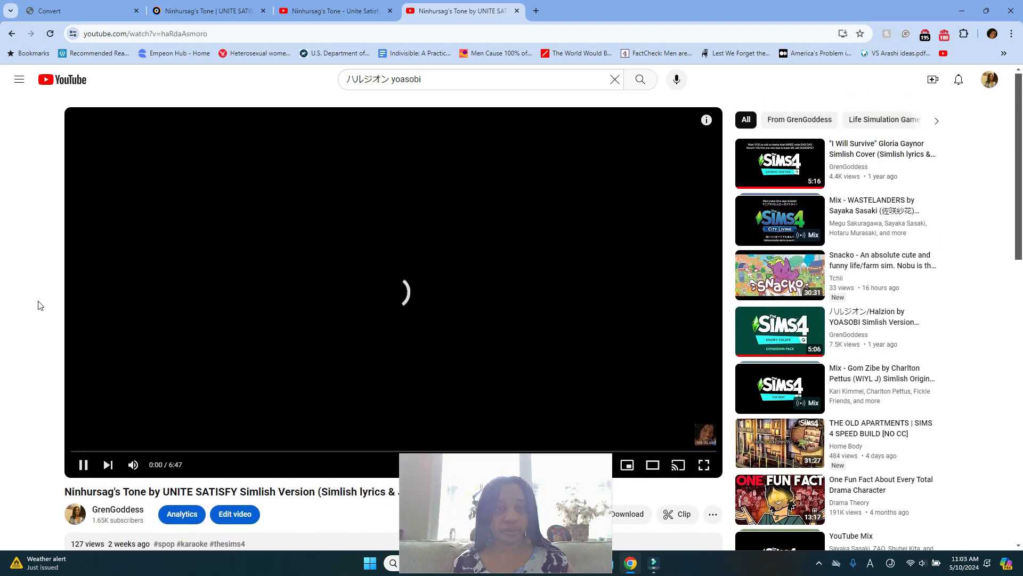
scroll(38, 305, "down", 2)
scroll(38, 306, "up", 2)
- Play the Ninhursag's Tone lyric video from the beginning and review its opening notes and title
left_click(94, 473)
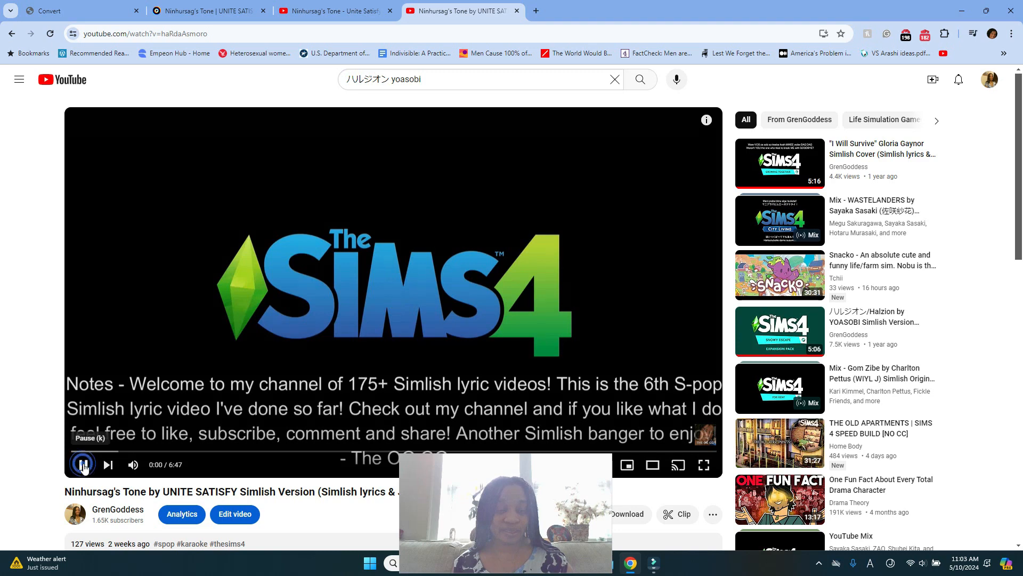
left_click(82, 465)
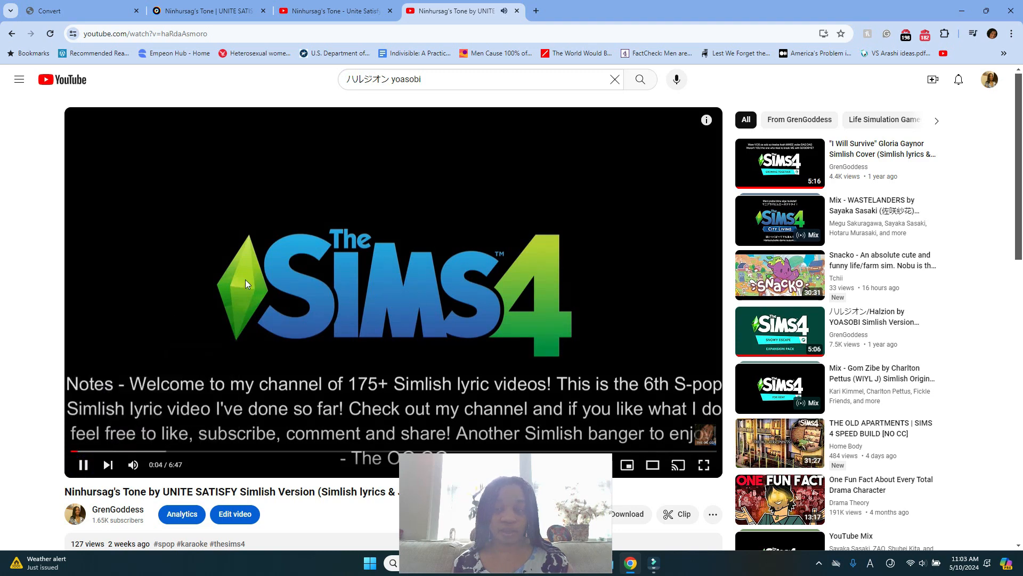
scroll(245, 279, "down", 1)
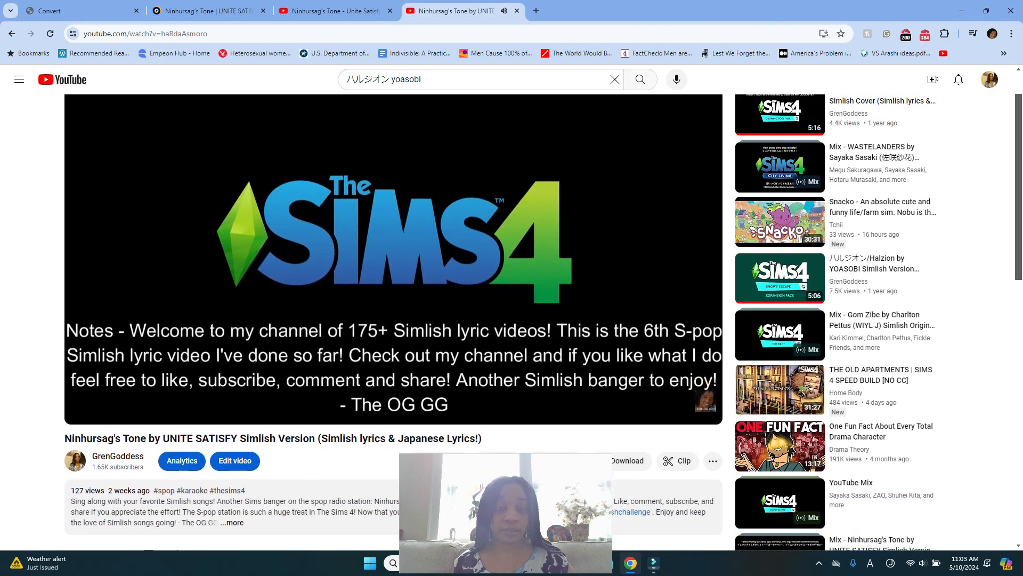
scroll(245, 279, "up", 1)
scroll(245, 279, "down", 1)
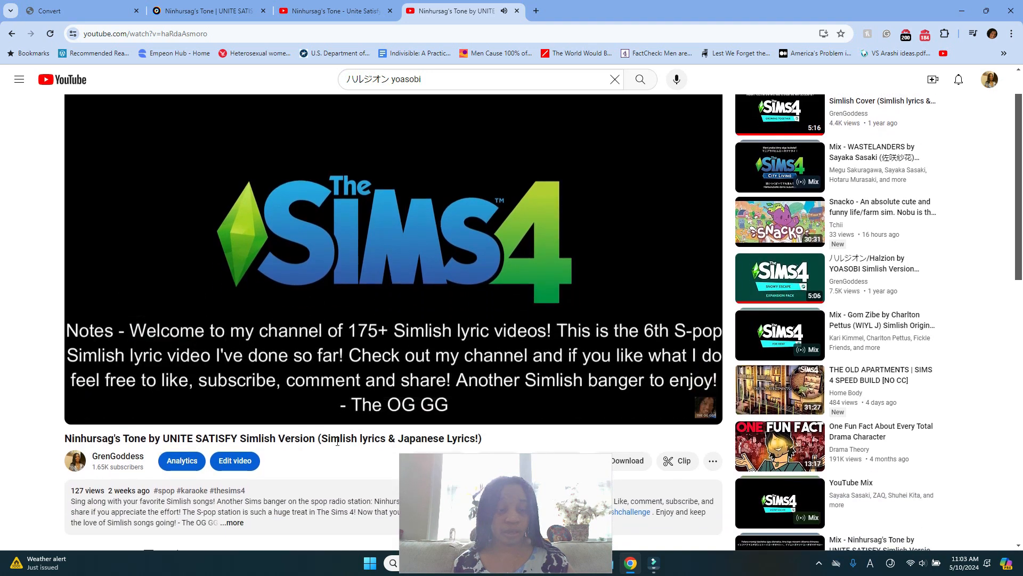
scroll(88, 332, "up", 1)
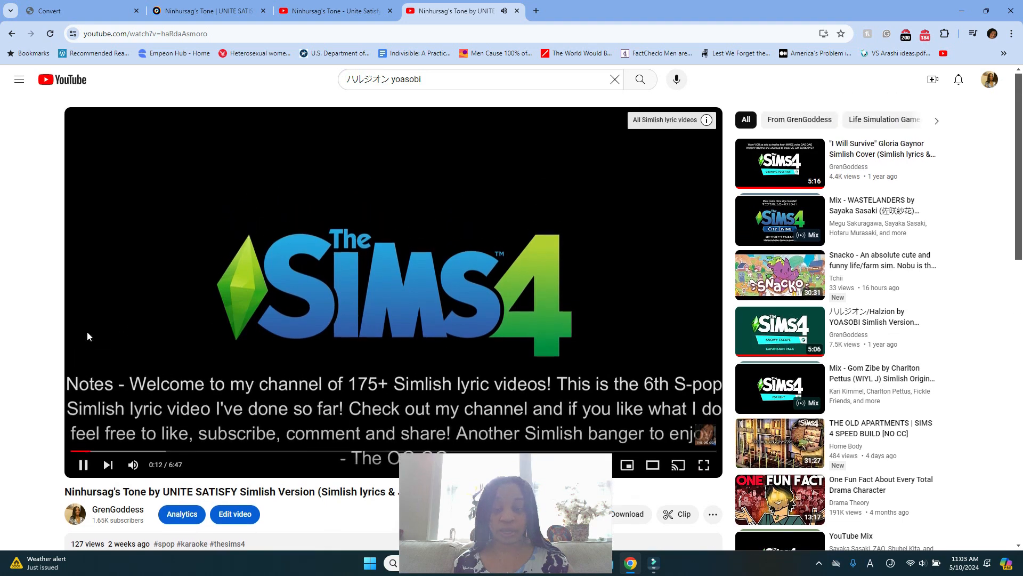
scroll(87, 332, "down", 1)
scroll(22, 325, "up", 1)
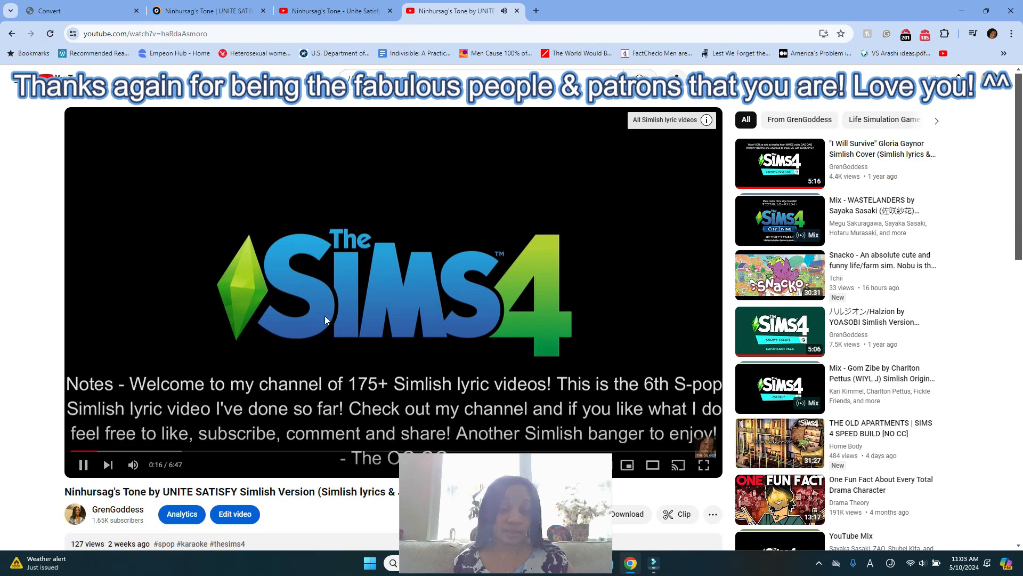
- Skip ahead to the "Haru no sae bapa" lyric, go back slightly, and watch the Simlish and Japanese lyric lines play
left_click(153, 451)
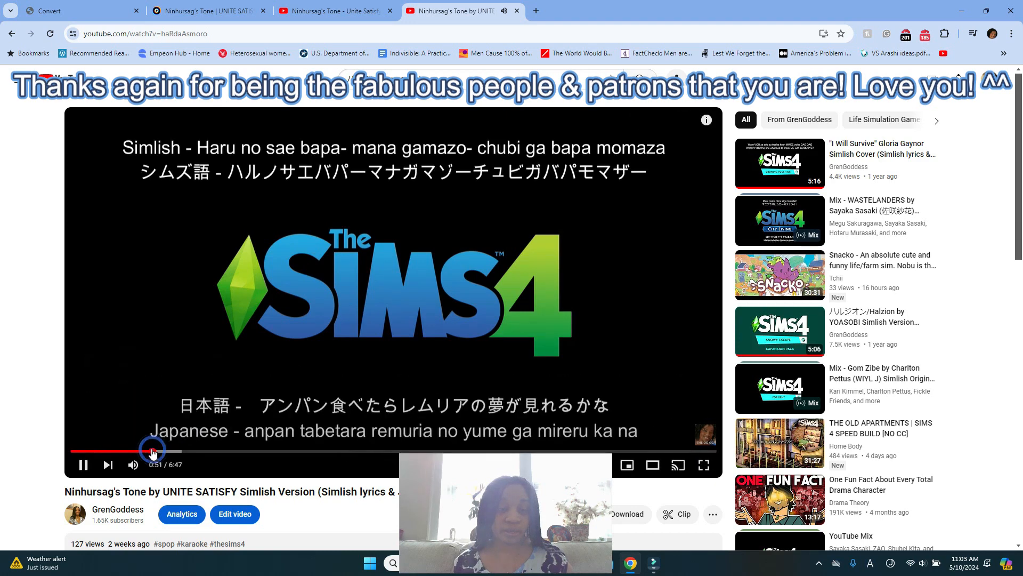
left_click(135, 452)
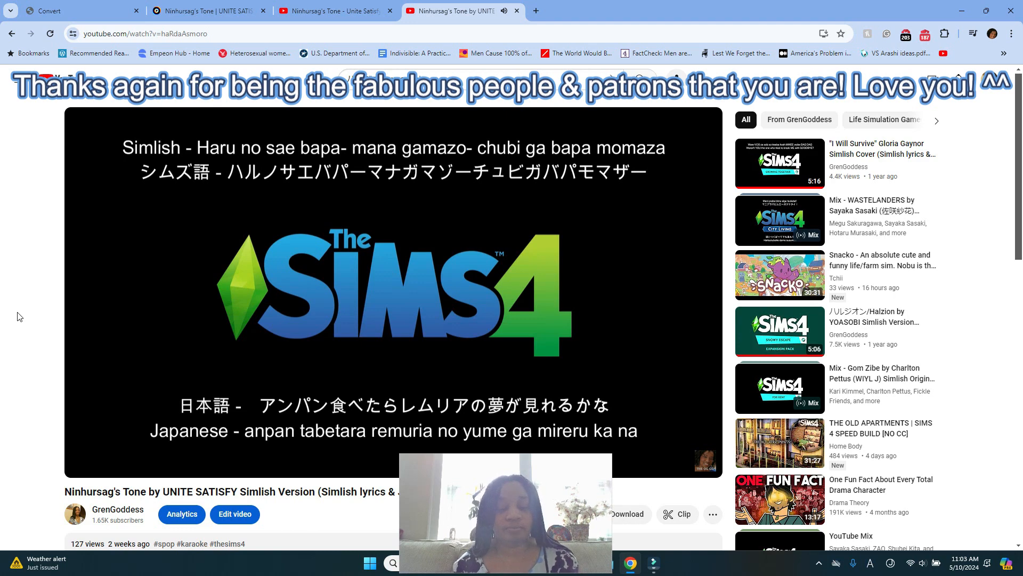
left_click(820, 564)
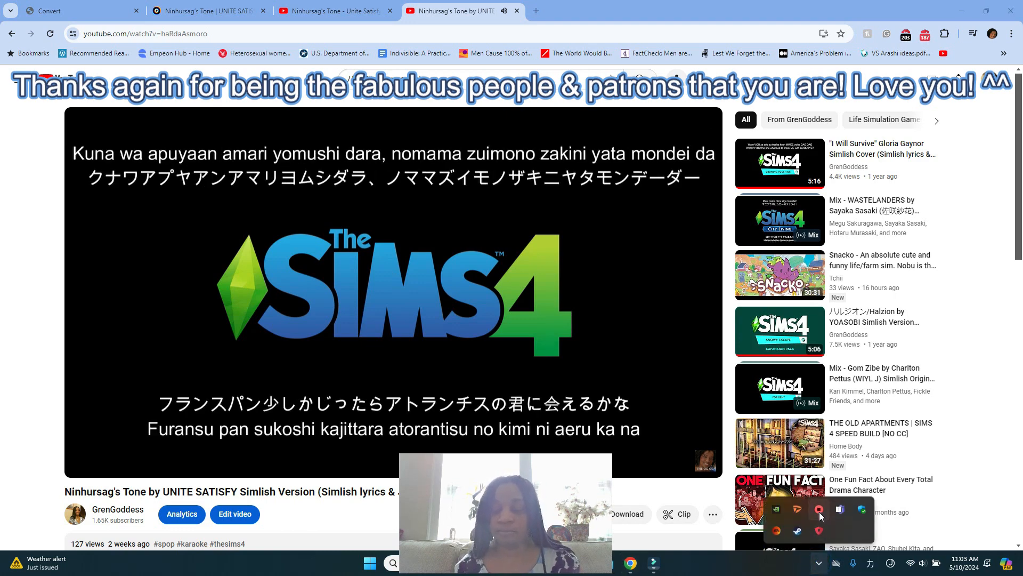